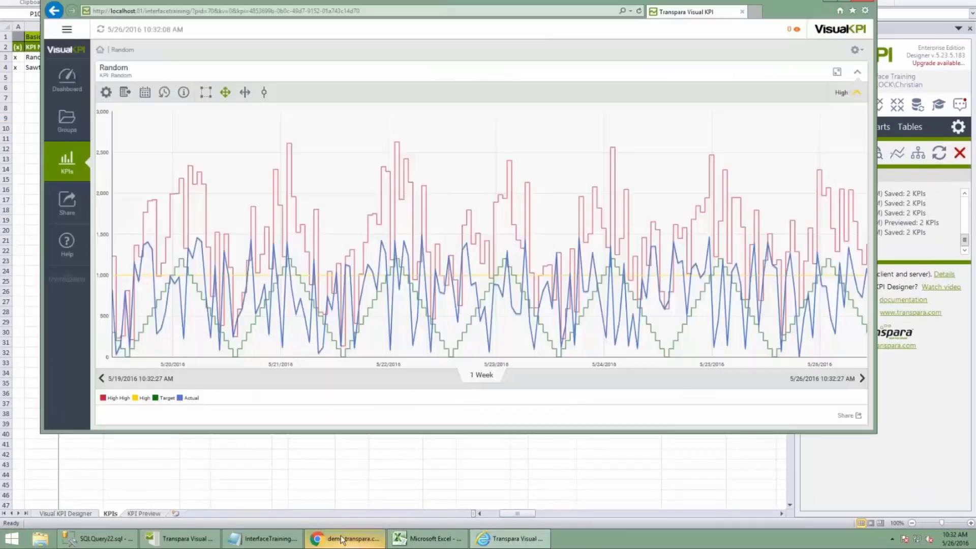
Step: Switch to Chrome showing the training API response, close the Visual KPI chart window, and reposition the Chrome window
click(341, 540)
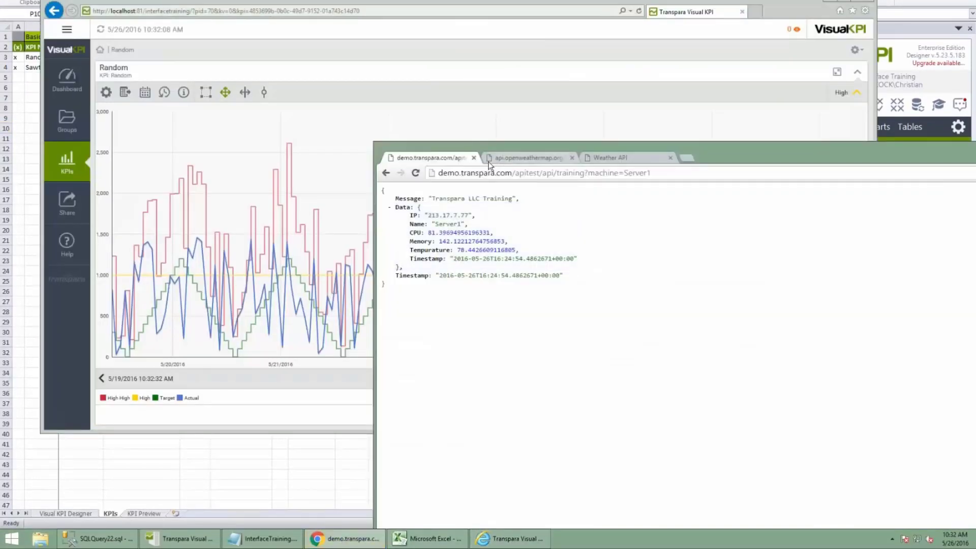
click(485, 6)
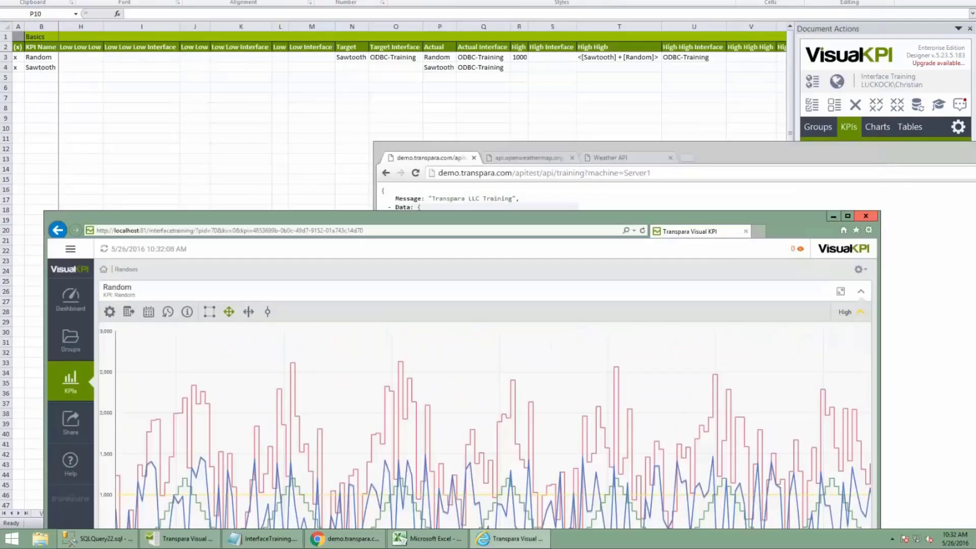
click(783, 191)
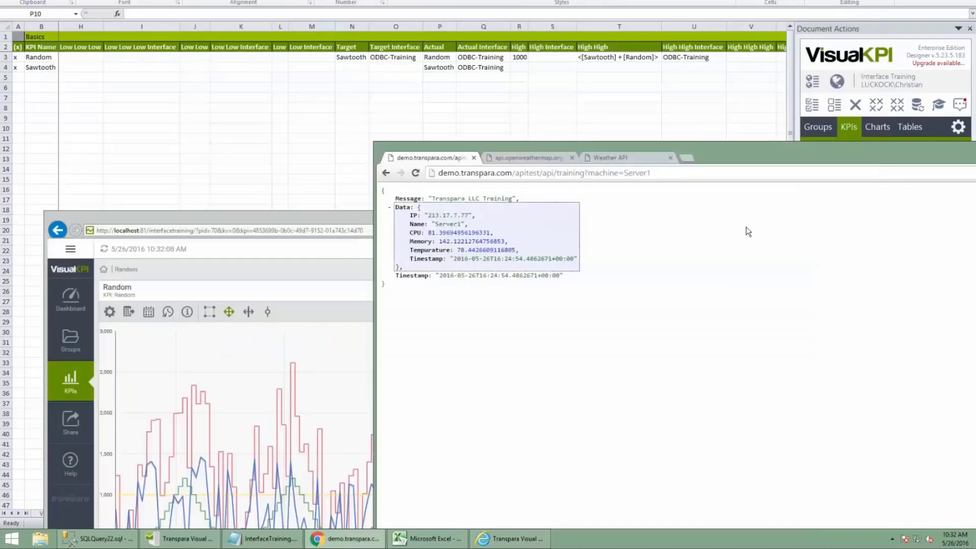
click(315, 215)
click(839, 215)
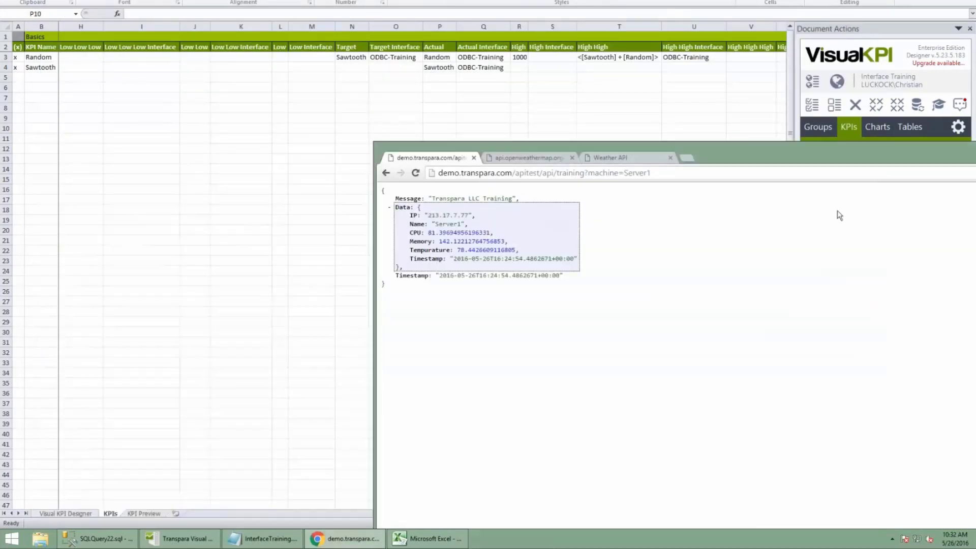
drag(708, 143, 679, 106)
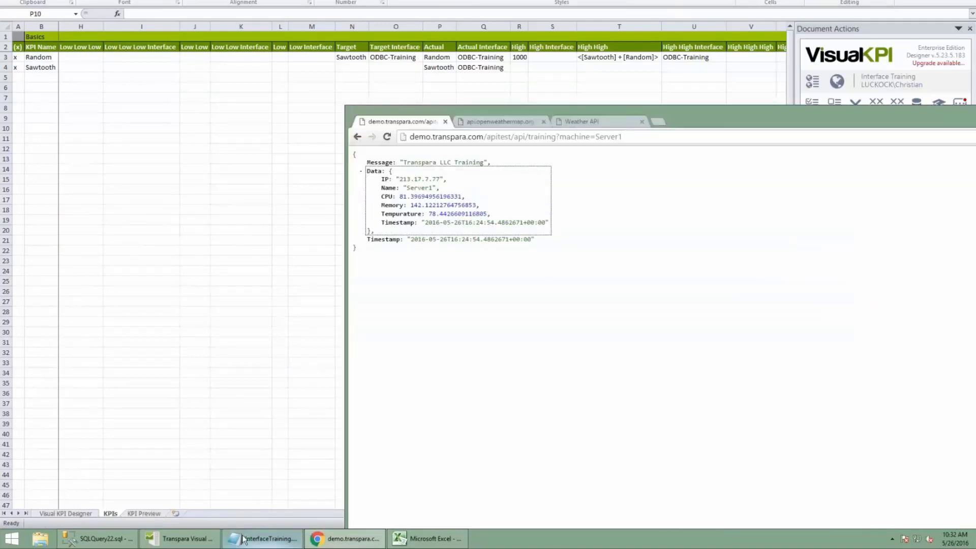
mouse_move(243, 540)
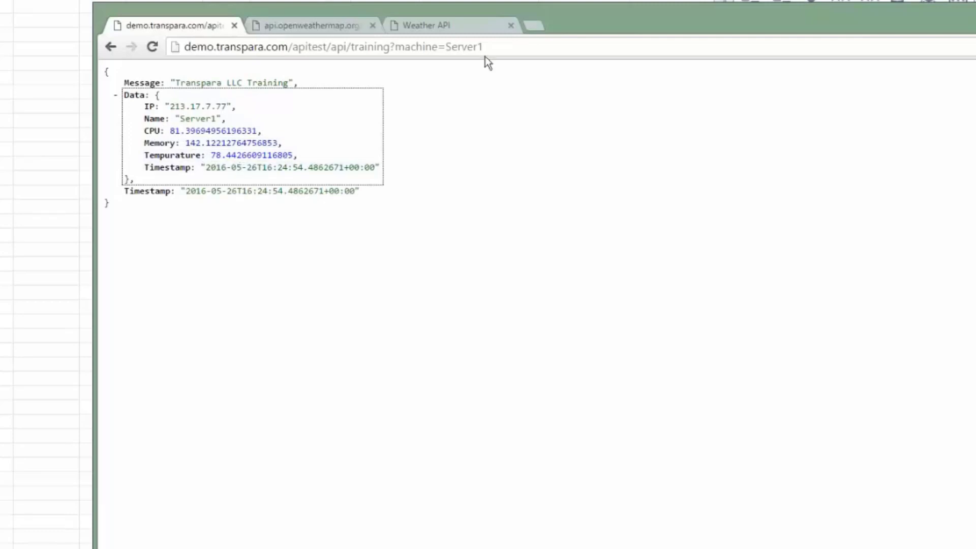
Step: Request the training API data for machine=Server7 and highlight the returned JSON
click(502, 51)
drag(505, 55, 131, 32)
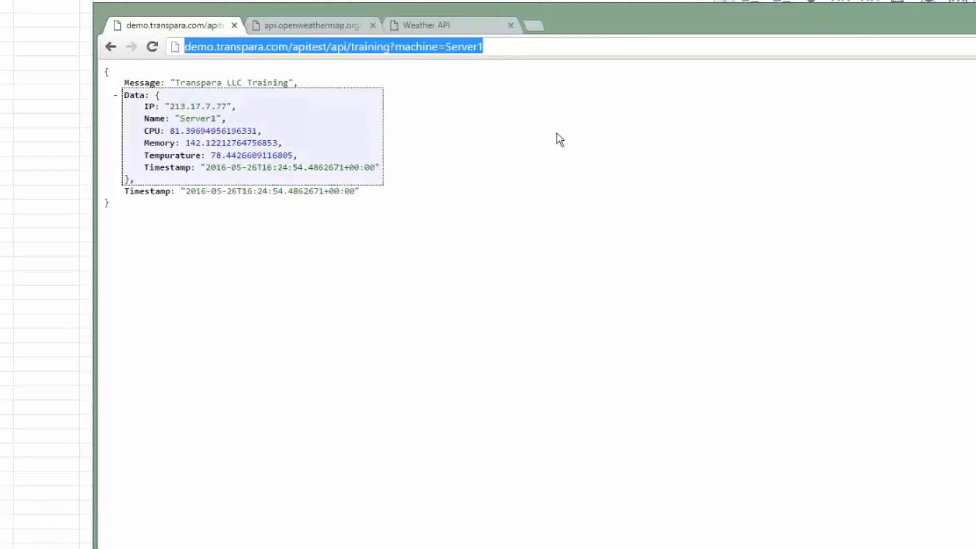
key(End)
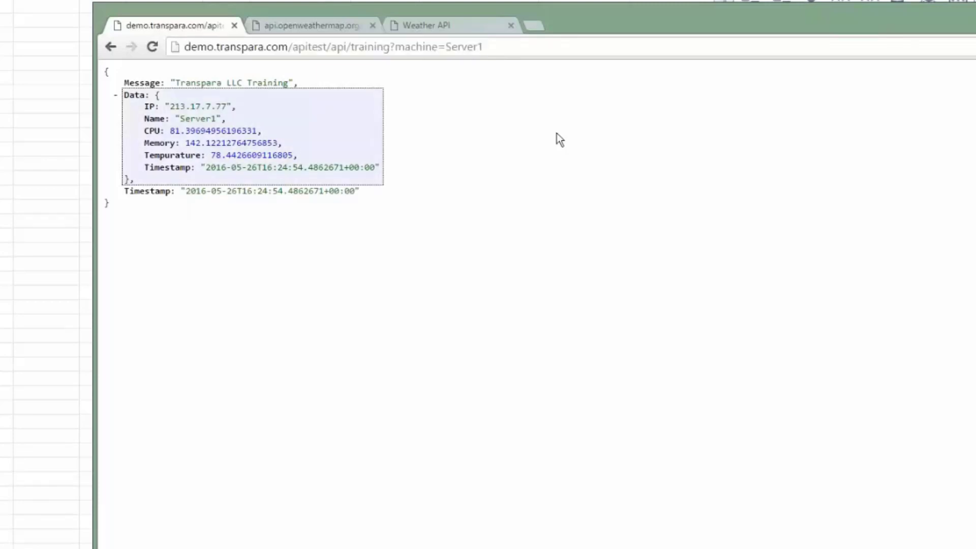
key(BackSpace)
text(7)
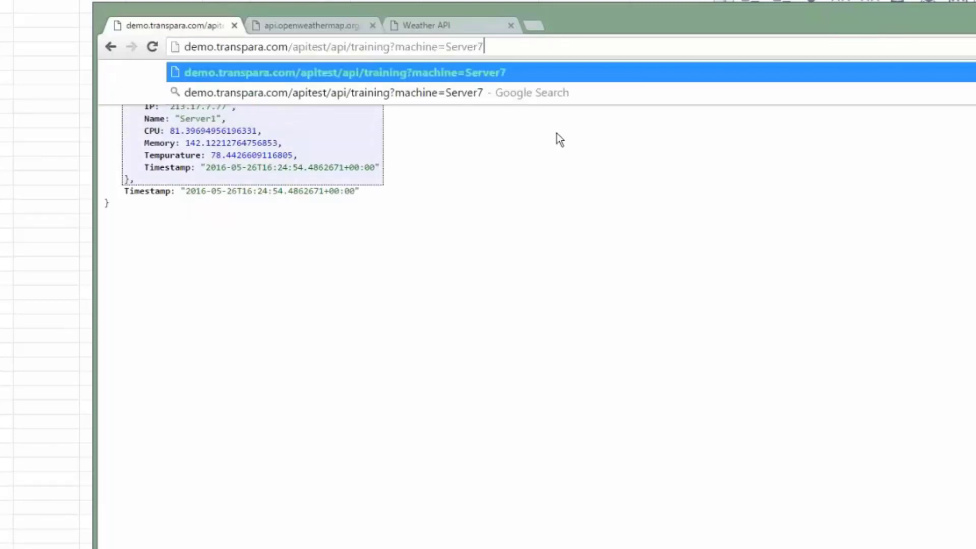
key(Return)
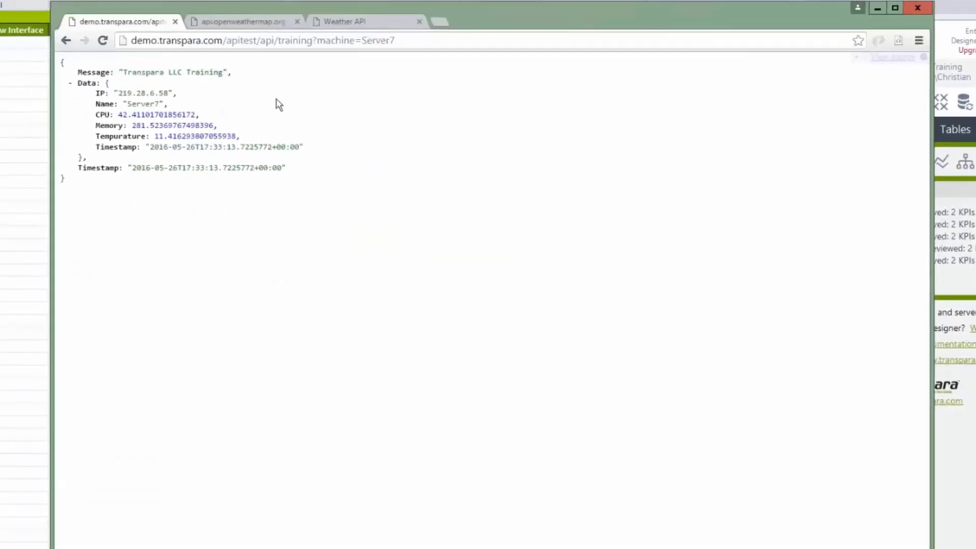
drag(90, 77, 327, 189)
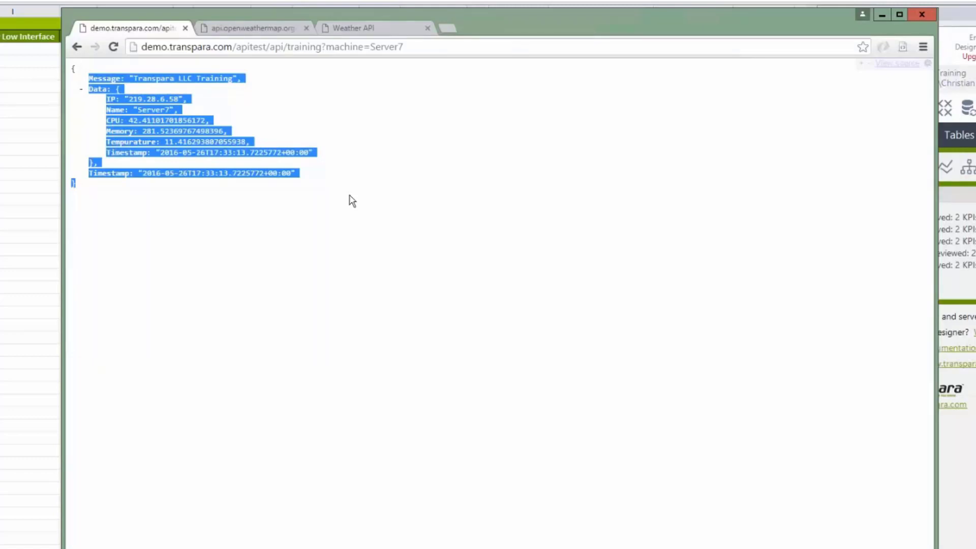
Step: Request the training API data for machine=Server2
click(425, 48)
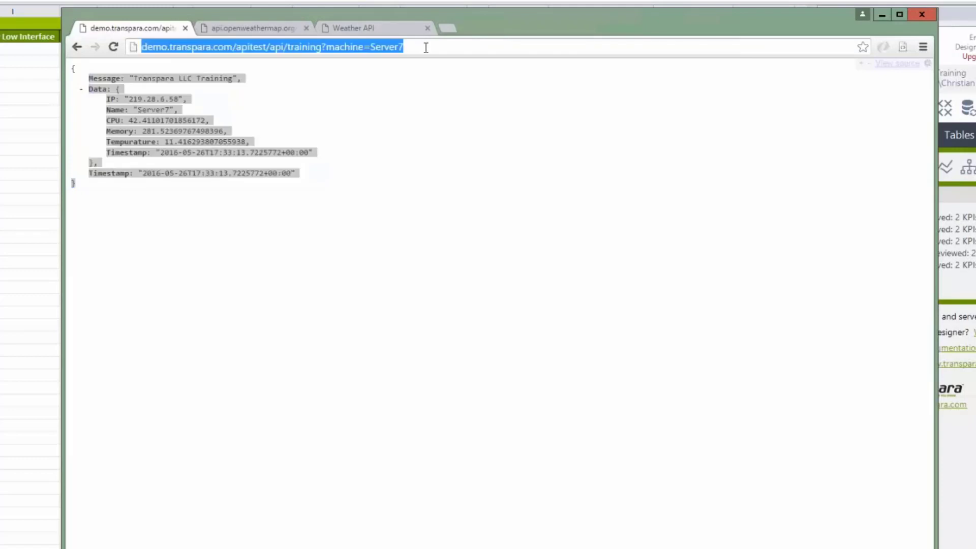
click(431, 48)
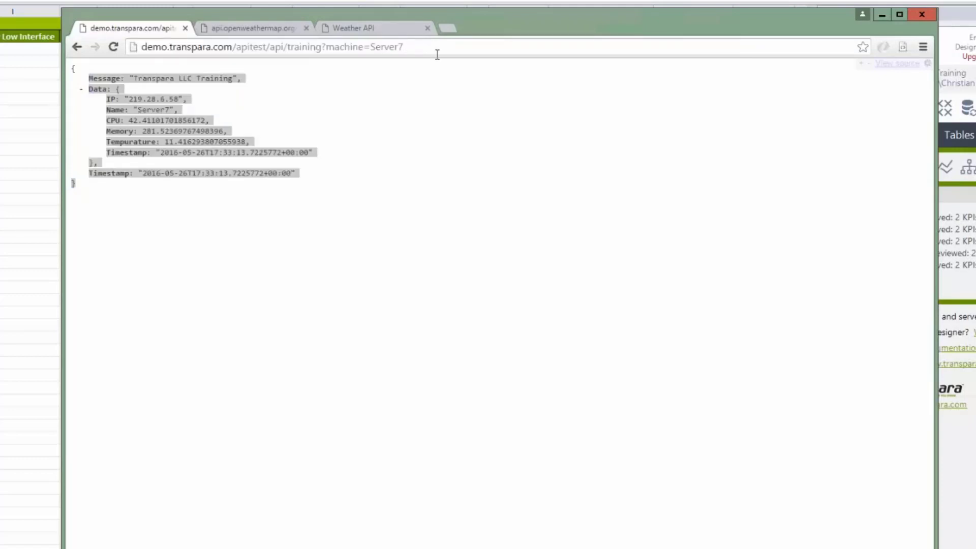
key(BackSpace)
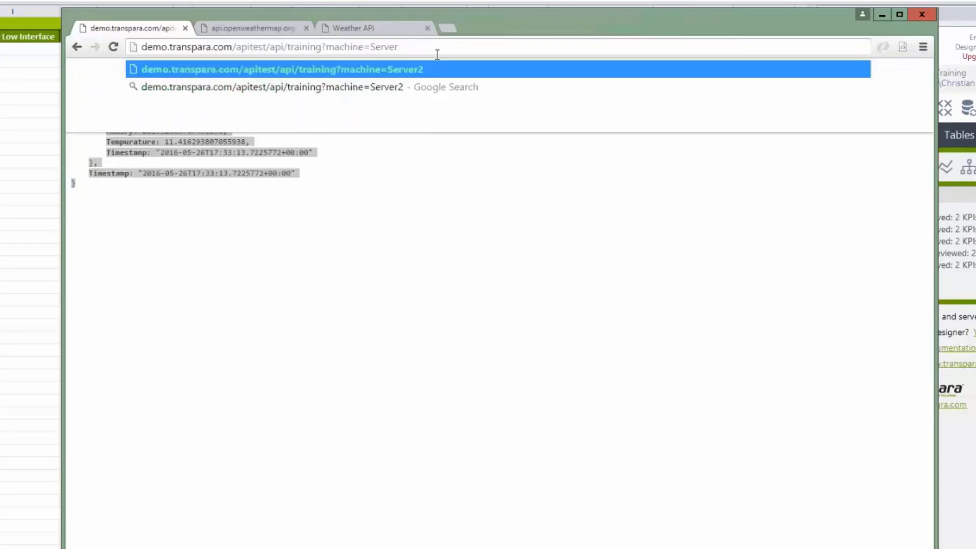
text(2)
key(Return)
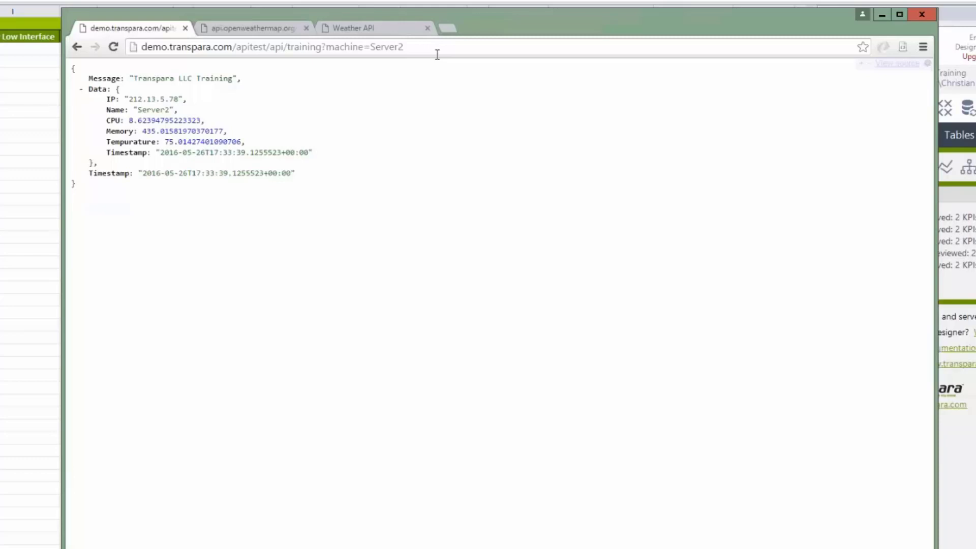
Step: Request the training API data for machine=Server29
click(404, 46)
click(404, 46)
text(9)
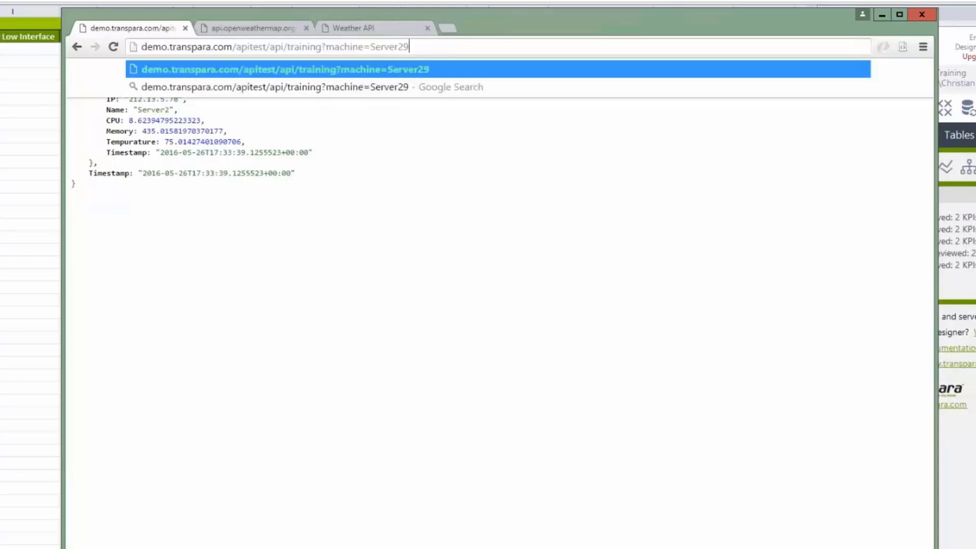
key(Return)
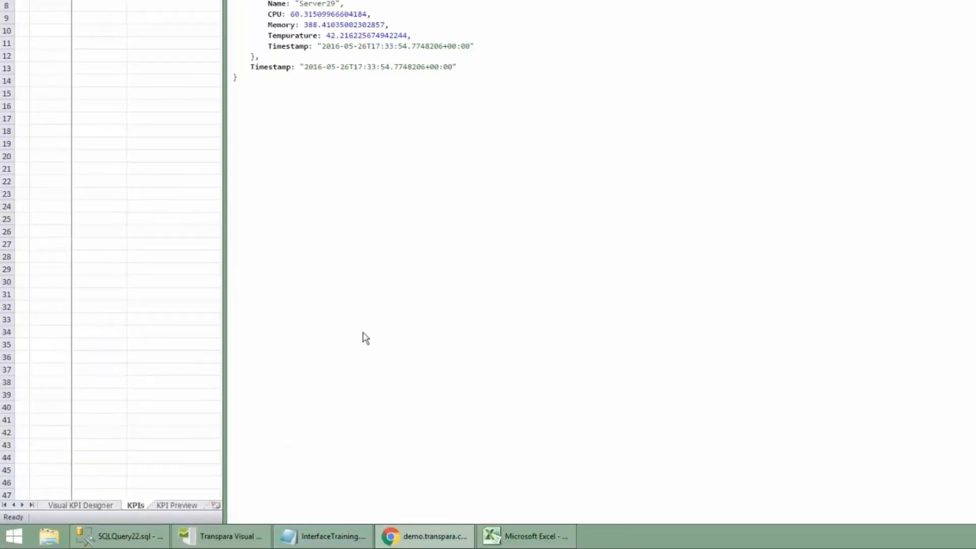
Step: Load the Trend URL from InterfaceTraining.txt in Chrome, with machine=test2, start=5/22/2016 and end=5/25/2016, and look through the history records
click(323, 535)
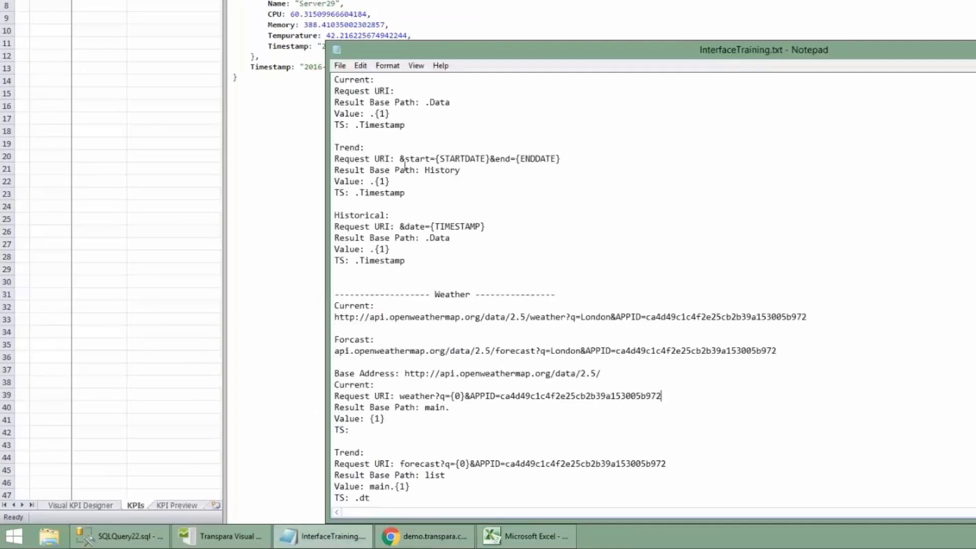
scroll(386, 152, up, 5)
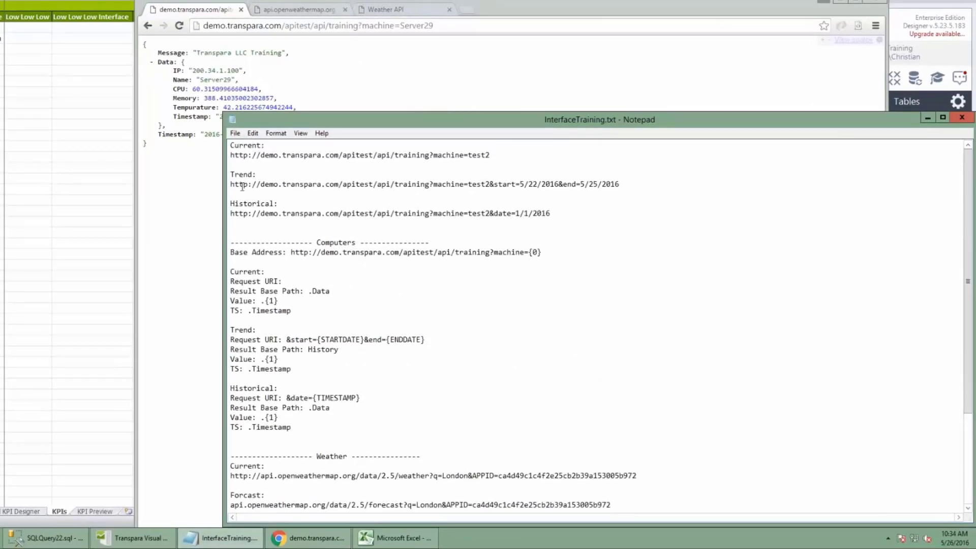
drag(230, 184, 655, 183)
key(ctrl+c)
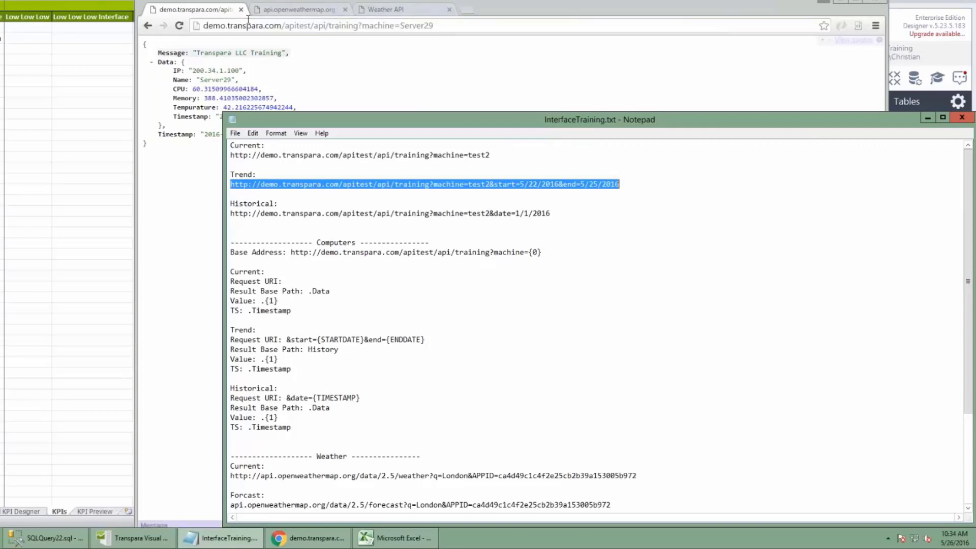
click(454, 27)
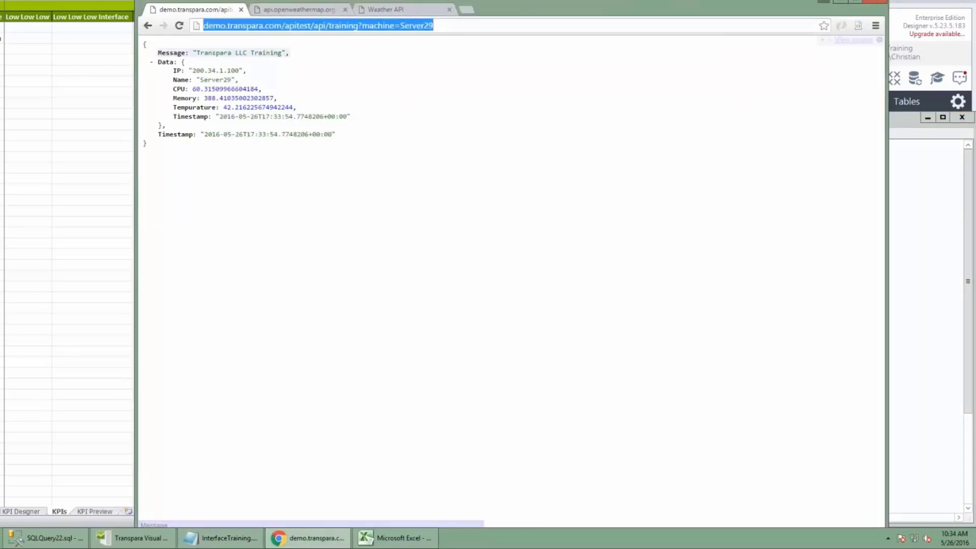
key(ctrl+v)
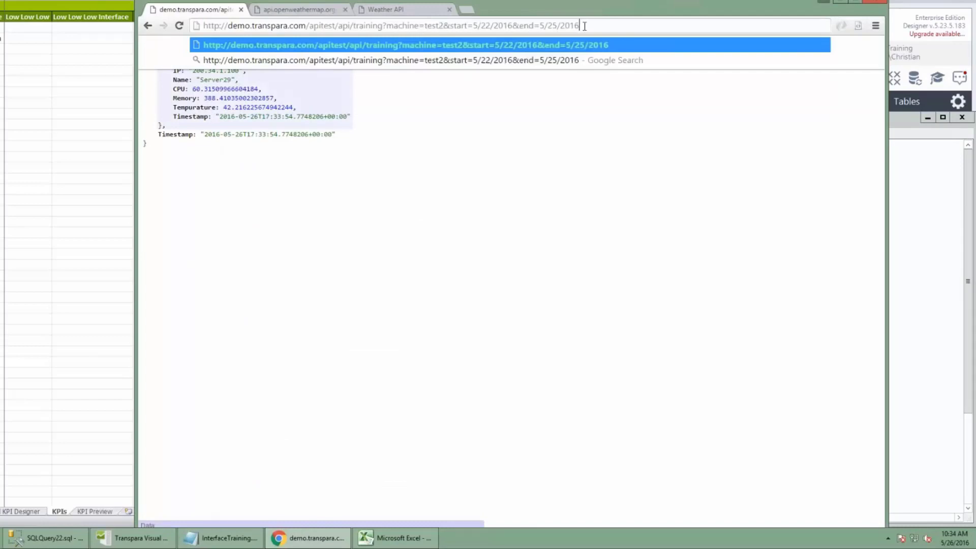
key(Return)
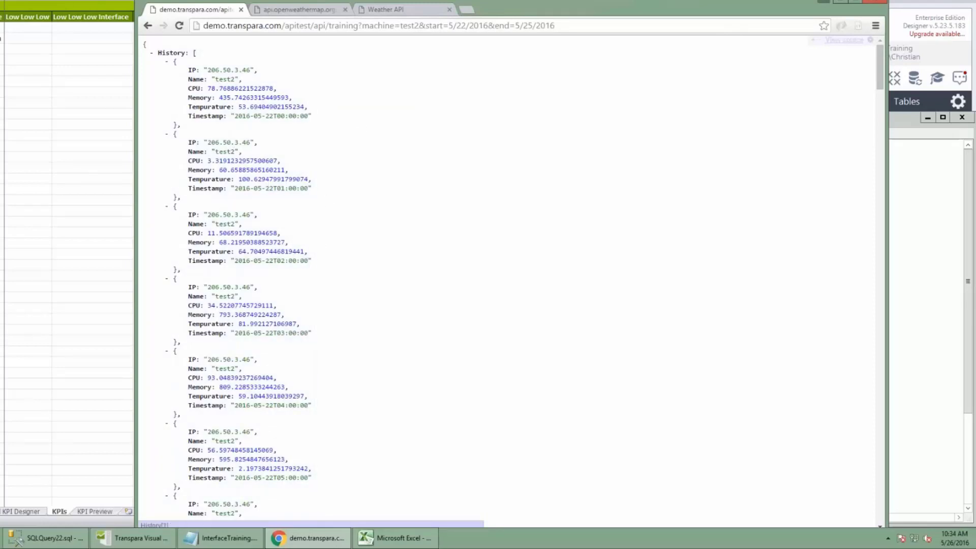
scroll(450, 132, down, 20)
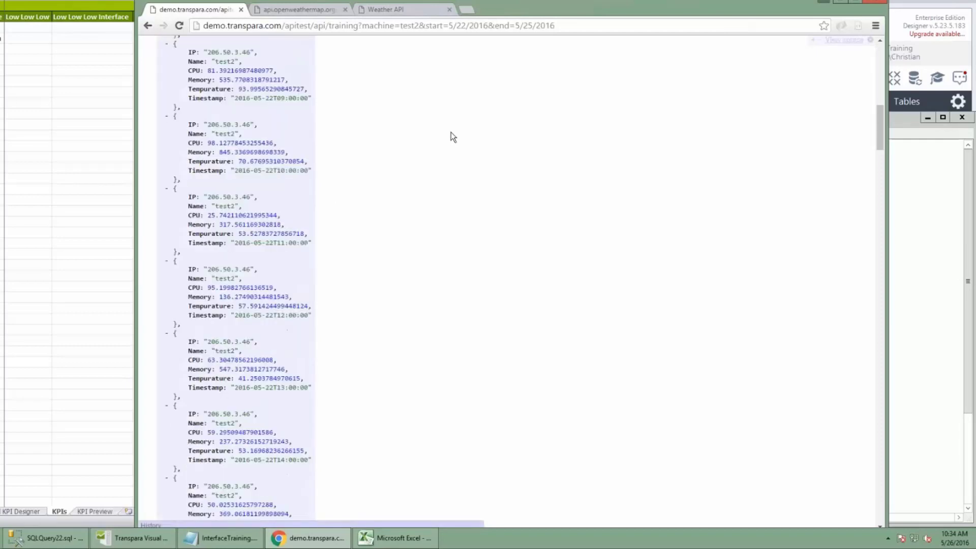
scroll(447, 124, up, 20)
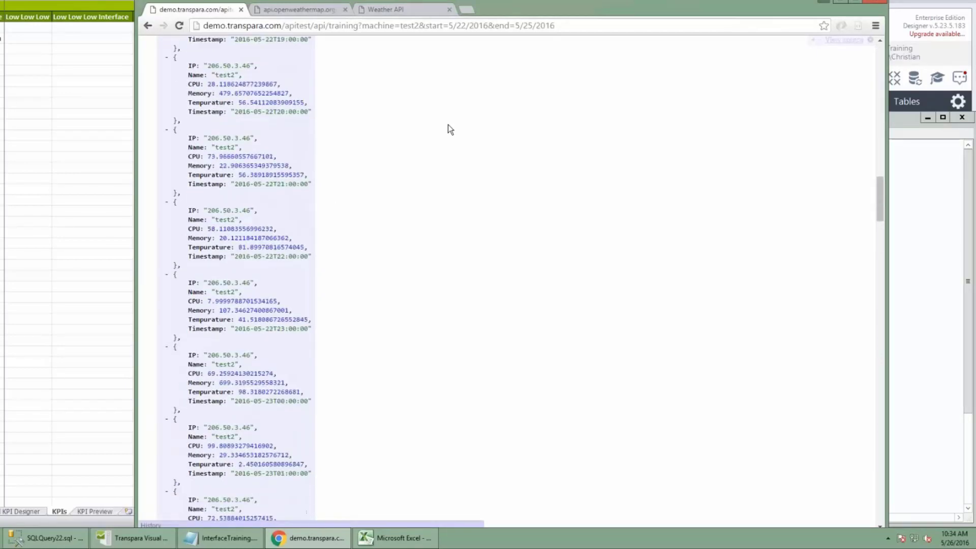
scroll(447, 124, up, 4)
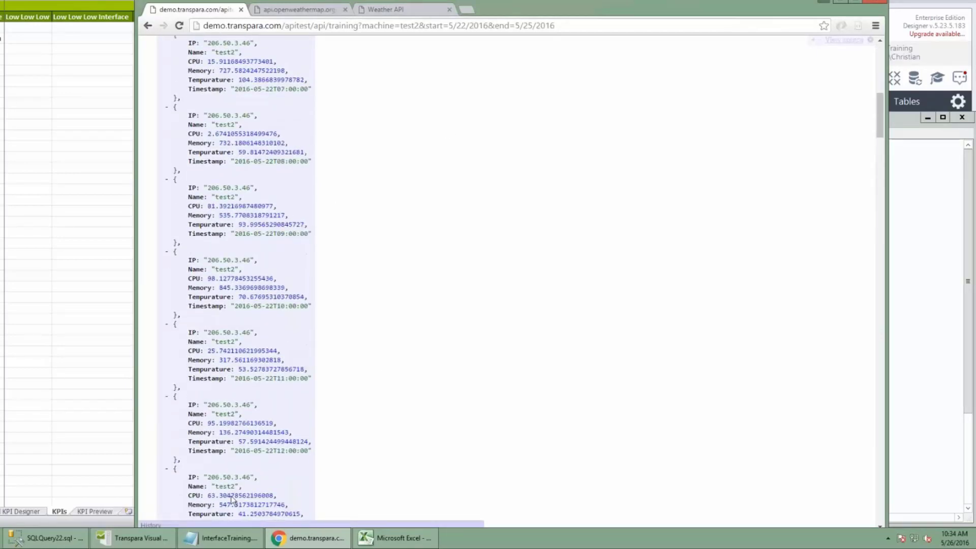
Step: Copy the Historical URL with machine=test2 and date=1/1/2016 from InterfaceTraining.txt and load it in Chrome
click(229, 537)
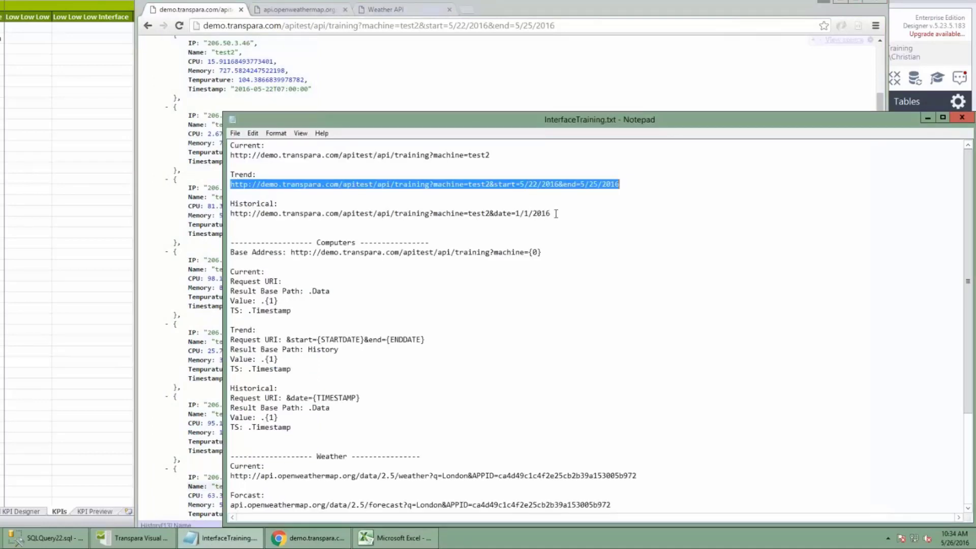
drag(551, 213, 229, 214)
key(ctrl+c)
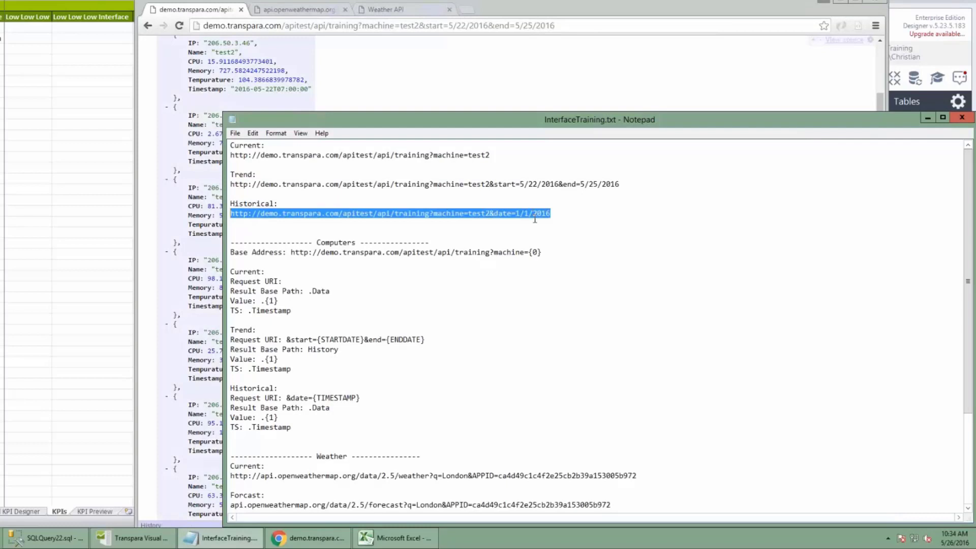
click(595, 26)
key(ctrl+v)
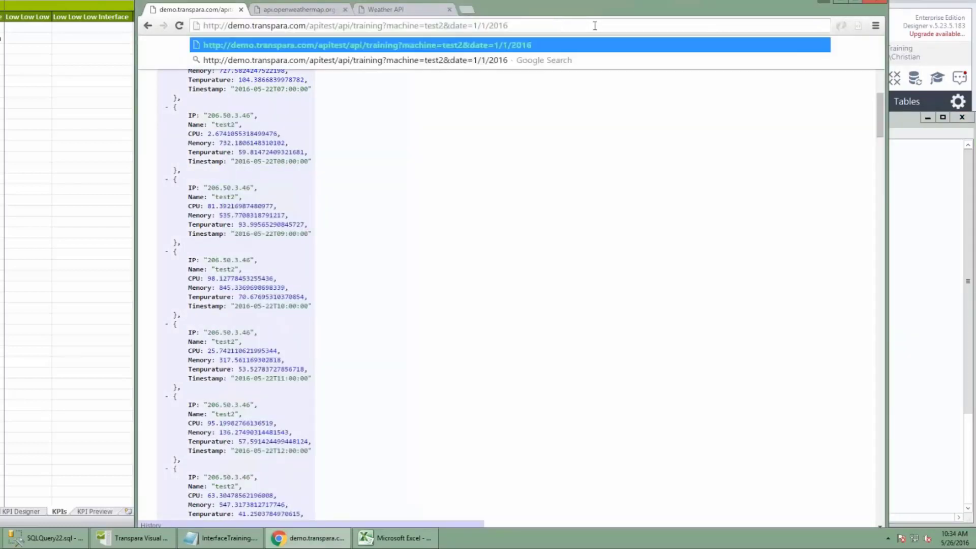
key(Return)
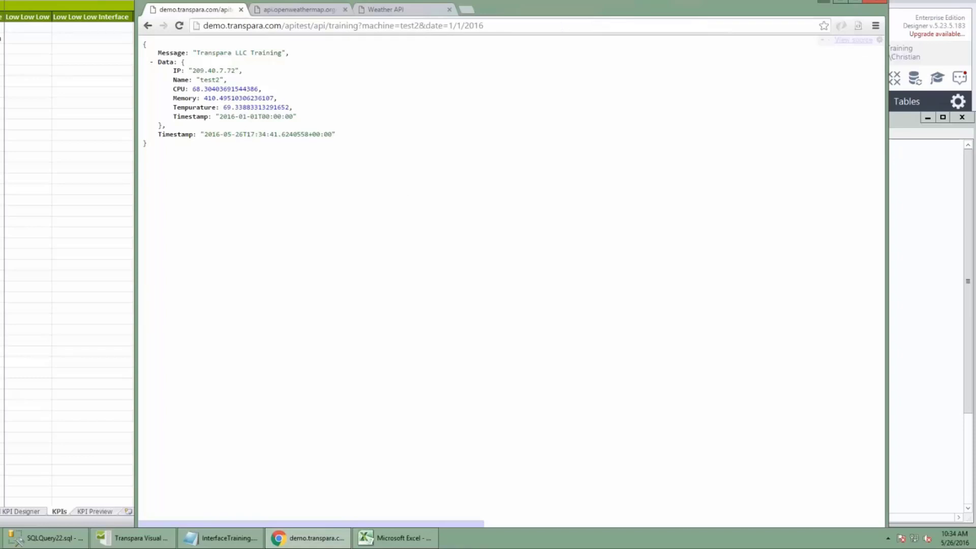
Step: In Visual KPI Server Manager, start installing a new JSON interface for the InterfaceTraining site and advance to the license agreement
click(125, 537)
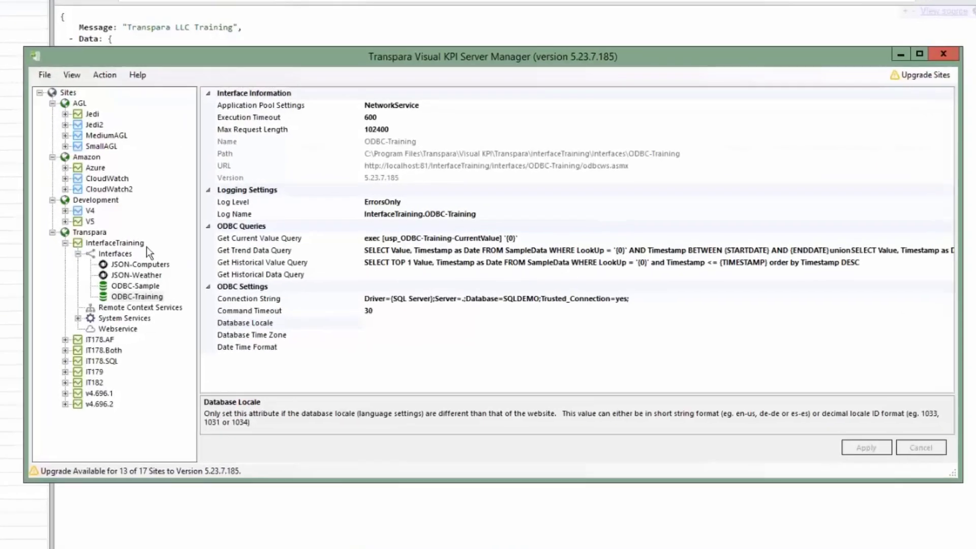
right_click(115, 255)
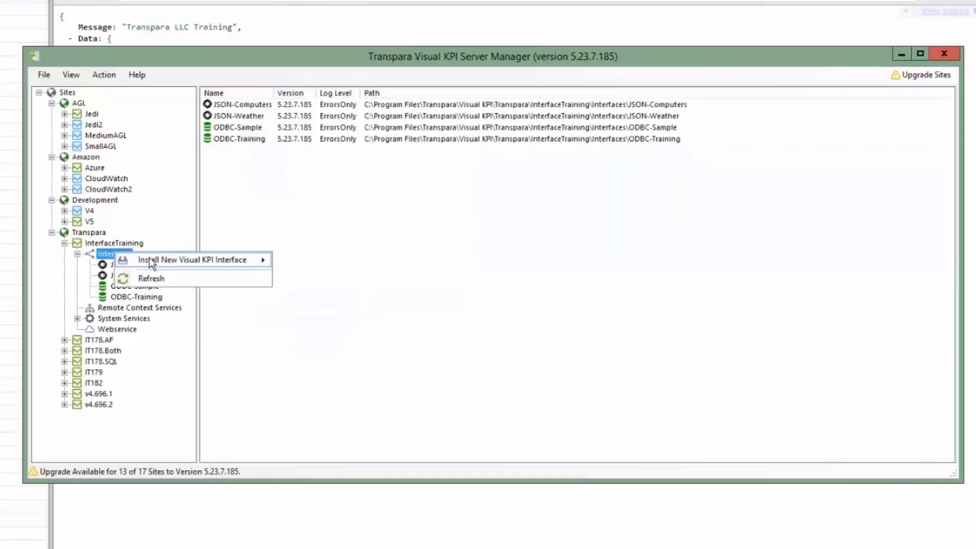
mouse_move(238, 259)
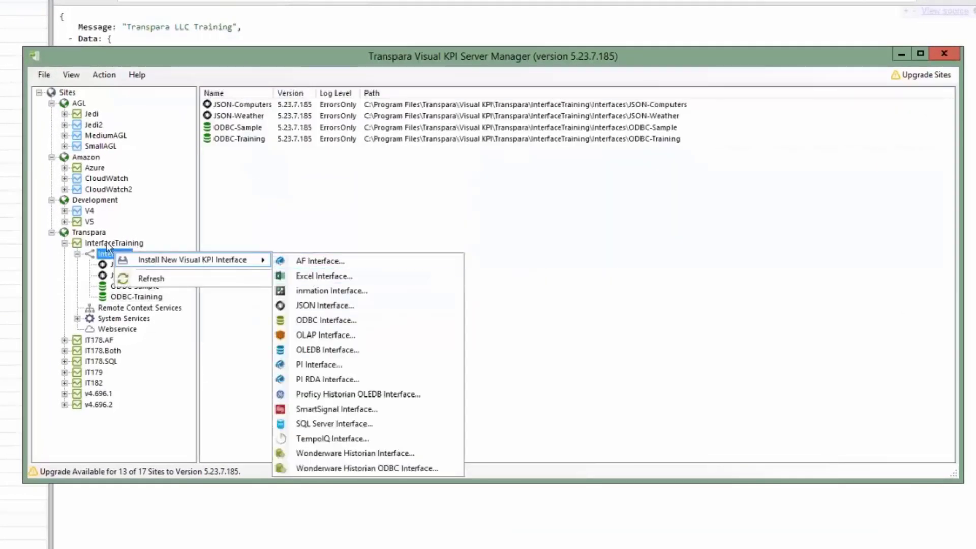
click(314, 306)
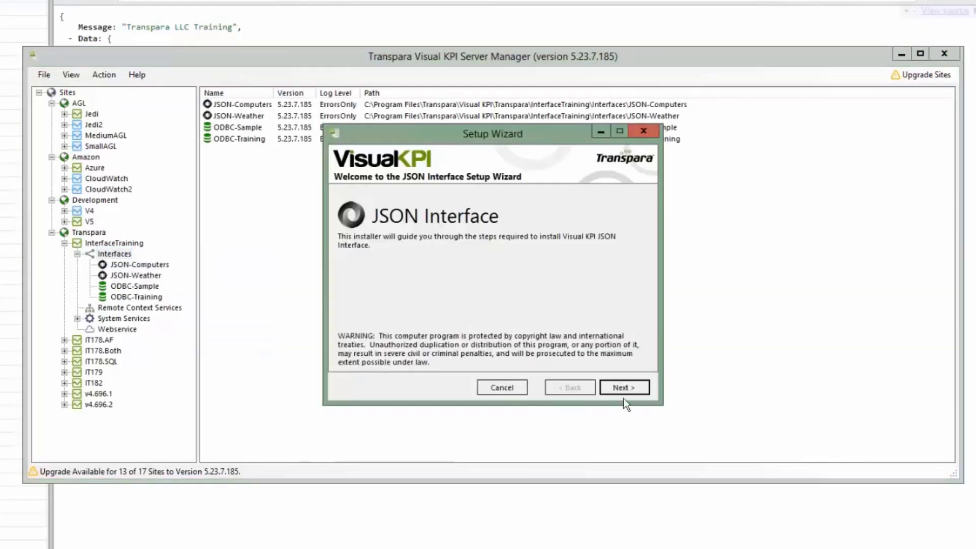
click(631, 391)
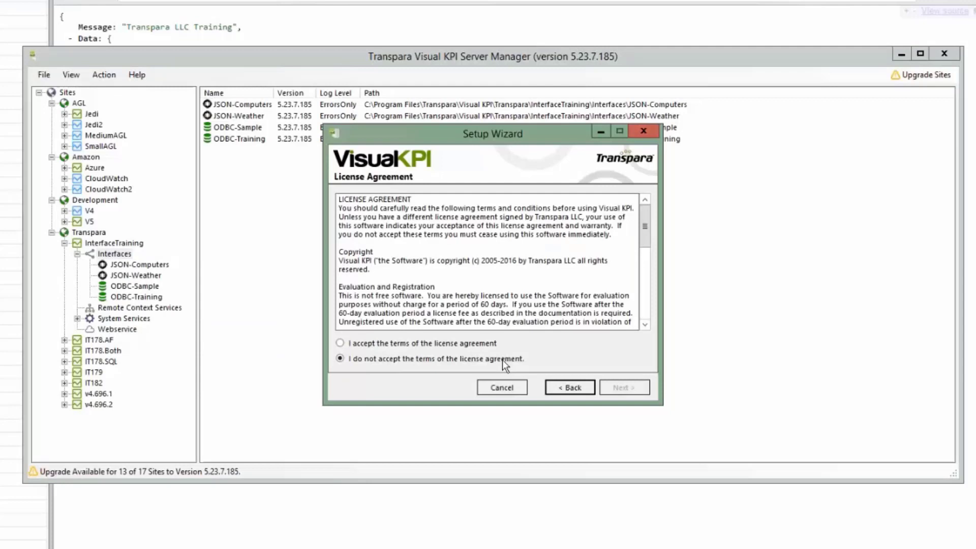
Step: Accept the license agreement and name the new JSON interface JSON-Traning-Computers
click(460, 345)
click(619, 389)
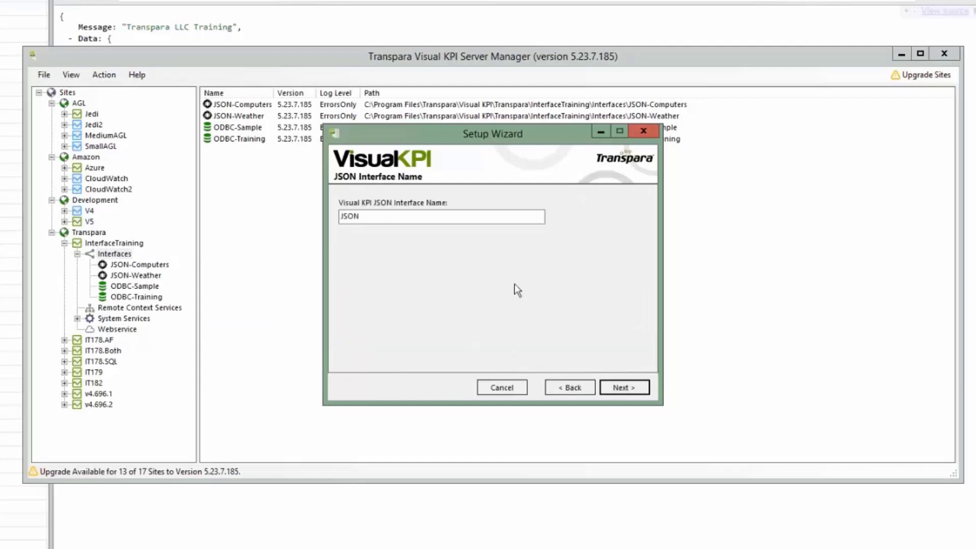
click(402, 218)
text(-T)
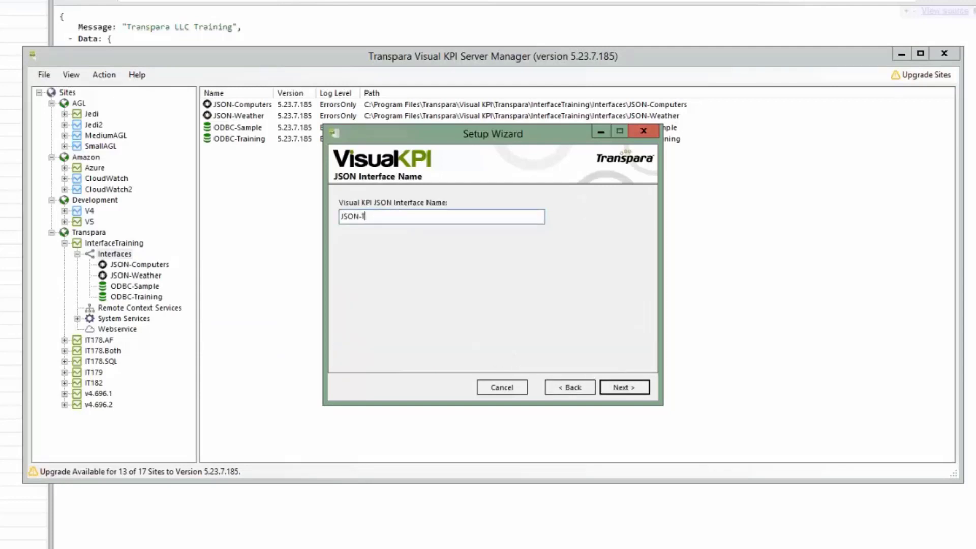
text(raning-Computers)
click(621, 390)
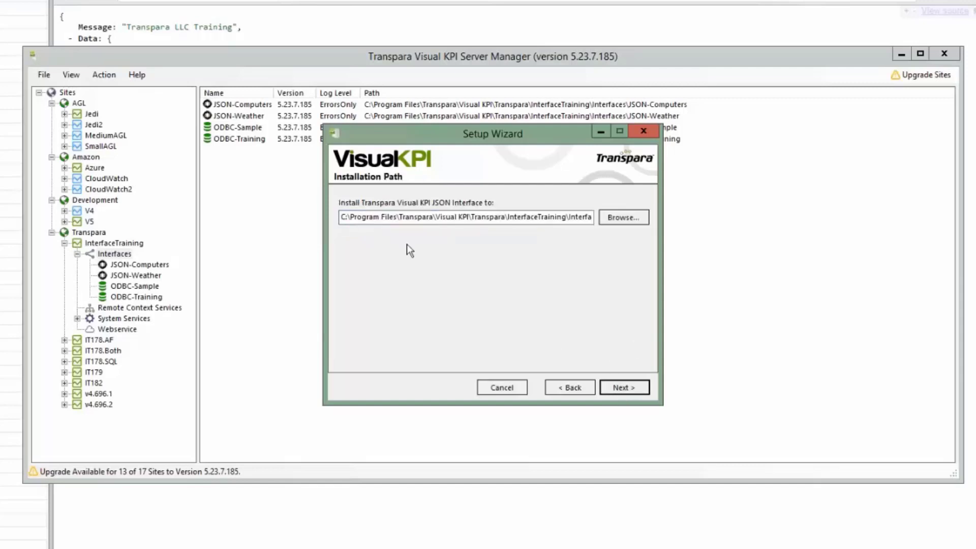
Step: Install the interface with the default installation path and JSON base address, and finish the setup
click(624, 388)
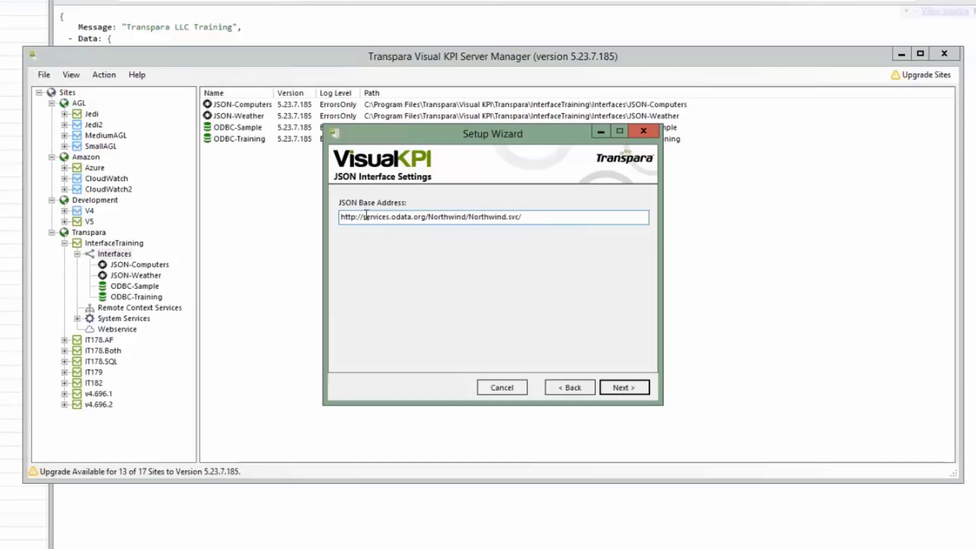
drag(535, 217, 336, 218)
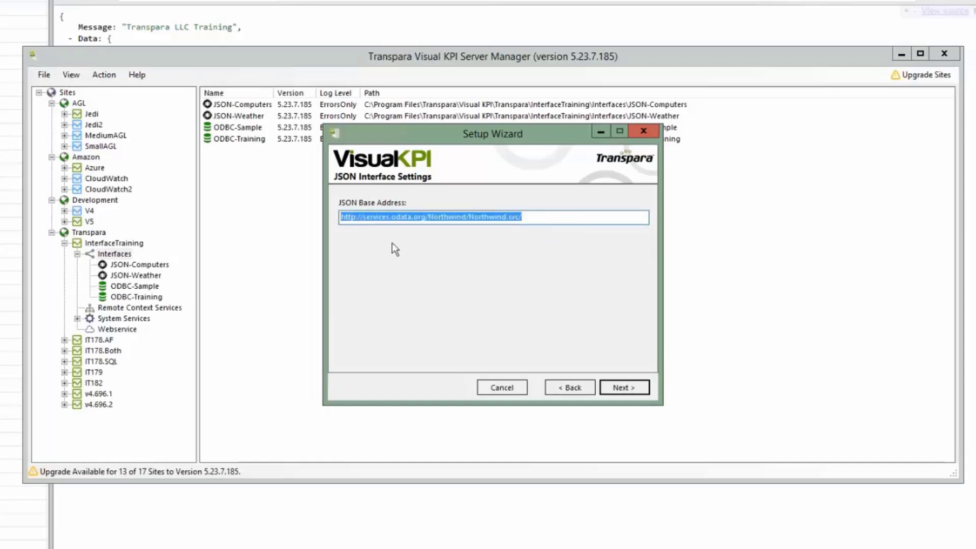
click(621, 388)
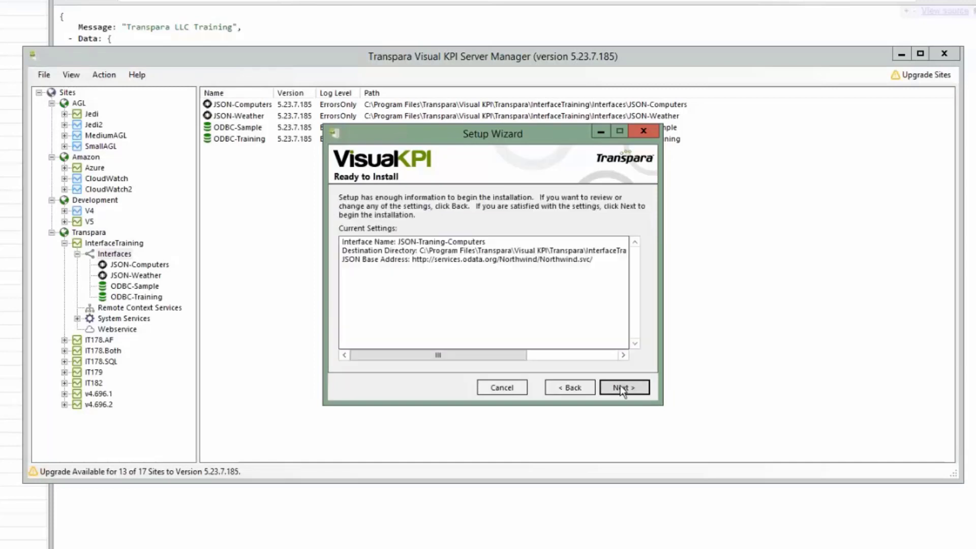
click(621, 387)
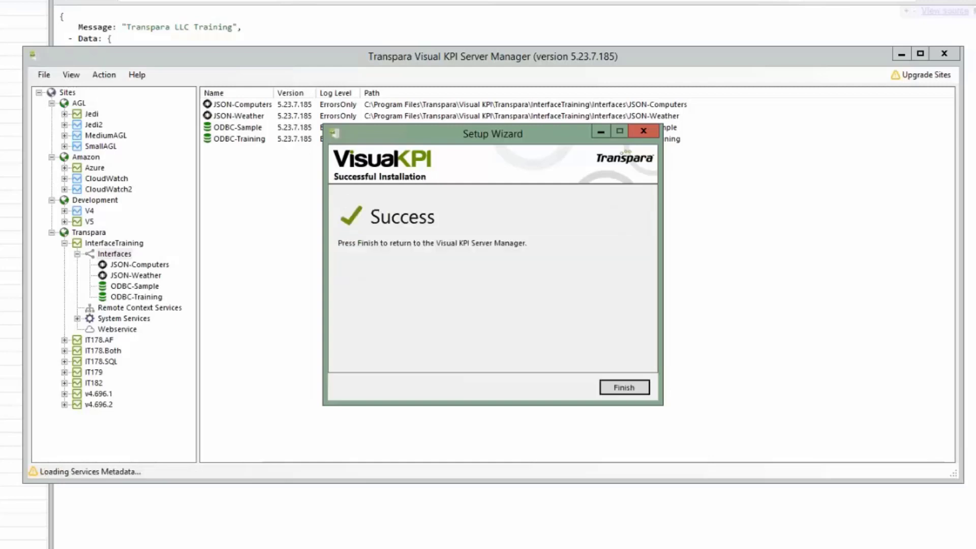
click(612, 387)
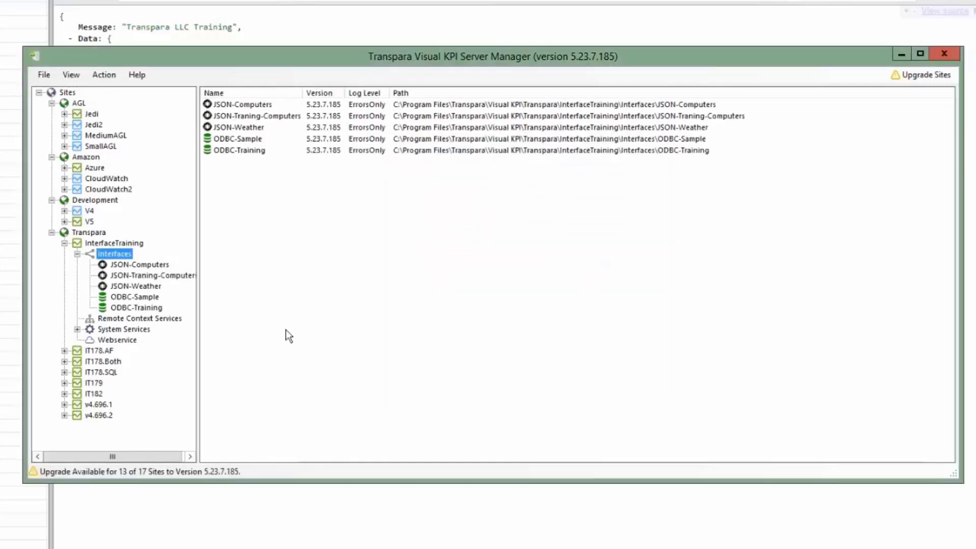
Step: Clear the request URI, result base path, value field and timestamp field of JSON-Traning-Computers' Current Value query
click(150, 277)
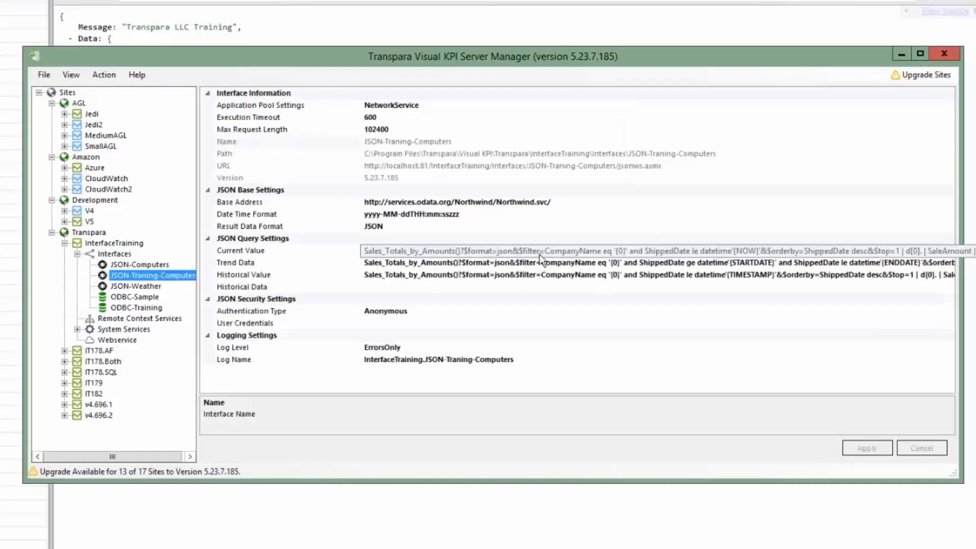
click(951, 254)
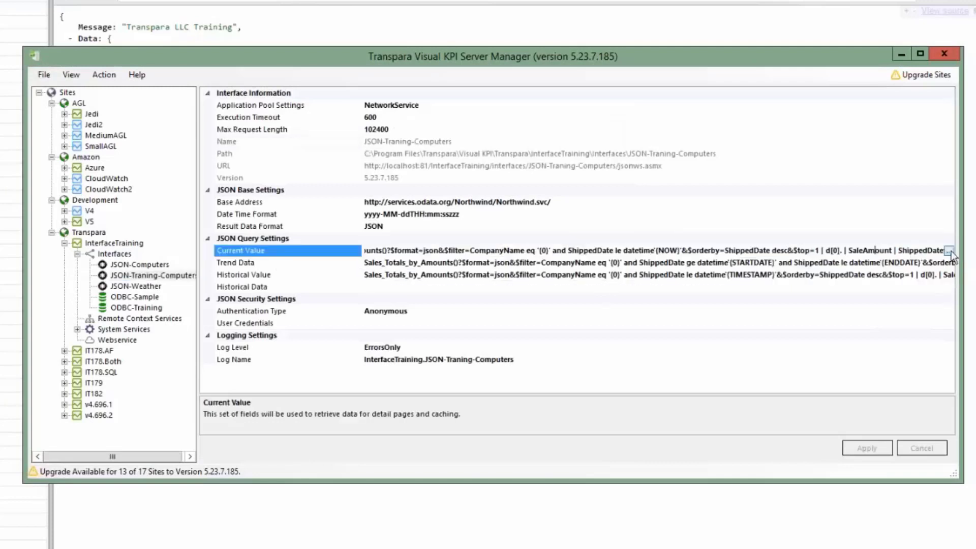
click(948, 251)
key(ctrl+a)
key(Delete)
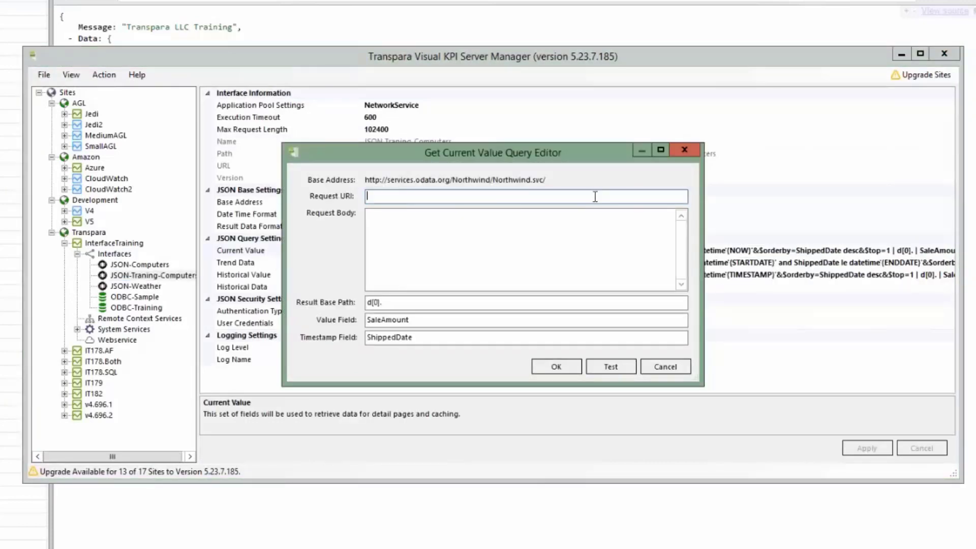
key(Tab)
key(Tab)
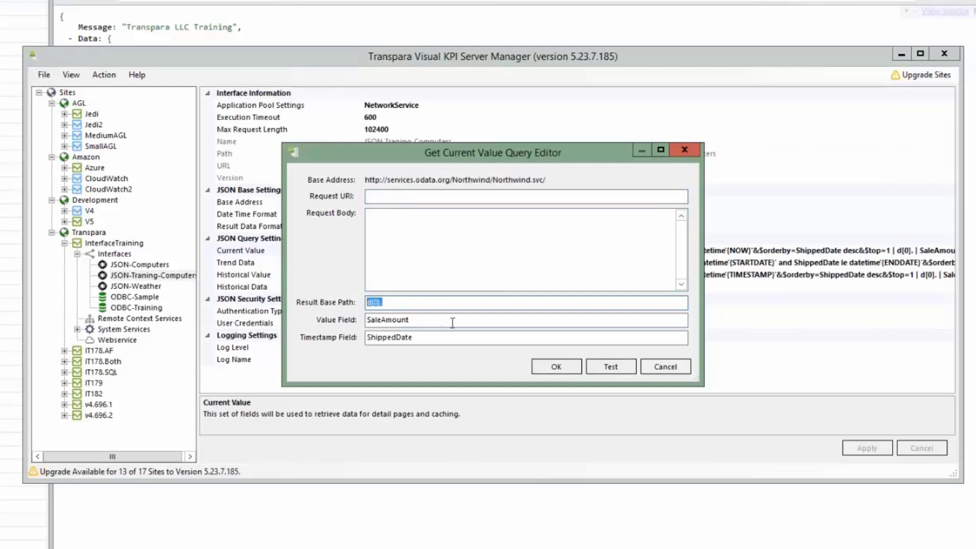
key(Delete)
key(Tab)
key(Delete)
key(Tab)
key(Delete)
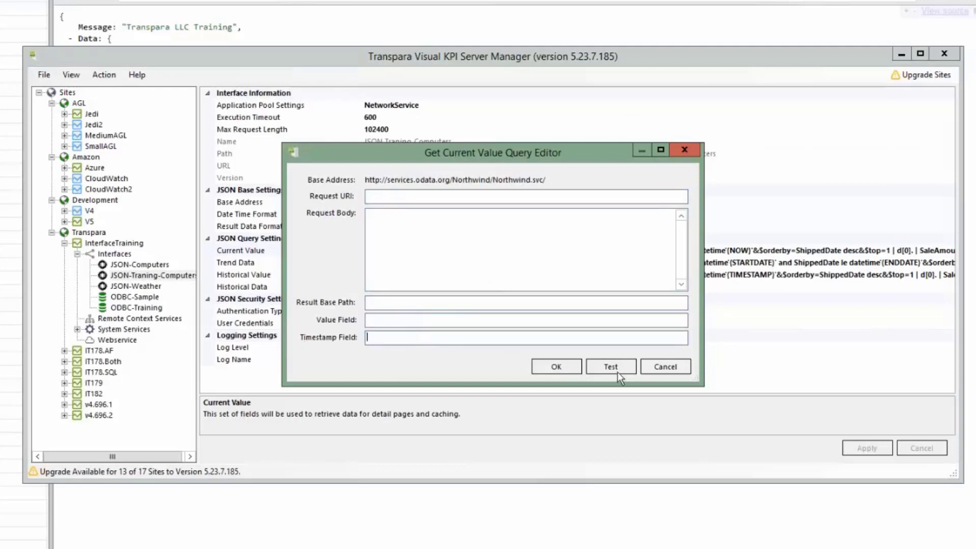
click(542, 366)
Step: Empty the request URI, result base path, value field and timestamp field of the Trend Data query
click(915, 263)
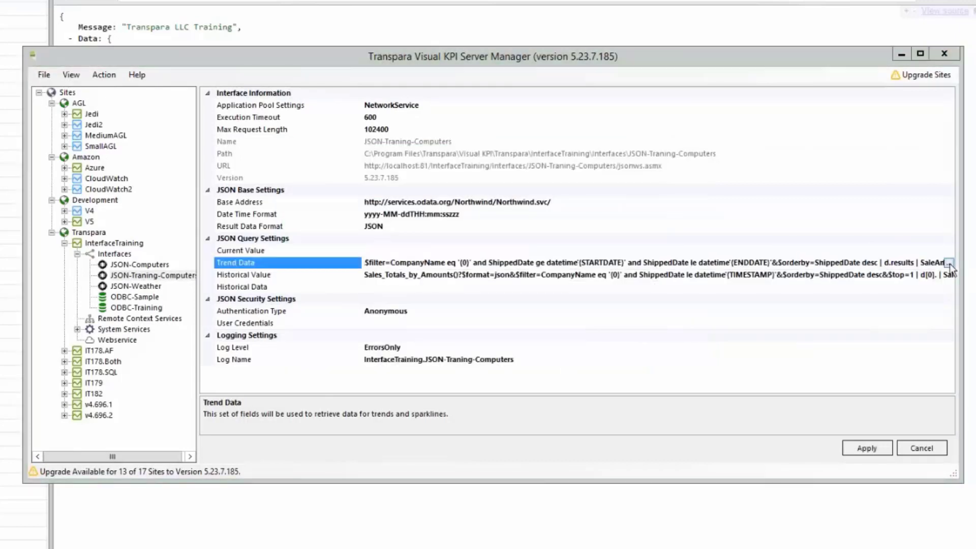
click(948, 262)
click(630, 196)
key(End)
key(shift+Home)
key(Delete)
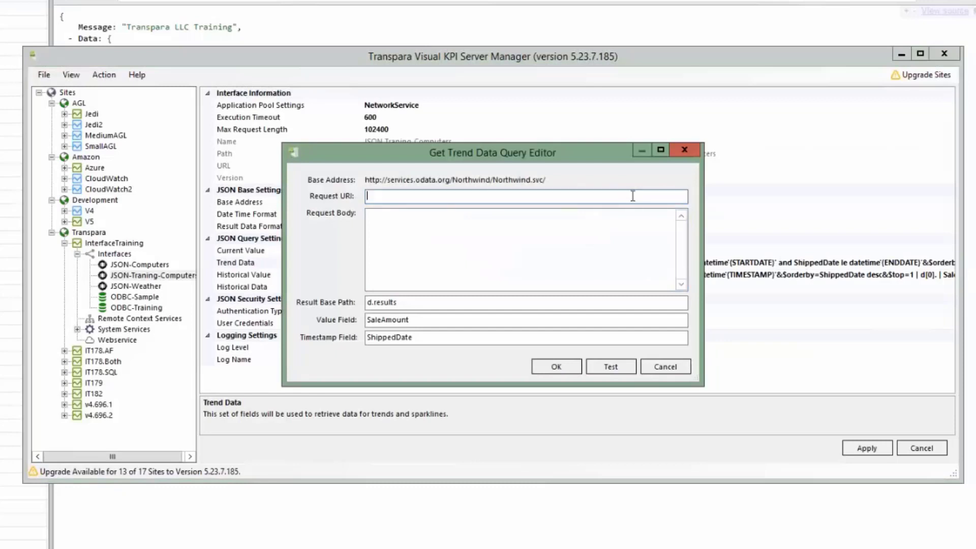
key(BackSpace)
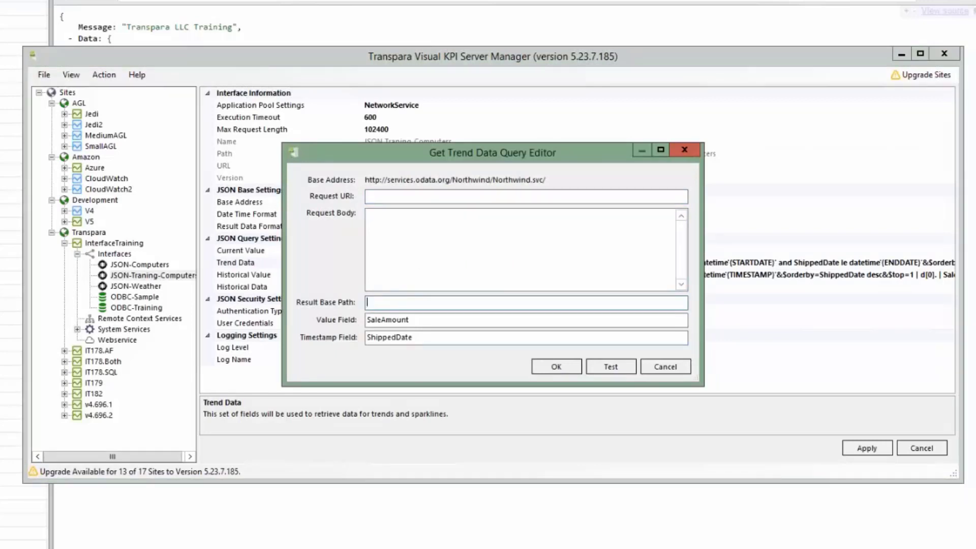
key(Tab)
key(BackSpace)
key(Tab)
key(BackSpace)
click(554, 366)
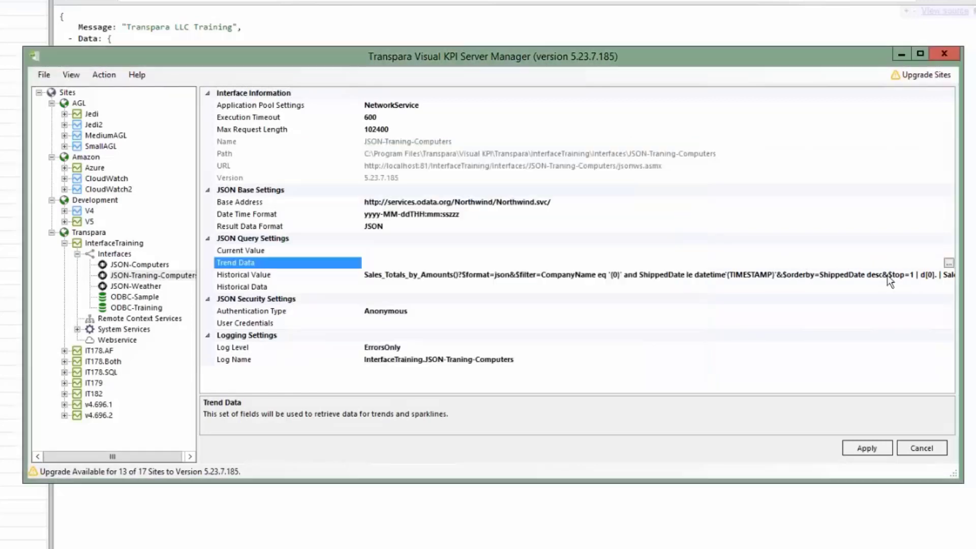
Step: Remove the default request URI, result base path, value field and timestamp field from the Historical Value query
click(950, 275)
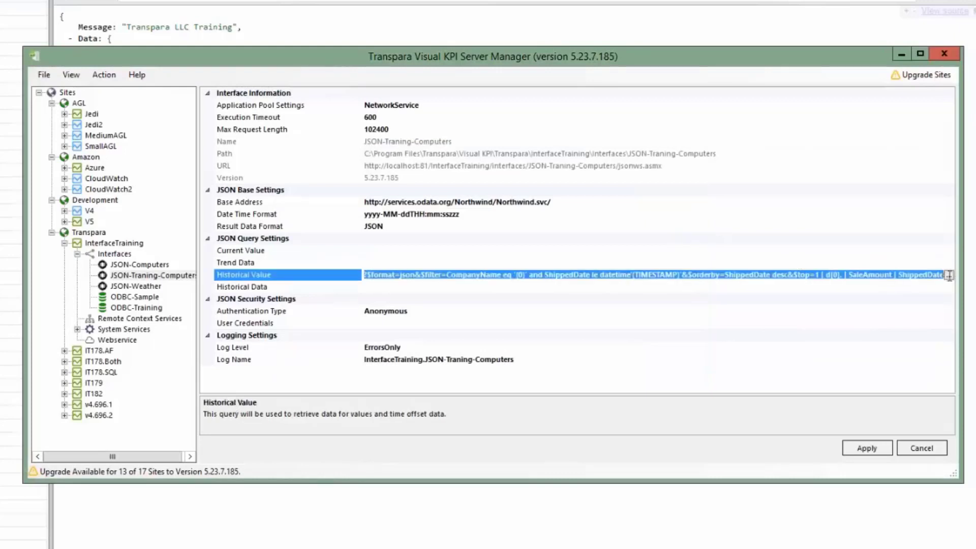
click(948, 275)
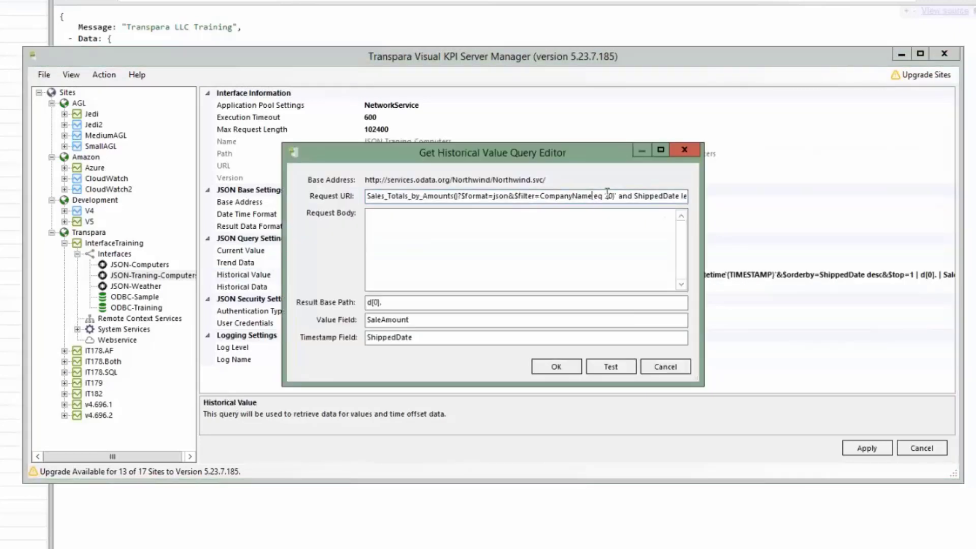
key(End)
key(shift+Home)
key(Delete)
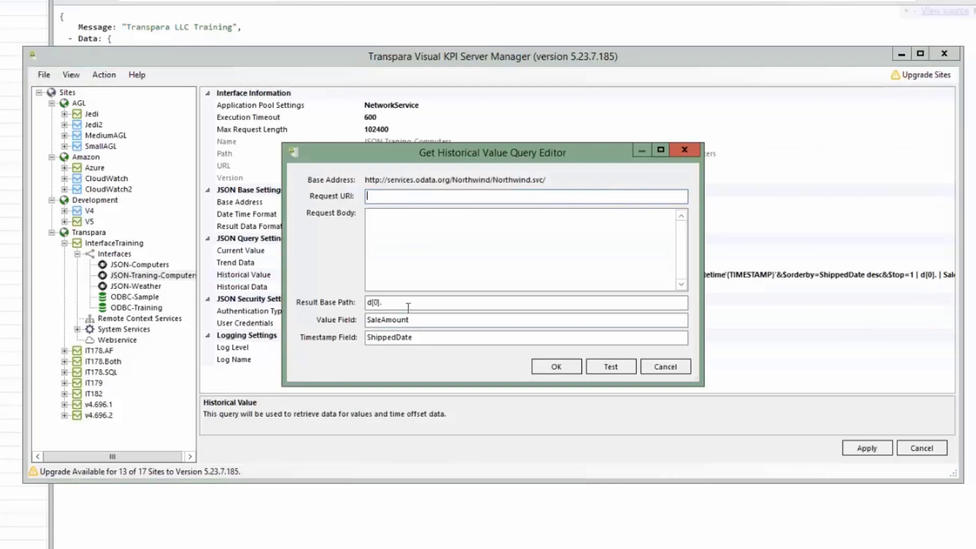
drag(408, 307, 304, 311)
key(Delete)
double_click(422, 318)
key(Delete)
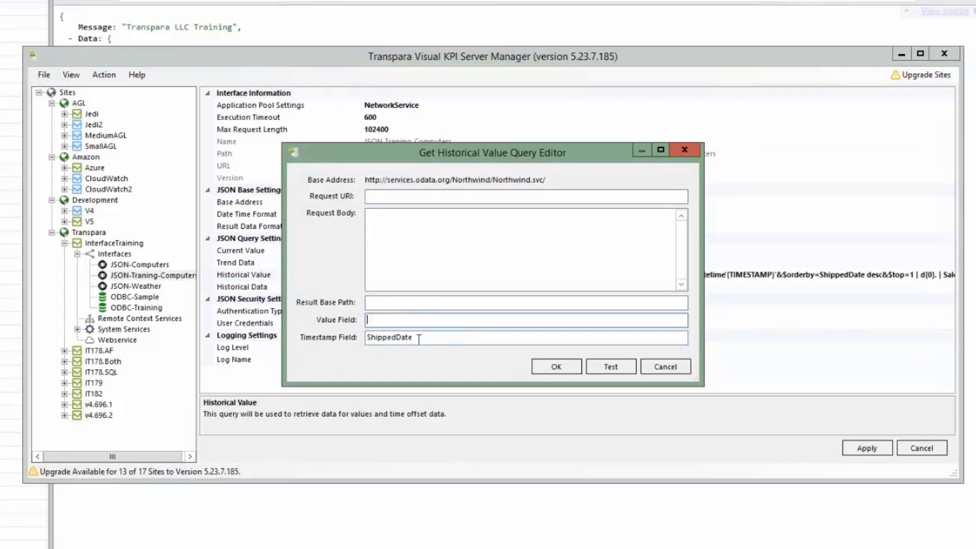
double_click(419, 338)
key(Delete)
click(543, 366)
Step: Clear the default Base Address in the interface's JSON base settings
click(589, 203)
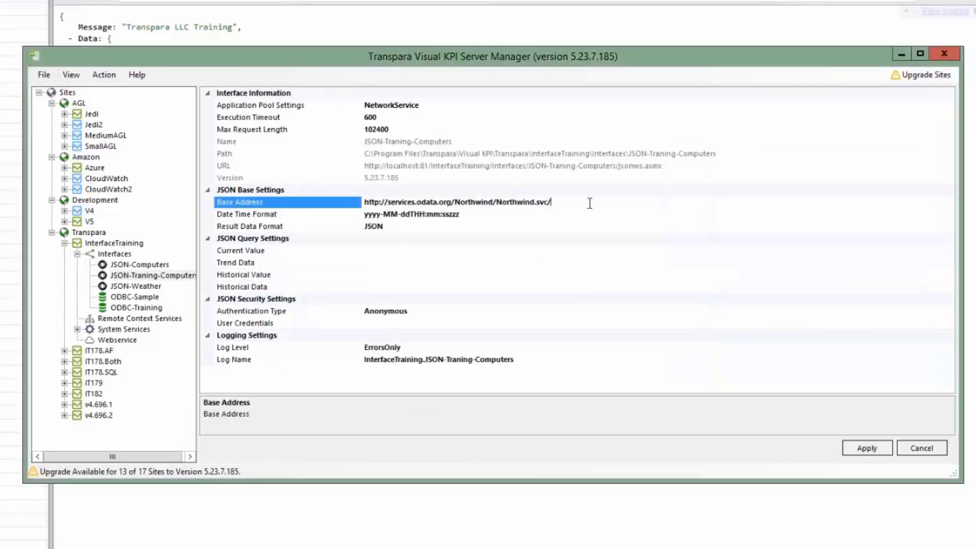
key(ctrl+a)
key(Delete)
click(507, 297)
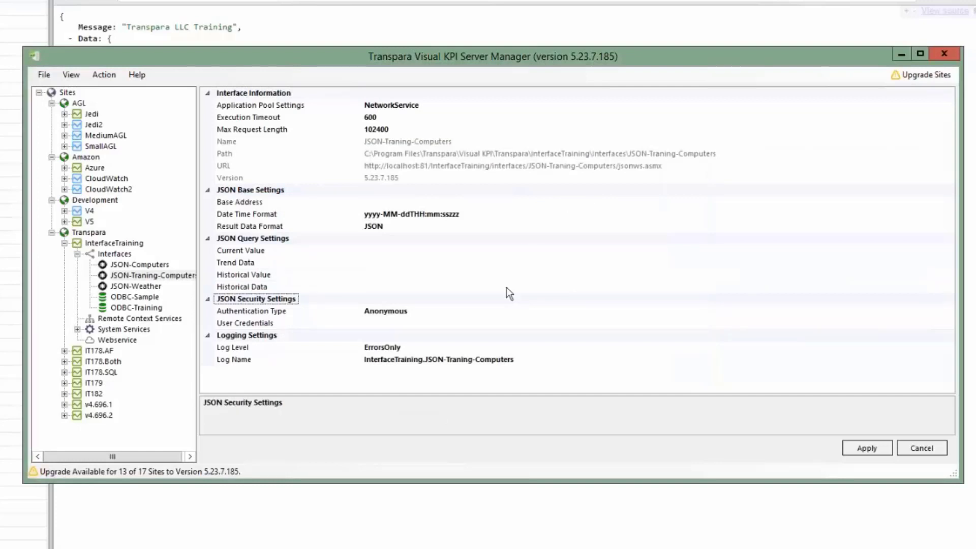
Step: Review the Result Data Format, the Authentication Type options and the User Credentials dialog, keeping Anonymous authentication and setting no credentials
click(394, 225)
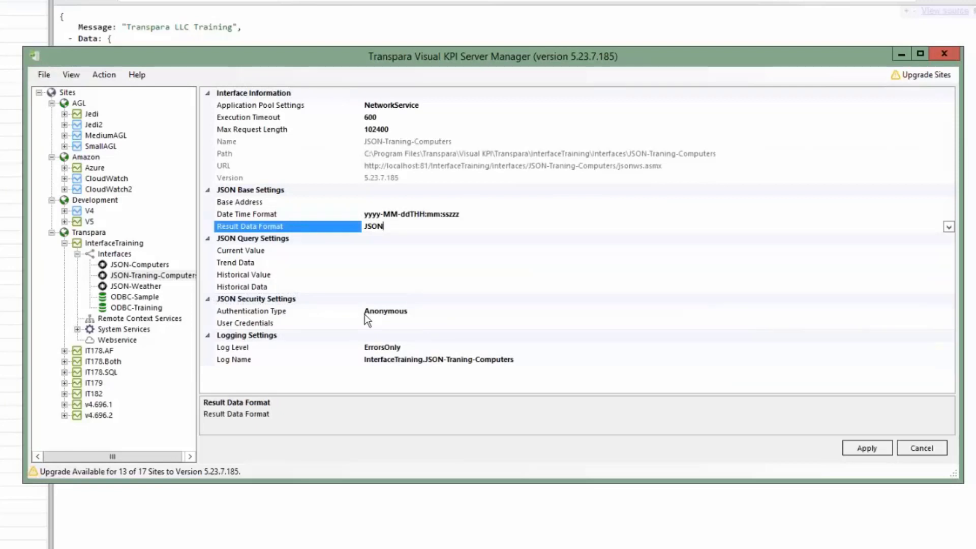
click(436, 314)
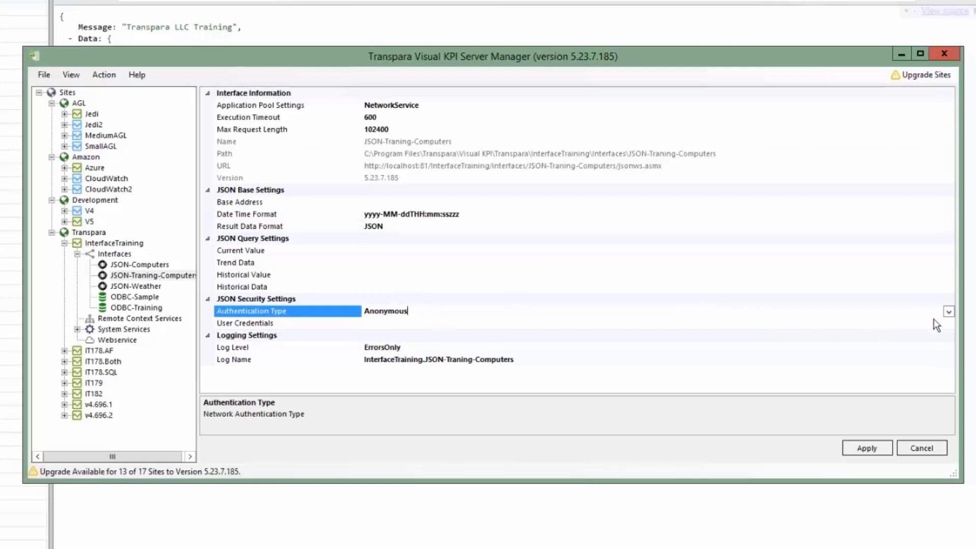
click(949, 312)
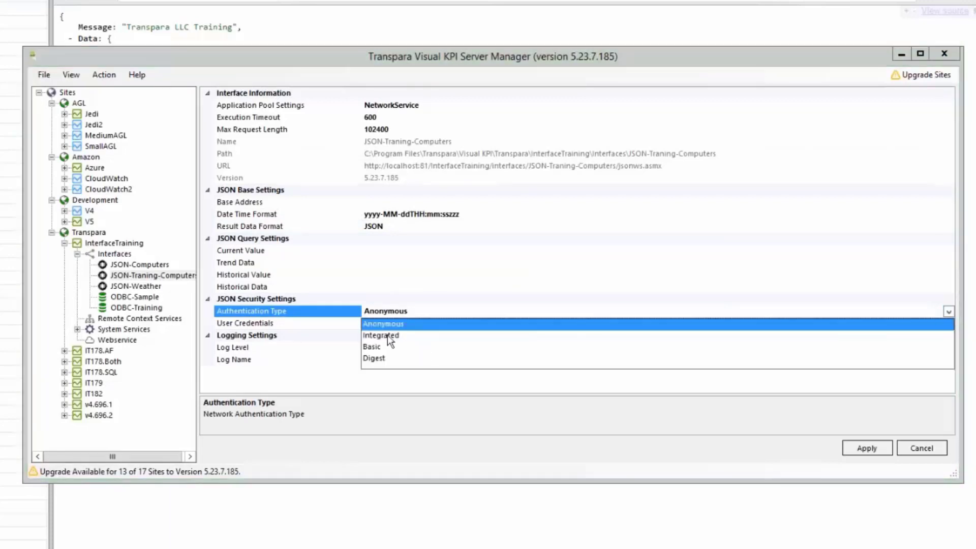
click(401, 323)
click(400, 325)
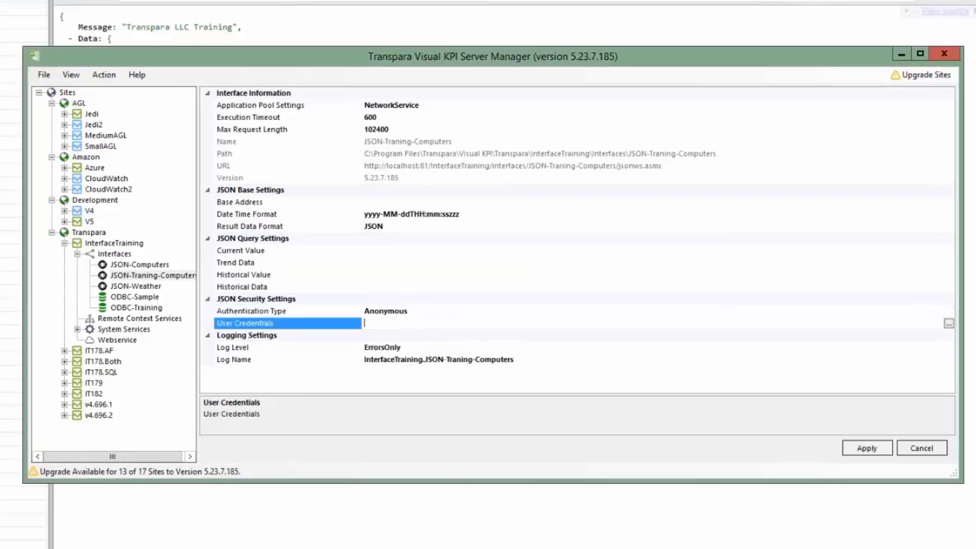
click(949, 324)
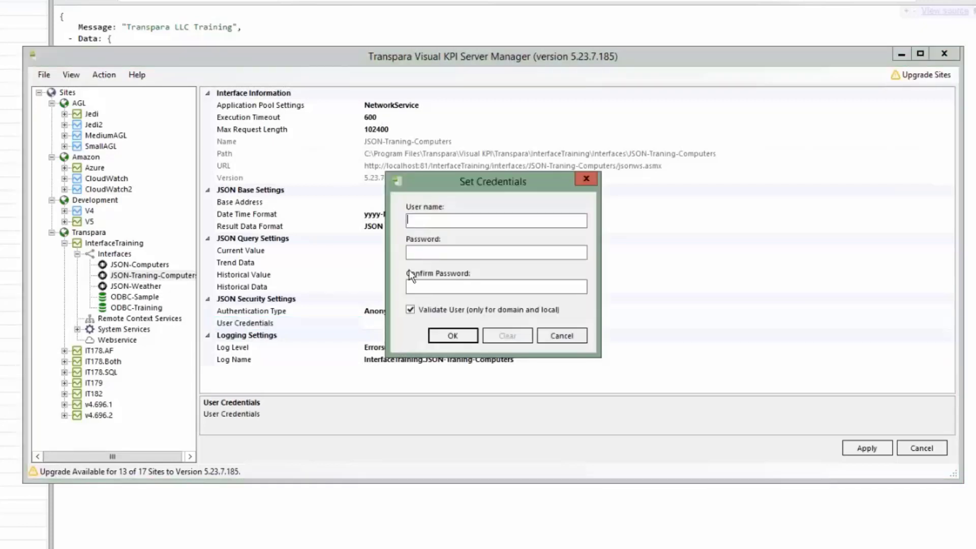
click(572, 338)
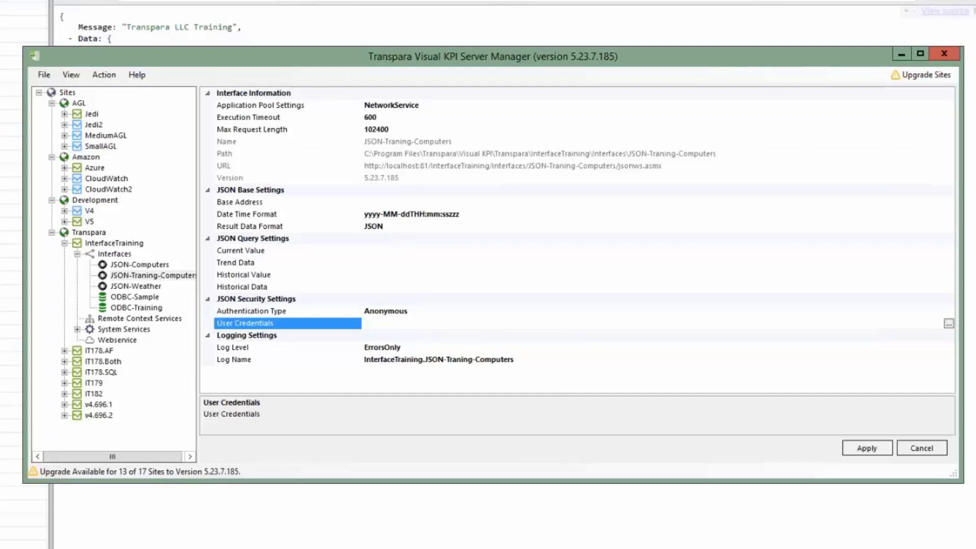
key(alt+Tab)
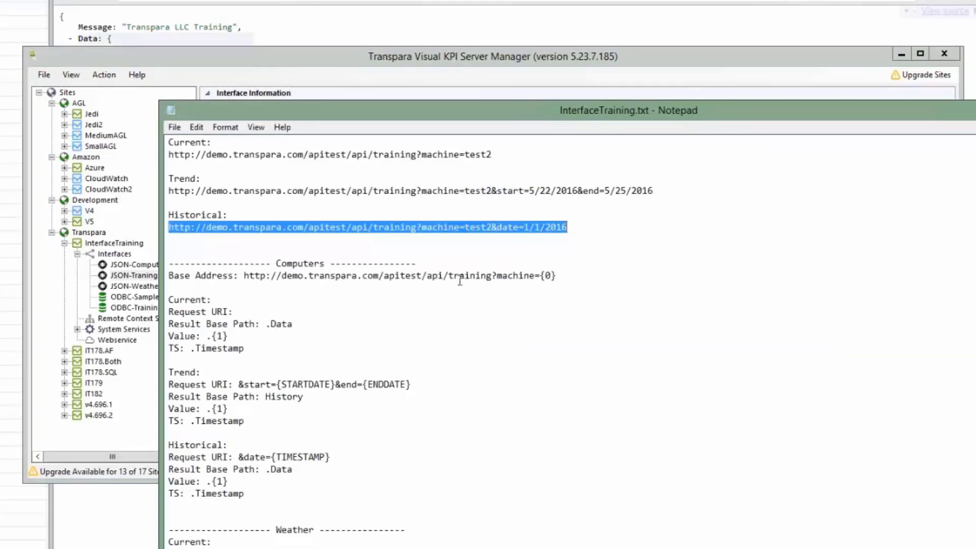
click(553, 278)
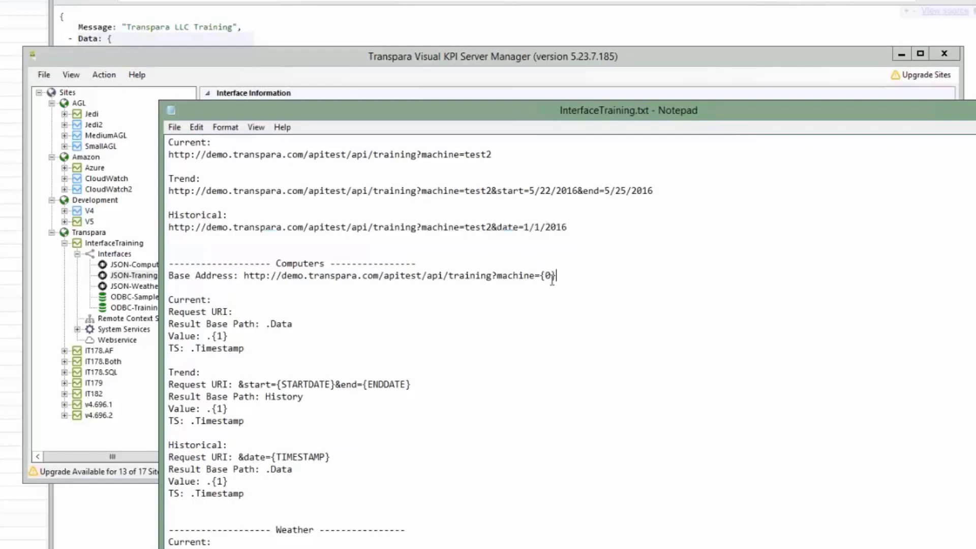
drag(552, 279, 244, 276)
key(ctrl+c)
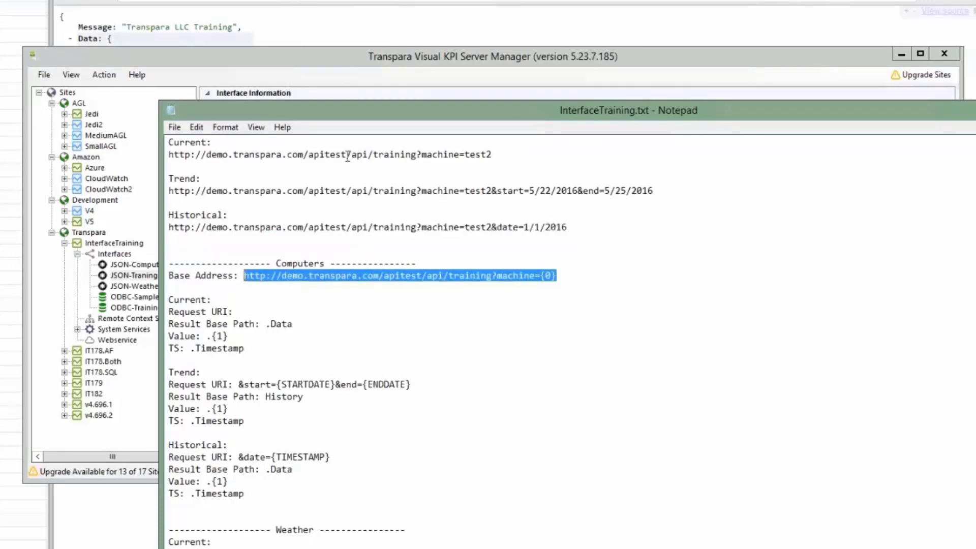
click(364, 60)
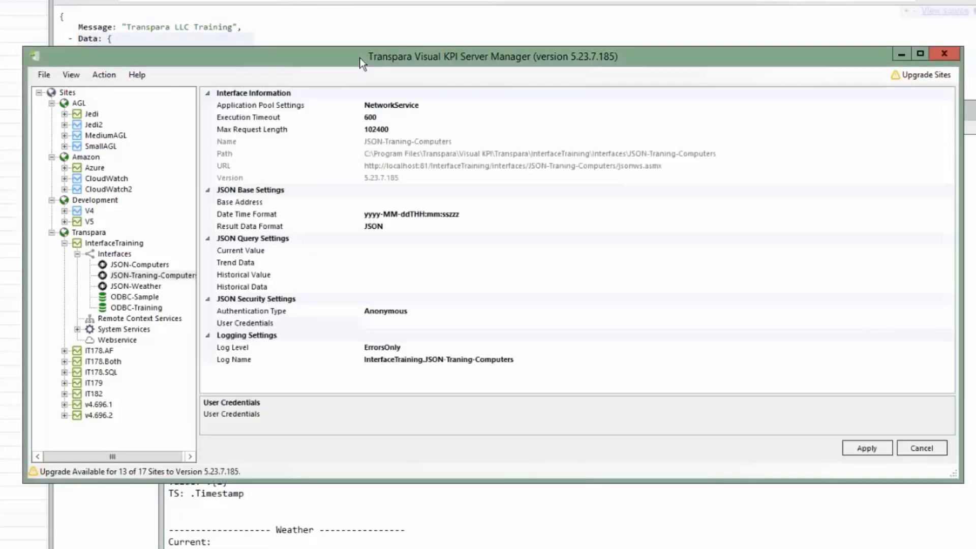
click(473, 203)
key(ctrl+v)
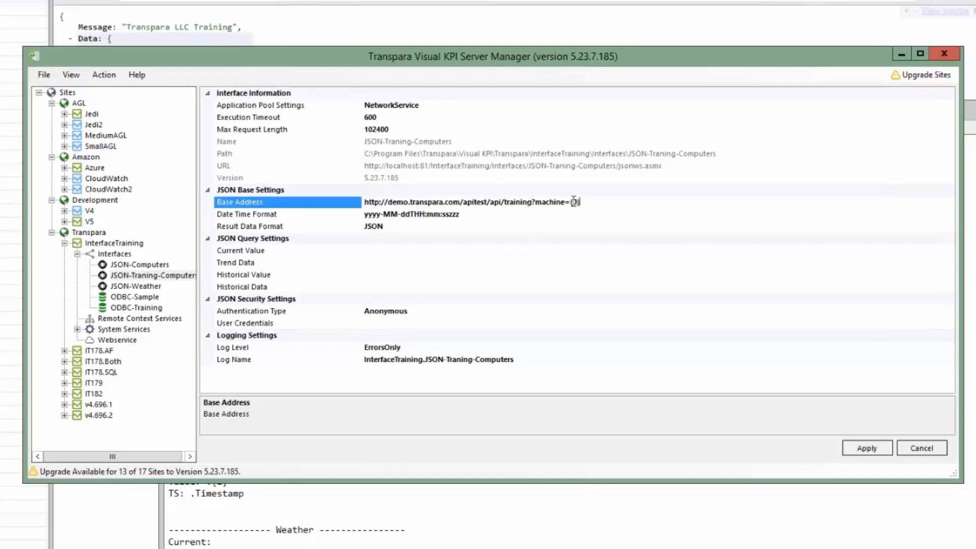
drag(570, 202, 581, 202)
click(736, 254)
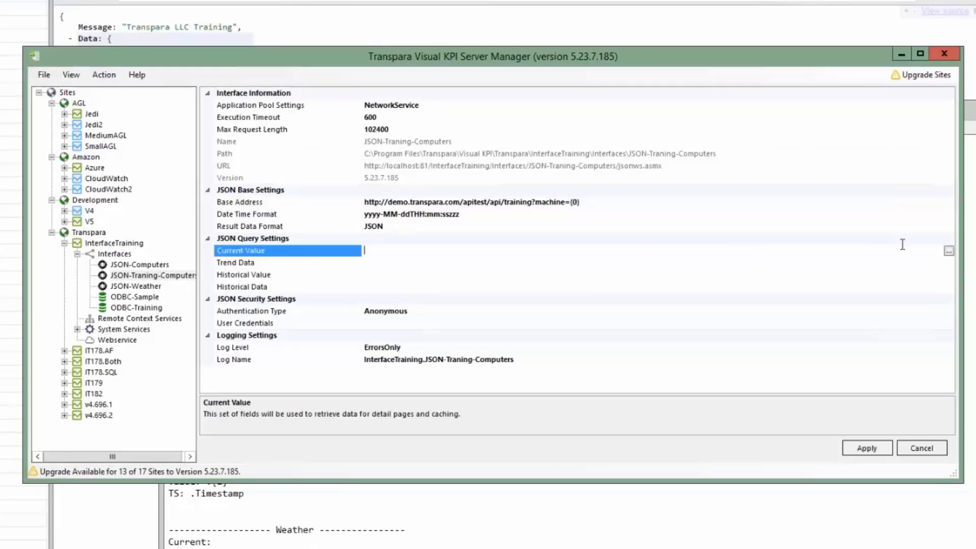
Step: Test the empty Current Value query with the lookup server2 and examine its raw result data and selected object data
click(948, 250)
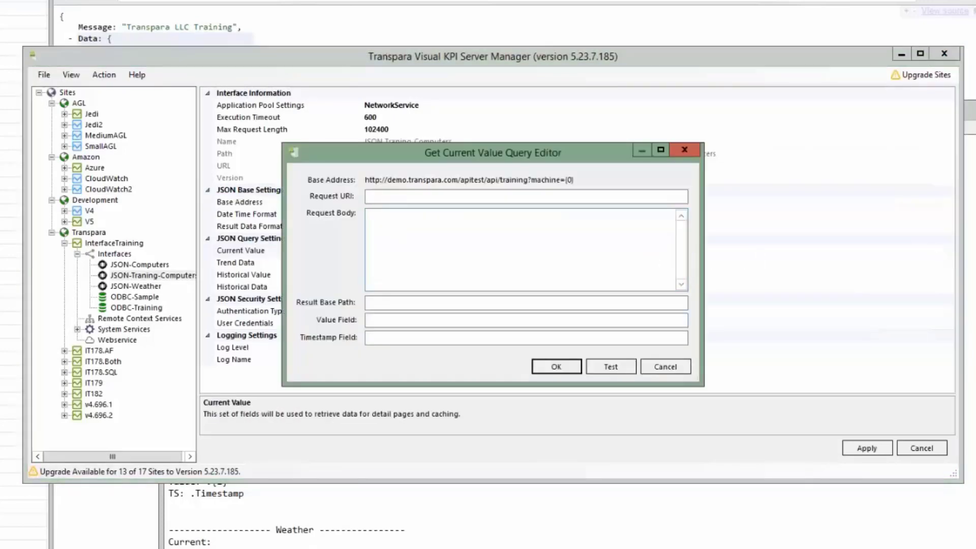
click(611, 367)
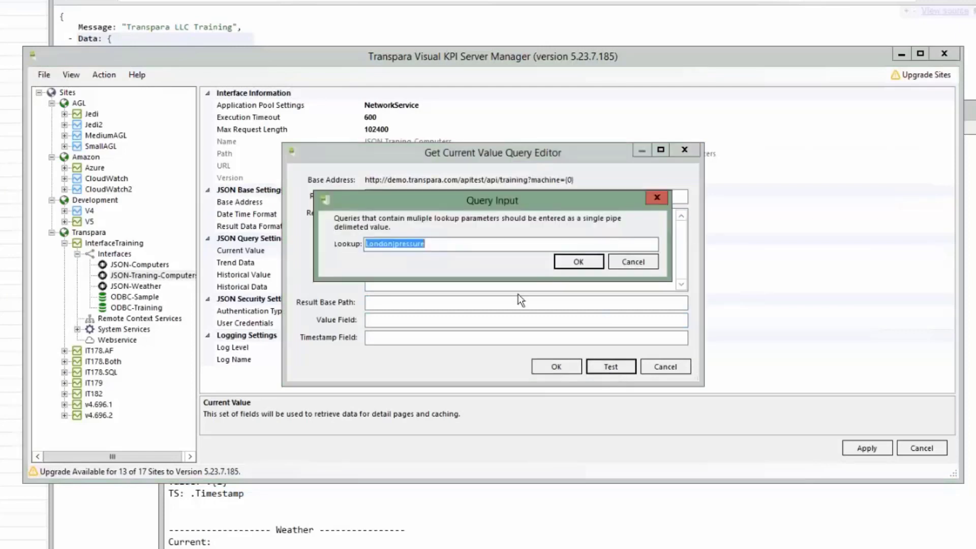
text(server2)
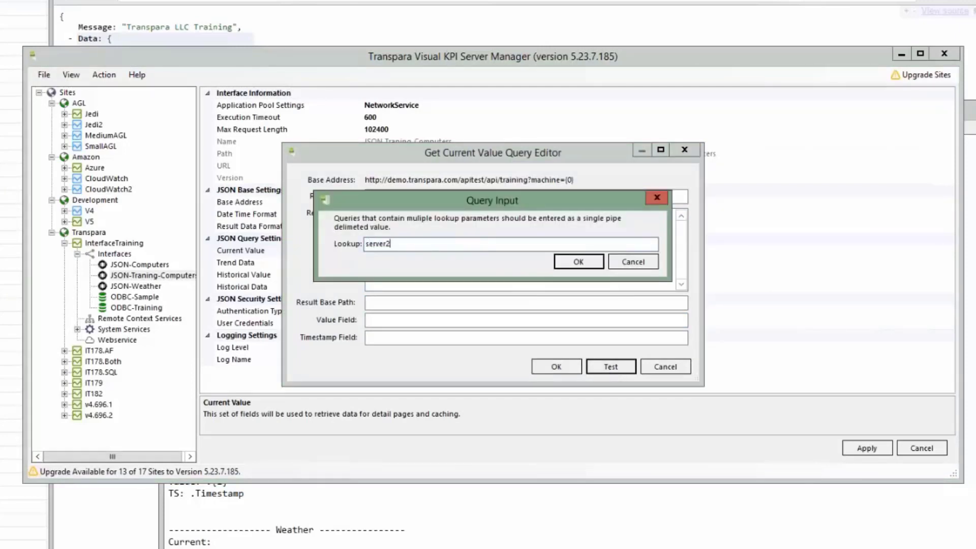
key(Return)
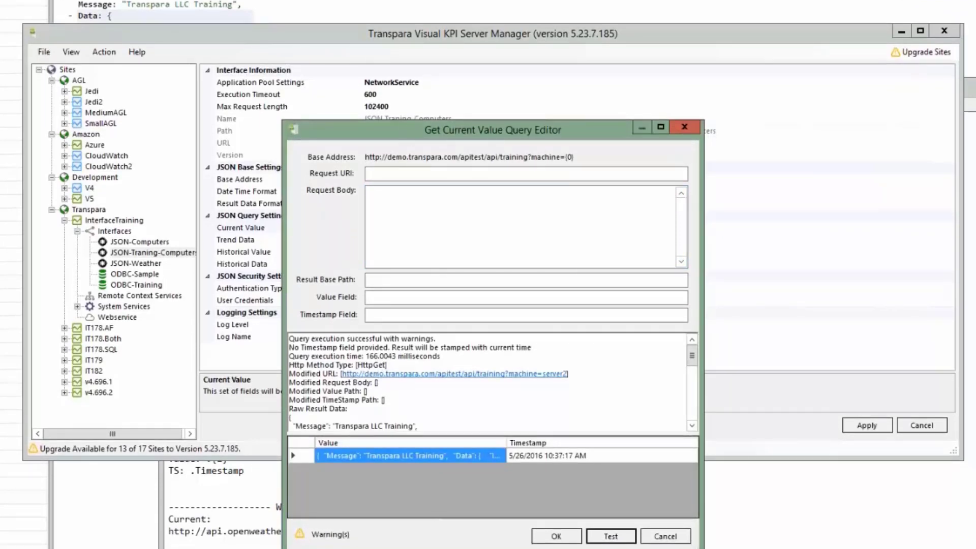
double_click(411, 130)
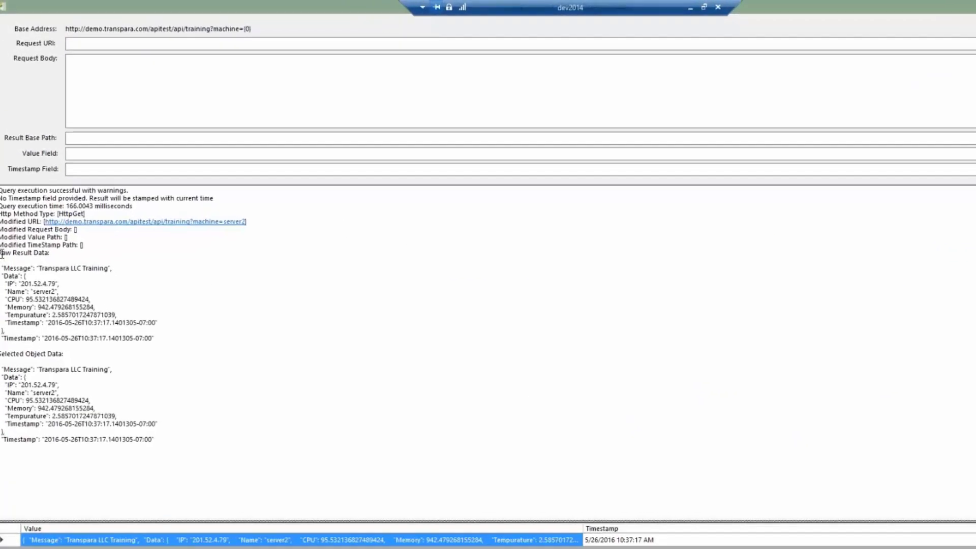
drag(1, 215, 123, 294)
drag(171, 409, 196, 399)
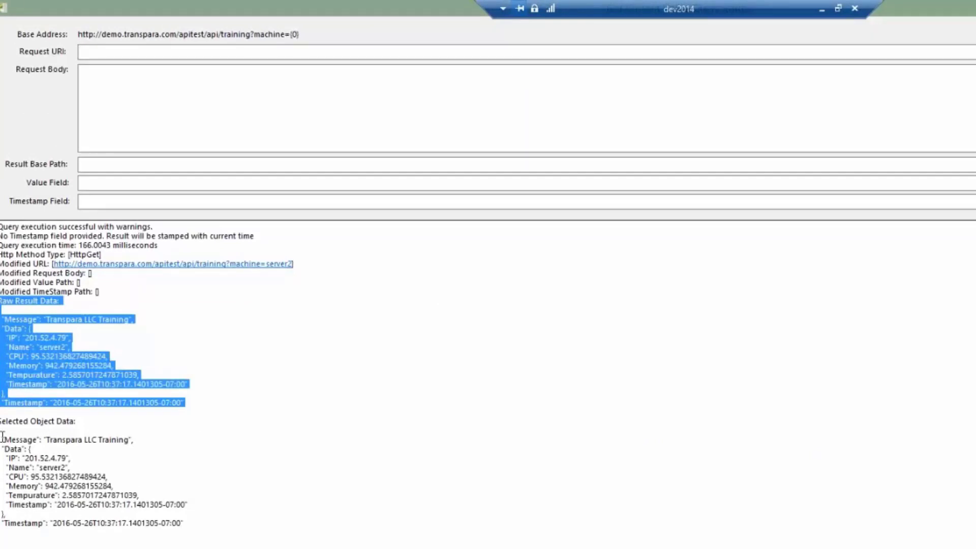
drag(3, 438, 6, 513)
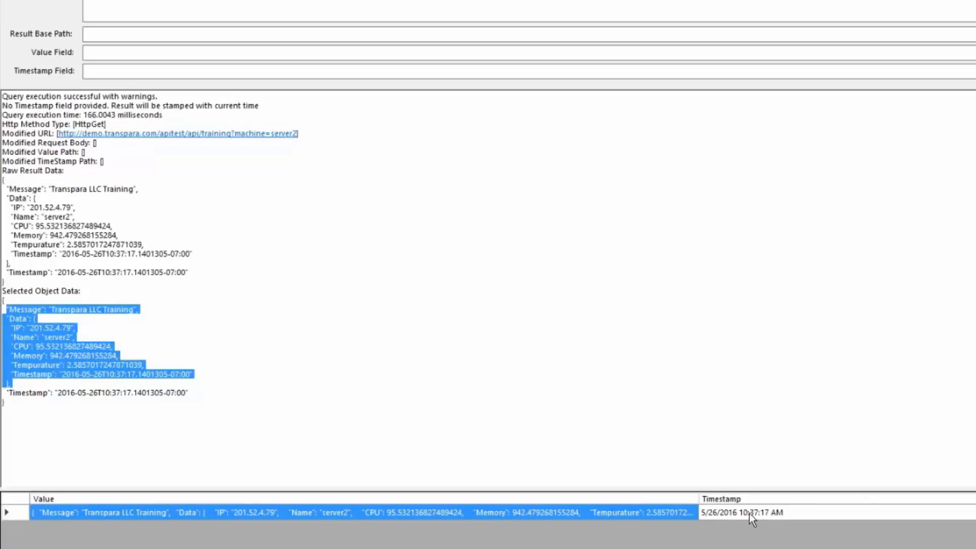
Step: Consult the Computers current-value settings in InterfaceTraining.txt in Notepad and return to the enlarged Current Value query editor
click(244, 356)
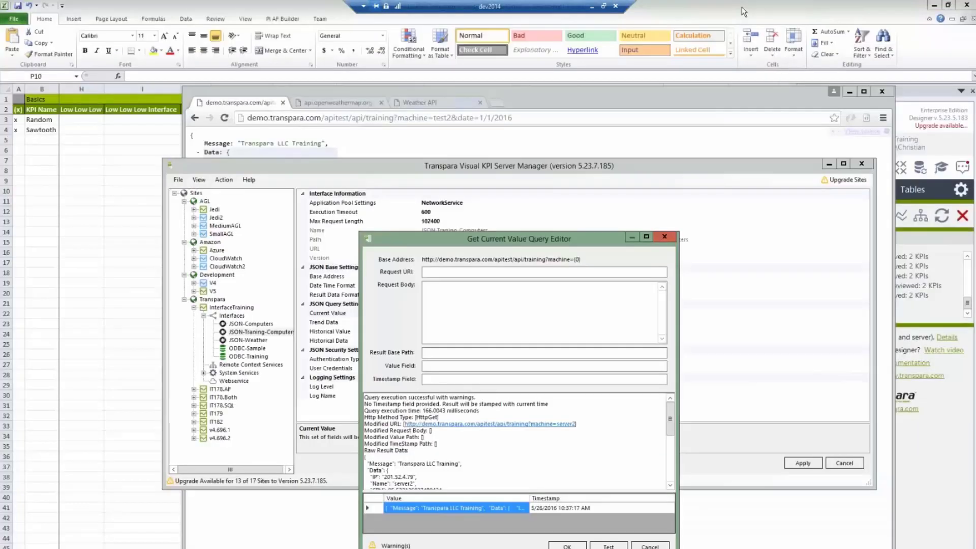
key(alt+Tab)
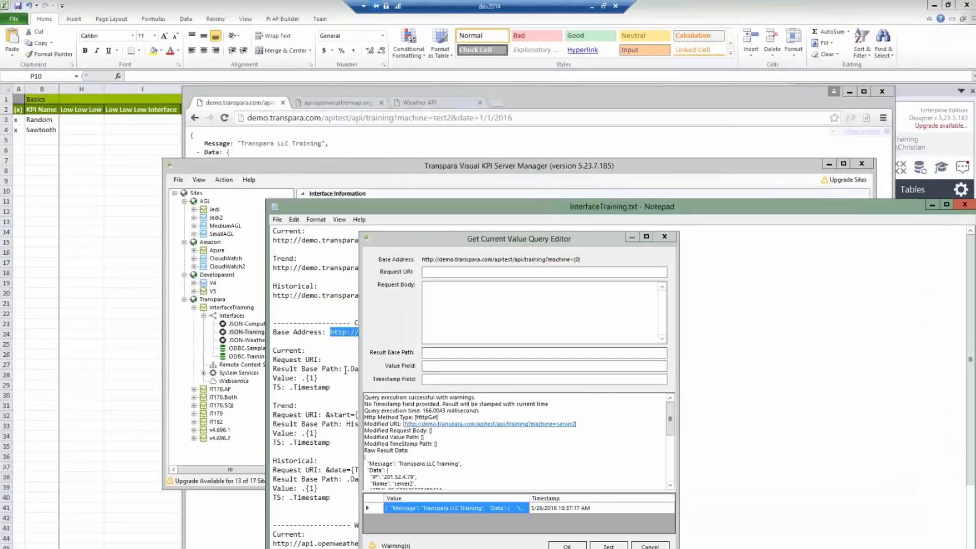
drag(585, 237, 670, 227)
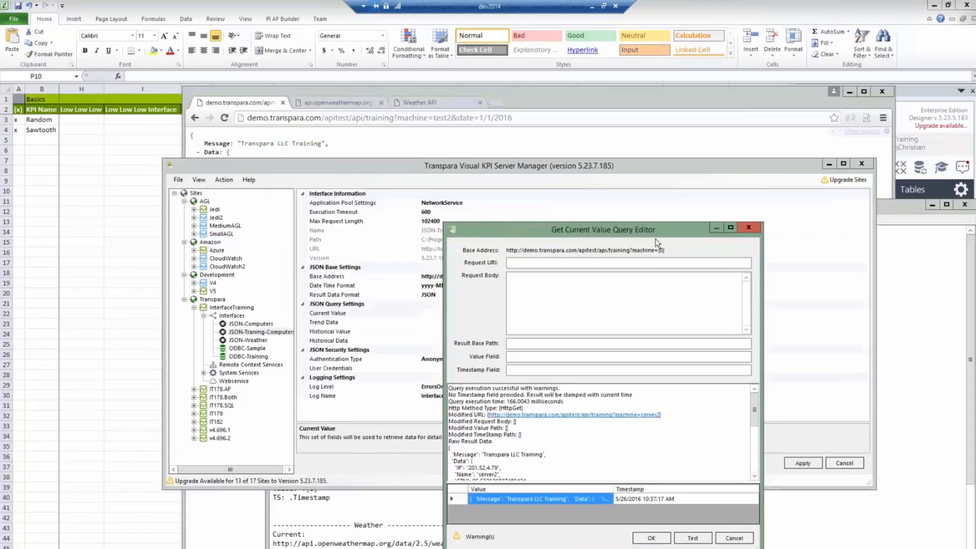
key(alt+Tab)
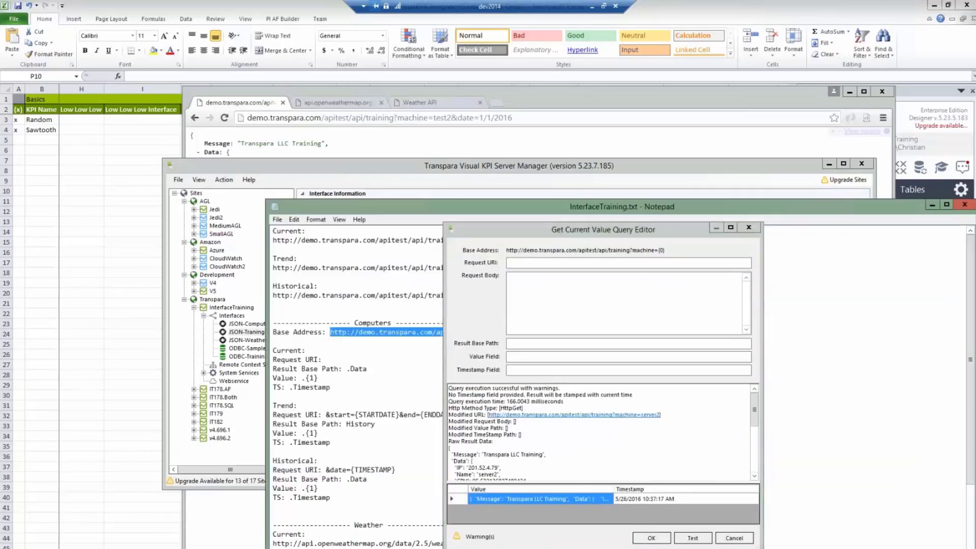
double_click(655, 233)
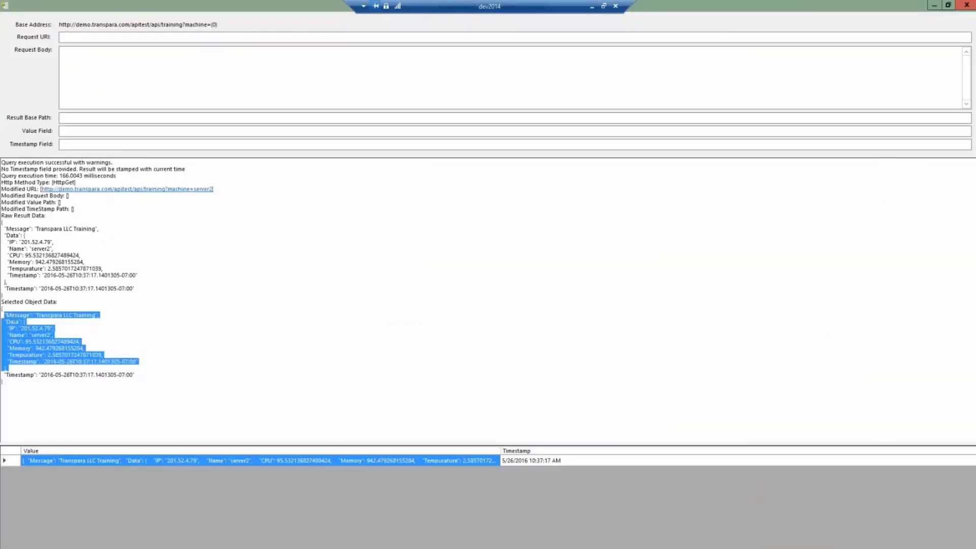
Step: Set the Current Value query's Result Base Path to Data, test it with server2 and compare the raw and selected object data
drag(4, 235, 27, 235)
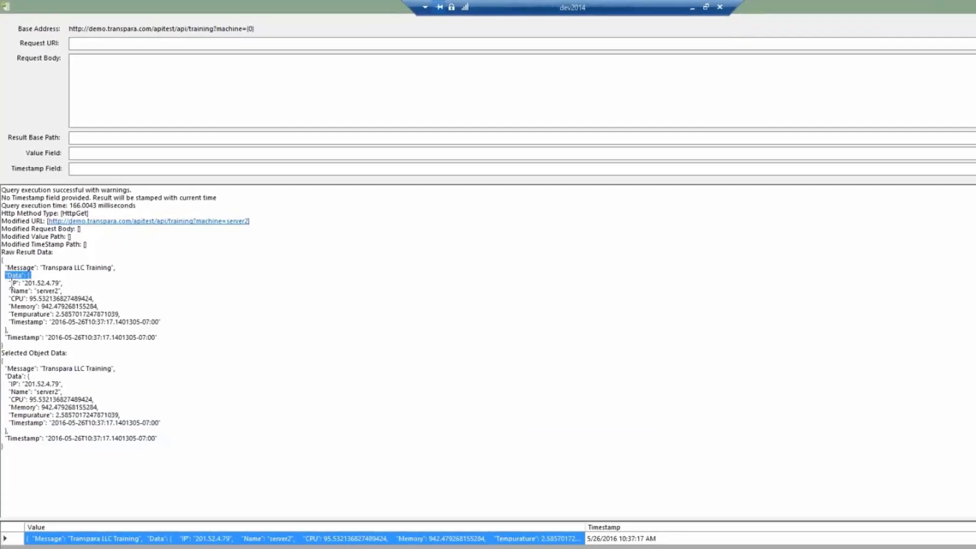
double_click(14, 275)
click(88, 138)
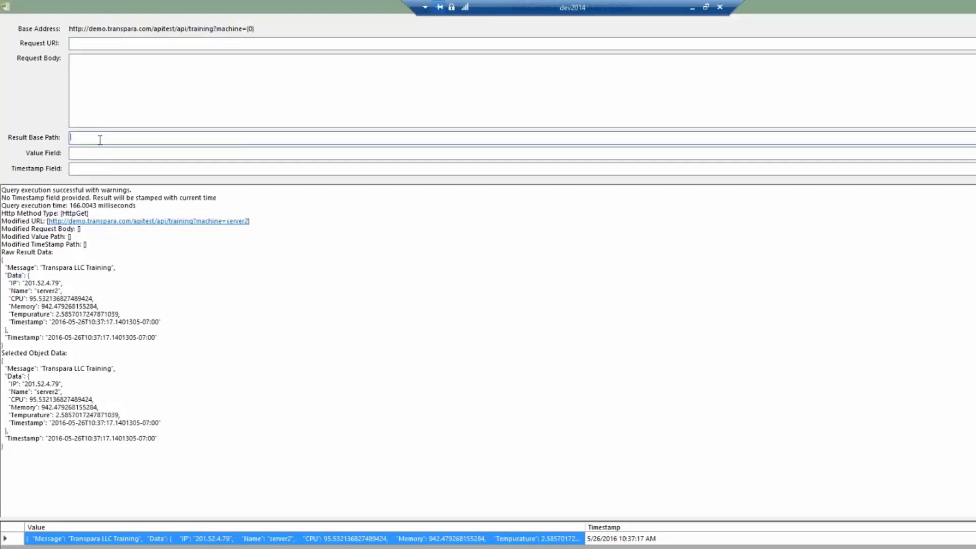
text(Data)
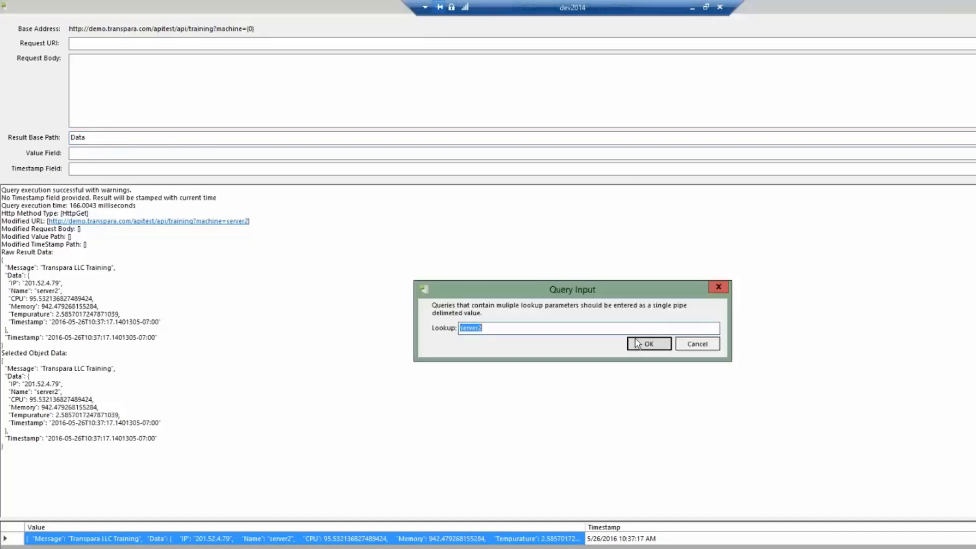
click(641, 343)
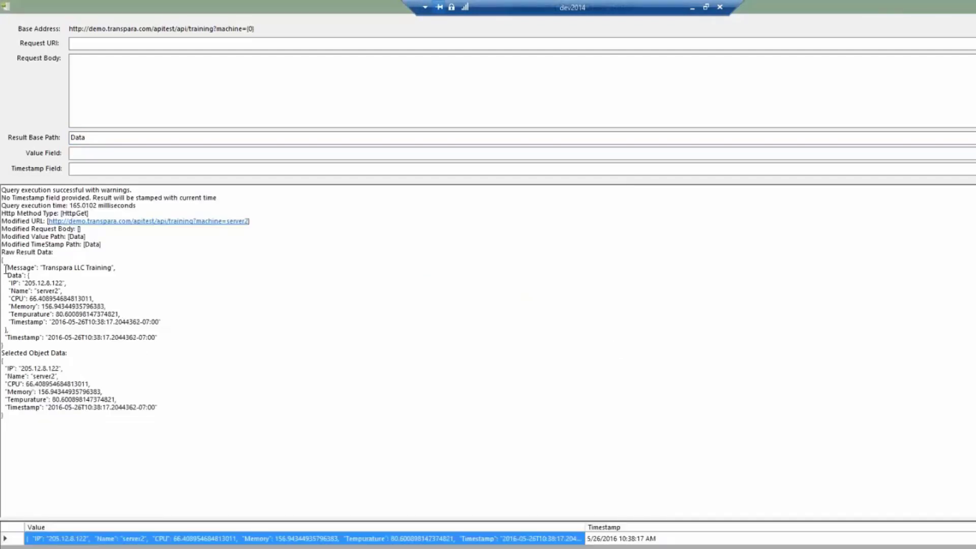
drag(2, 252, 64, 337)
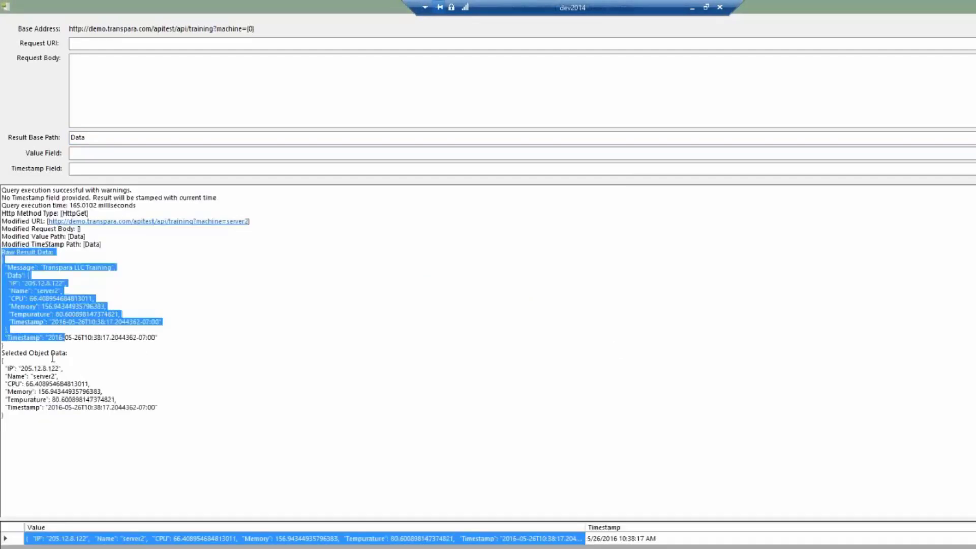
drag(5, 354, 35, 425)
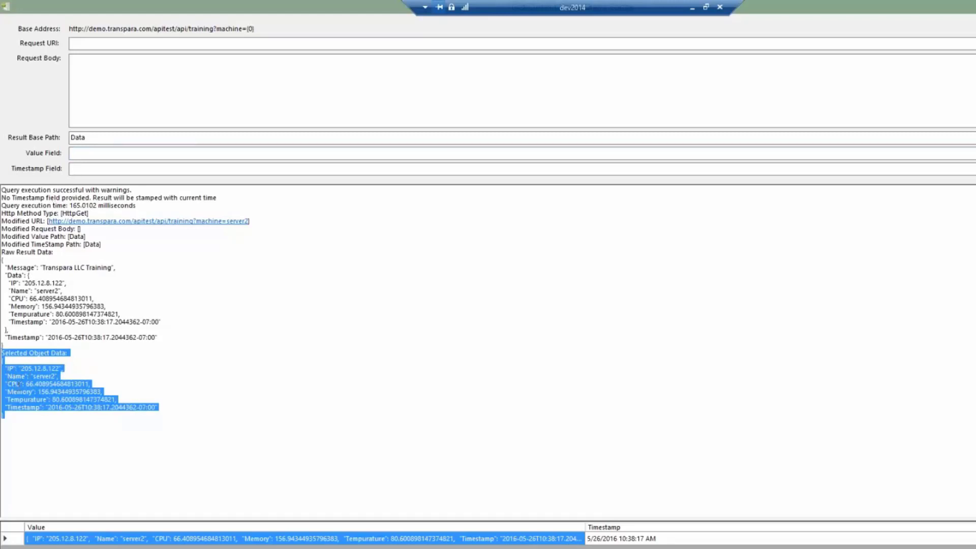
Step: Set the Value Field to .CPU and the Timestamp Field to .Timestamp, and test the query with the lookup server2
click(87, 153)
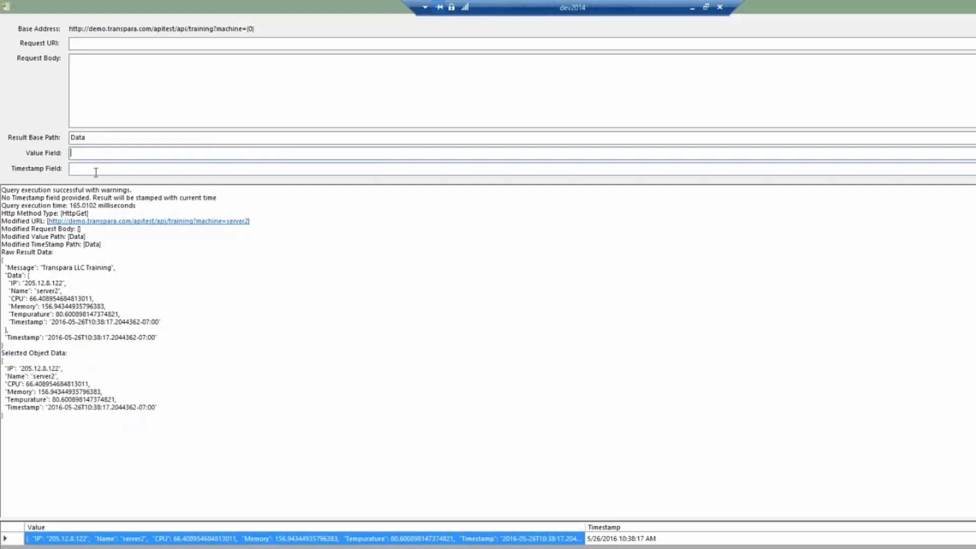
text(.CPU)
double_click(27, 408)
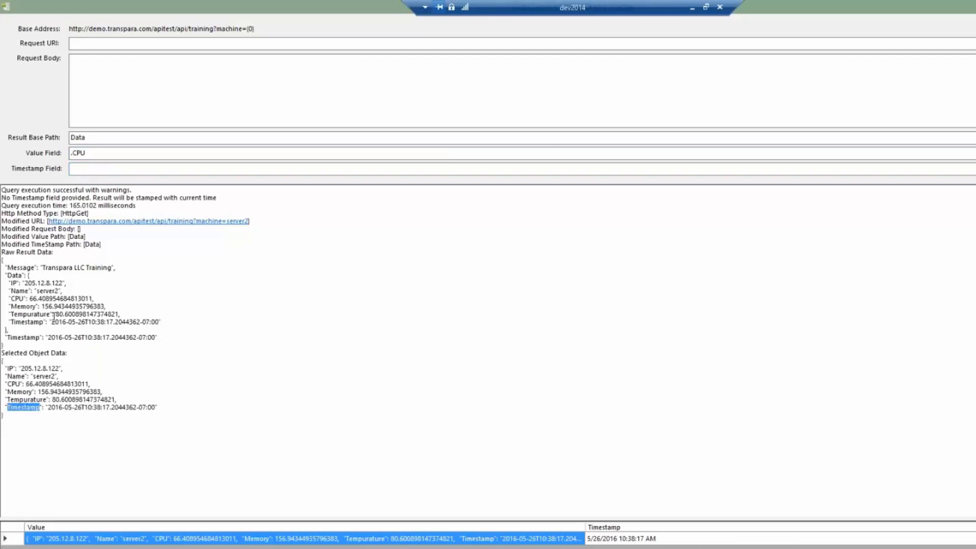
click(100, 168)
text(.Timestamp)
key(F5)
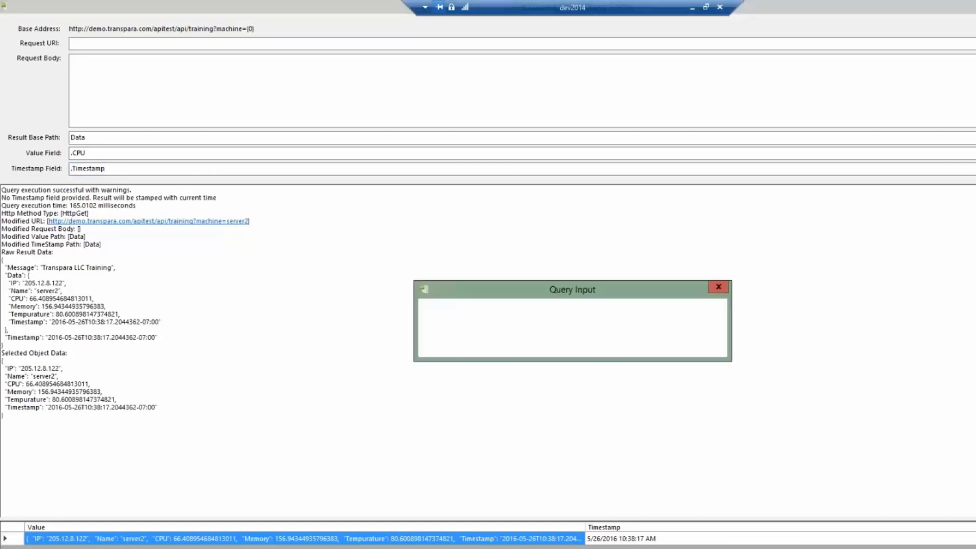
click(658, 344)
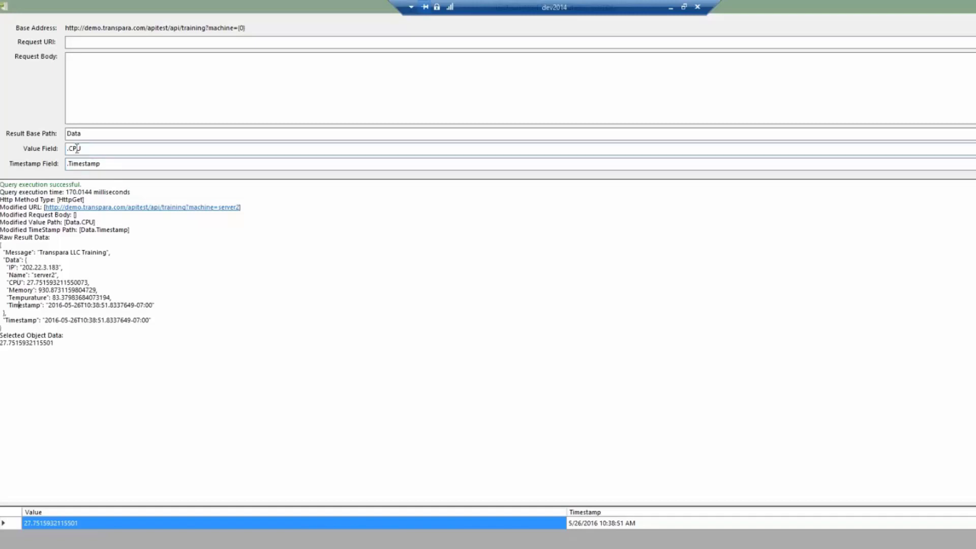
Step: Change the Value Field to the parameter .{1} and test the Current Value query with the lookup server2|CPU
drag(77, 149, 67, 148)
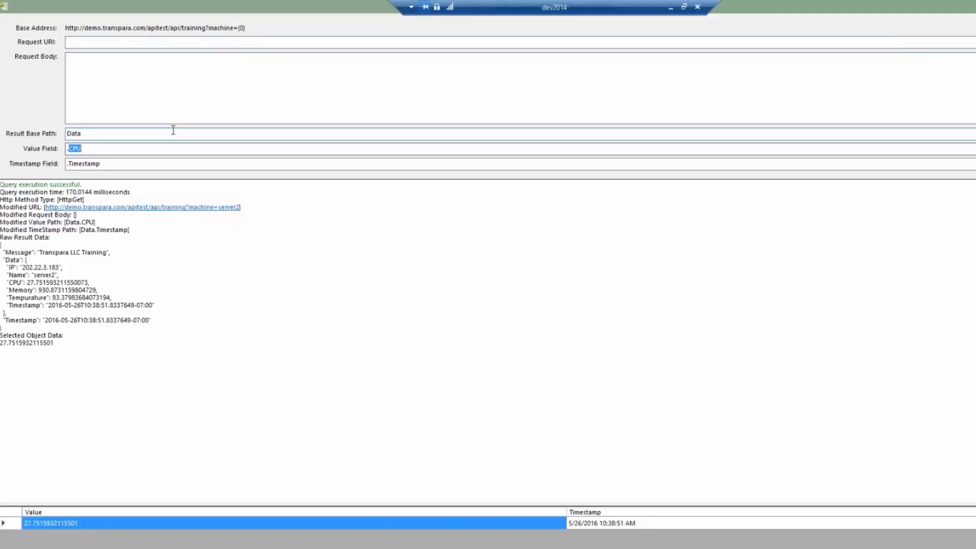
key(BackSpace)
click(874, 548)
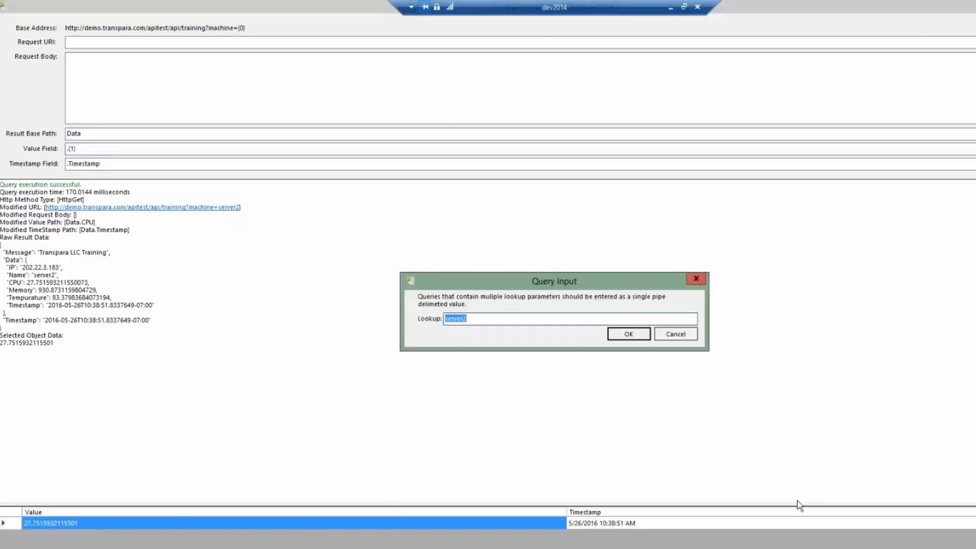
click(492, 320)
text(|CPU)
key(Return)
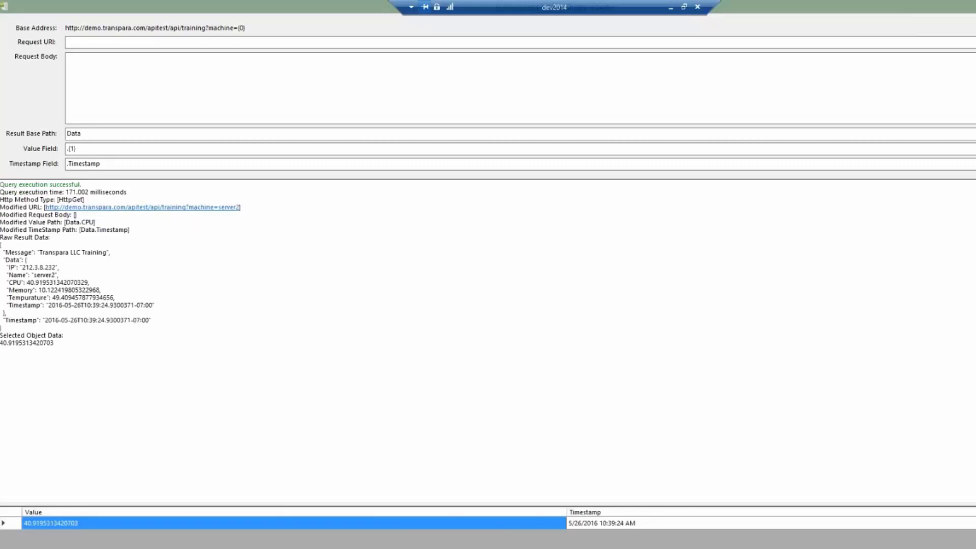
Step: Test the query with the lookup server2|Memory and review the base address, modified URL, raw result and the Data object
key(F5)
drag(468, 320, 505, 317)
text(Memory)
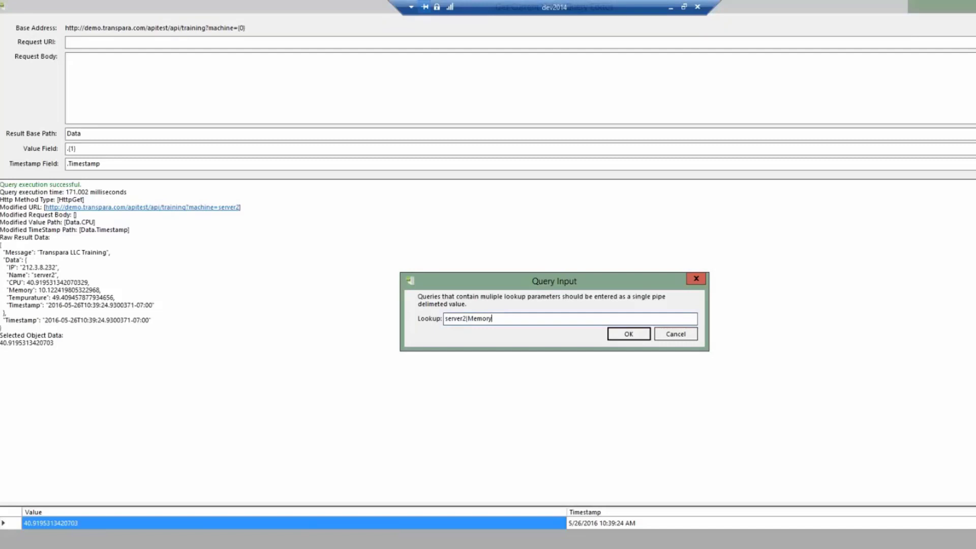
key(Return)
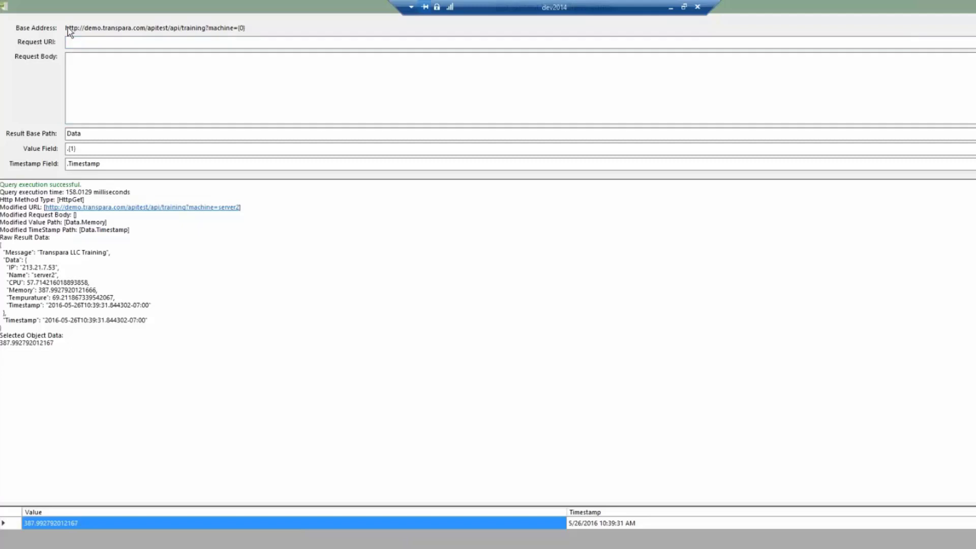
click(88, 40)
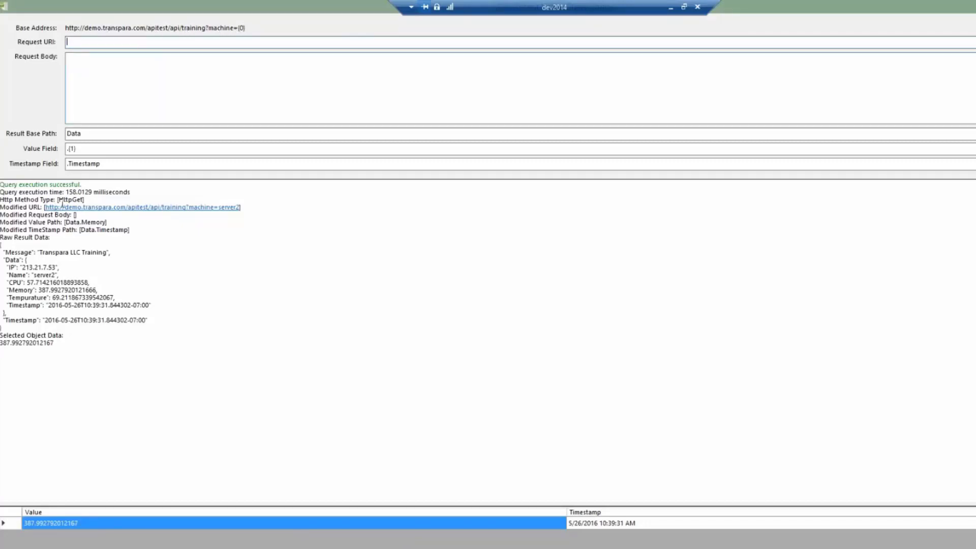
drag(47, 206, 239, 203)
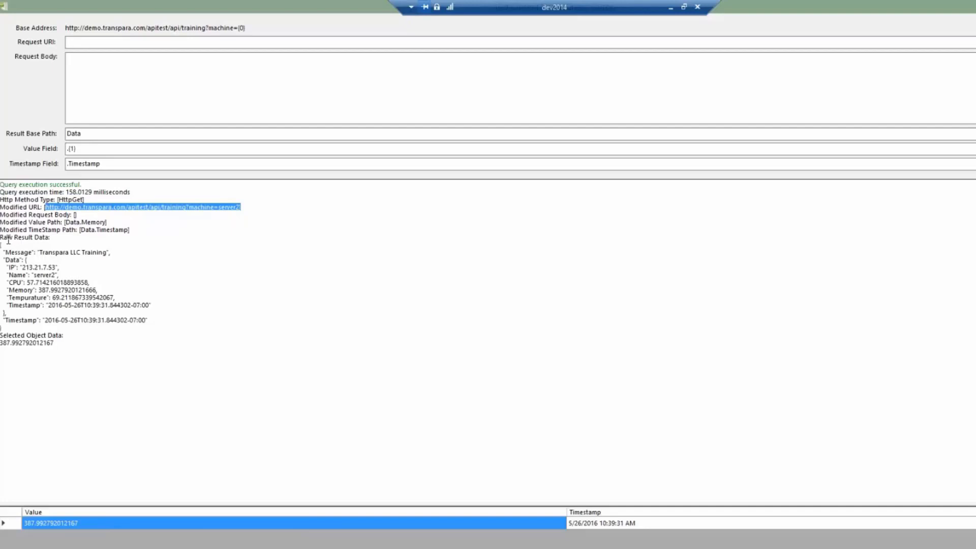
drag(2, 237, 75, 312)
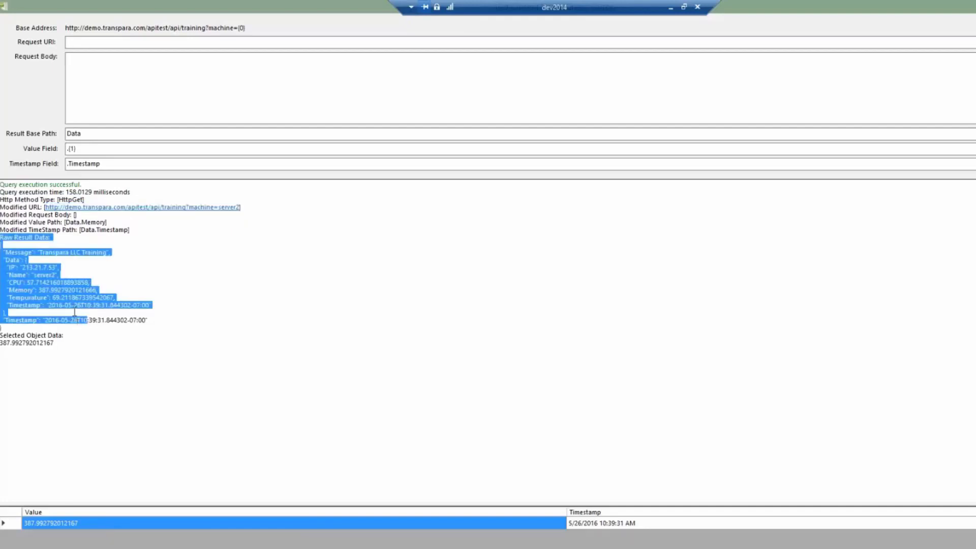
drag(3, 243, 14, 250)
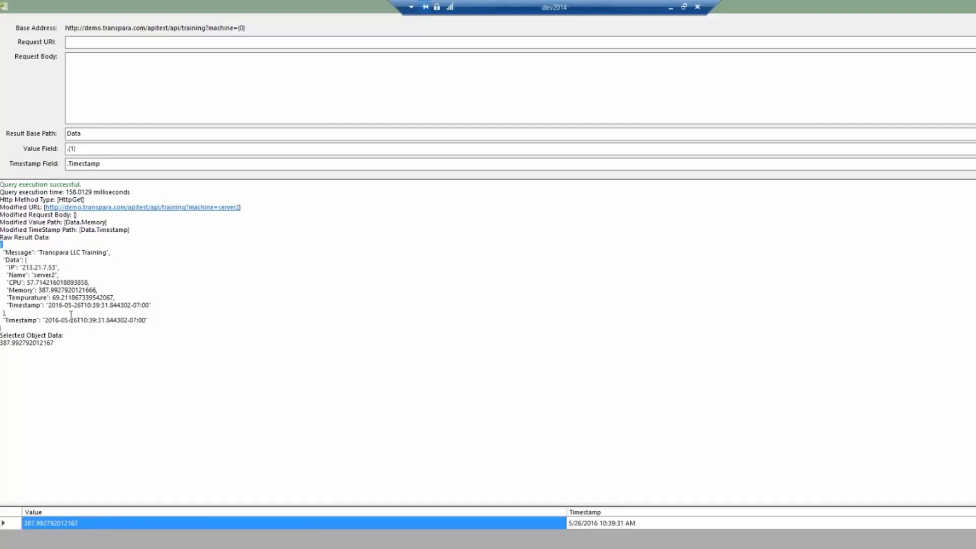
drag(6, 260, 162, 305)
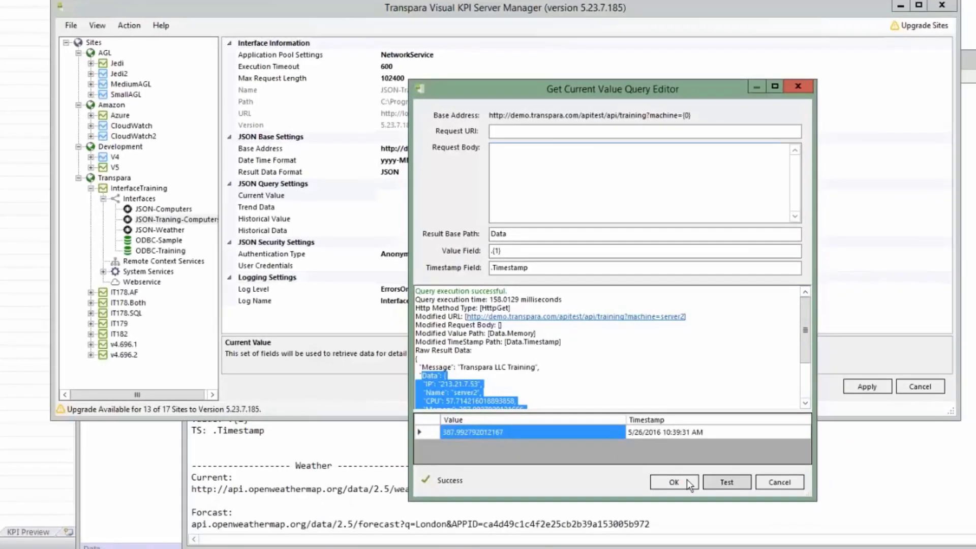
Step: Accept the Current Value query, reopen its editor to check the entered fields and accept it again
click(674, 482)
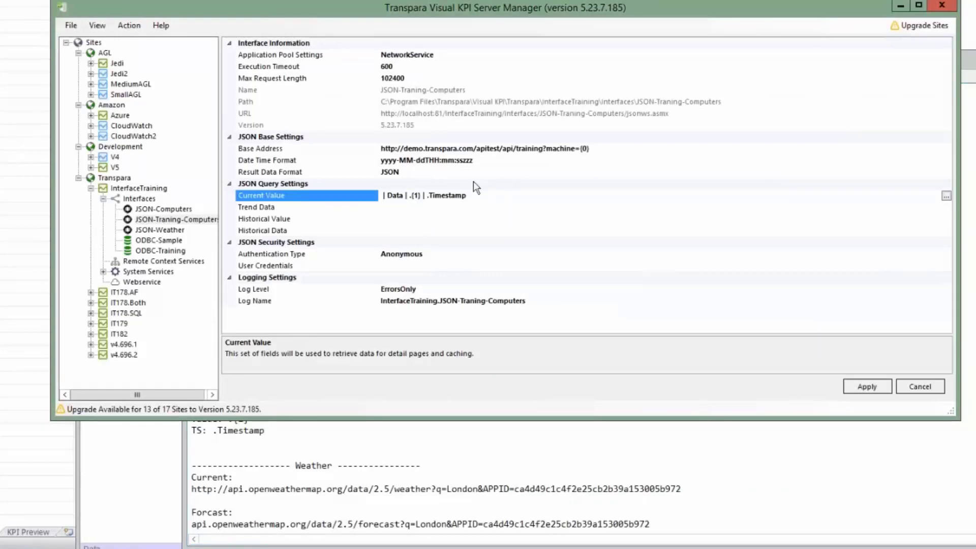
click(945, 195)
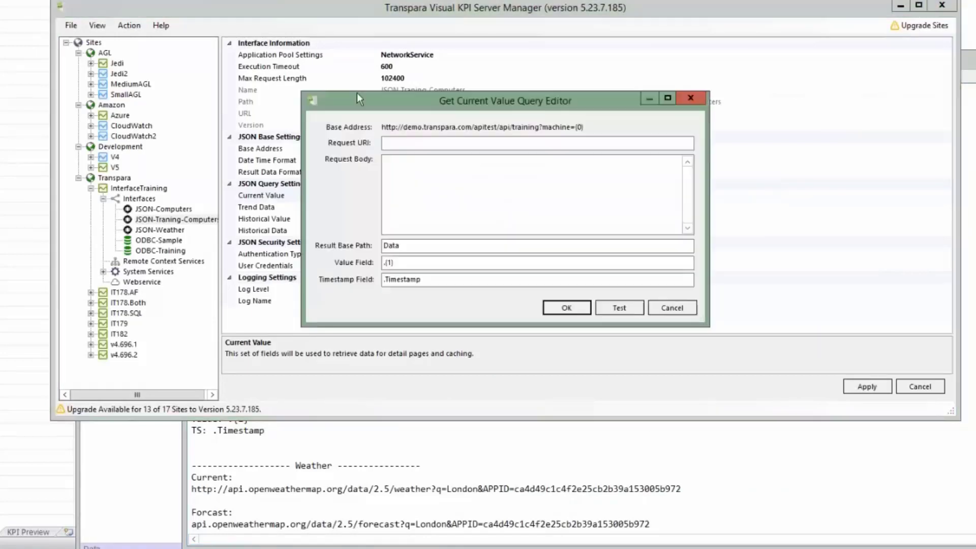
click(565, 309)
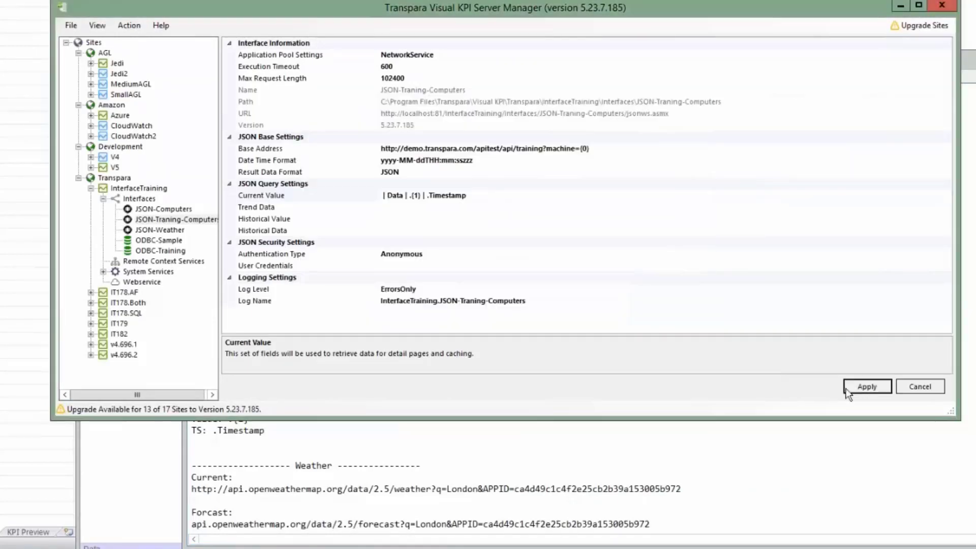
Step: Apply the interface settings and copy the full Trend example URL from InterfaceTraining.txt in Notepad
click(851, 387)
click(507, 445)
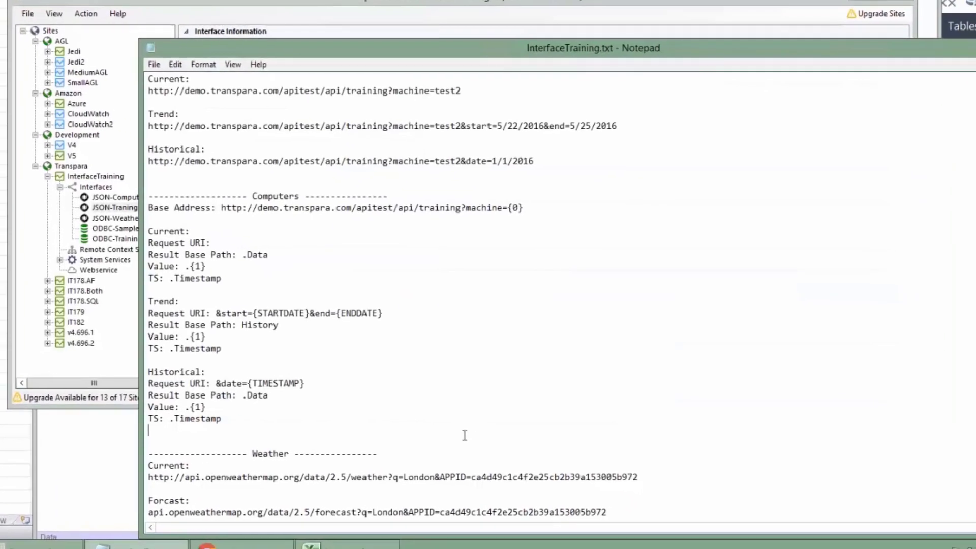
scroll(423, 372, down, 4)
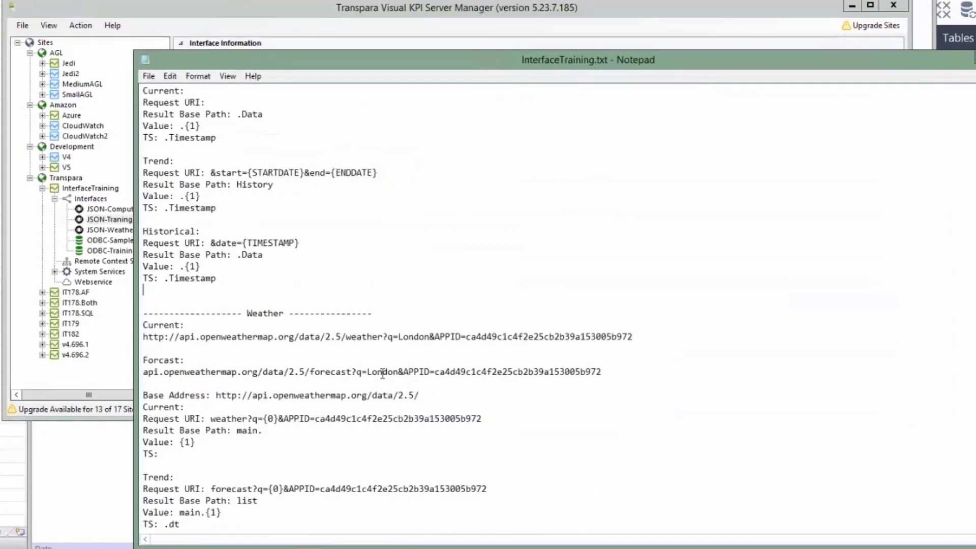
scroll(386, 371, up, 4)
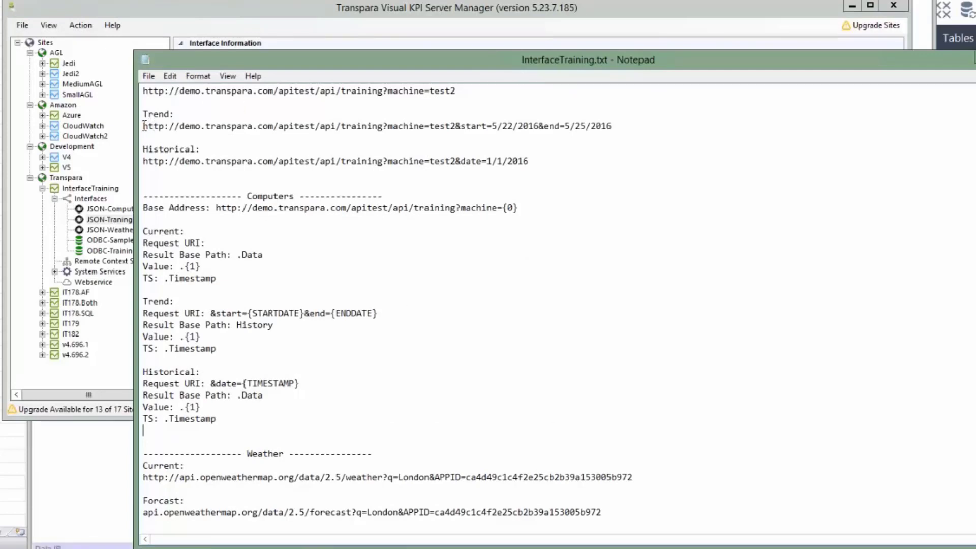
drag(144, 126, 612, 127)
key(ctrl+c)
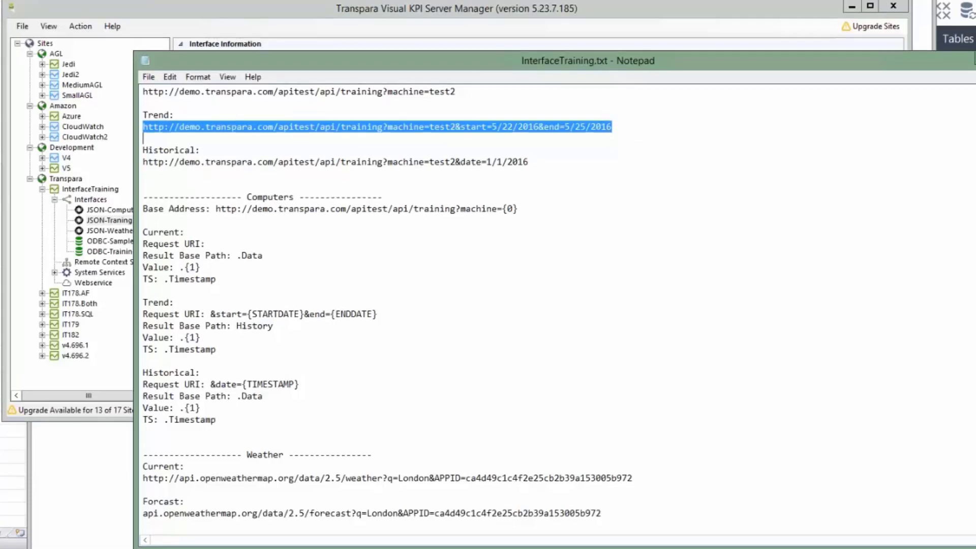
Step: Switch to the browser and load the copied trend URL for machine test2 from 5/22/2016 to 5/25/2016
key(alt+Tab)
click(450, 5)
key(ctrl+v)
key(Return)
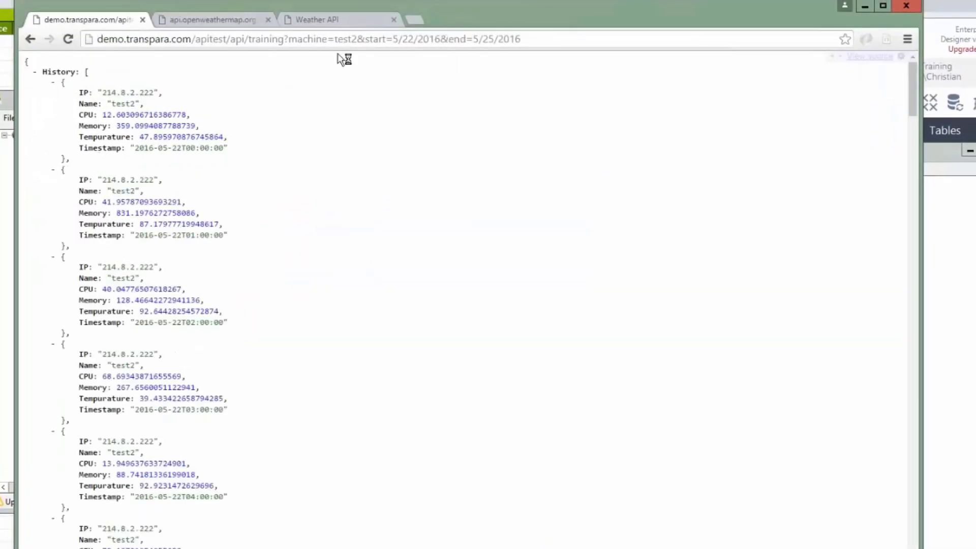
Step: Copy the &start=5/22/2016&end=5/25/2016 part of the URL into the Request URI of the interface's Trend Data query in Visual KPI Server Manager
drag(334, 40, 500, 44)
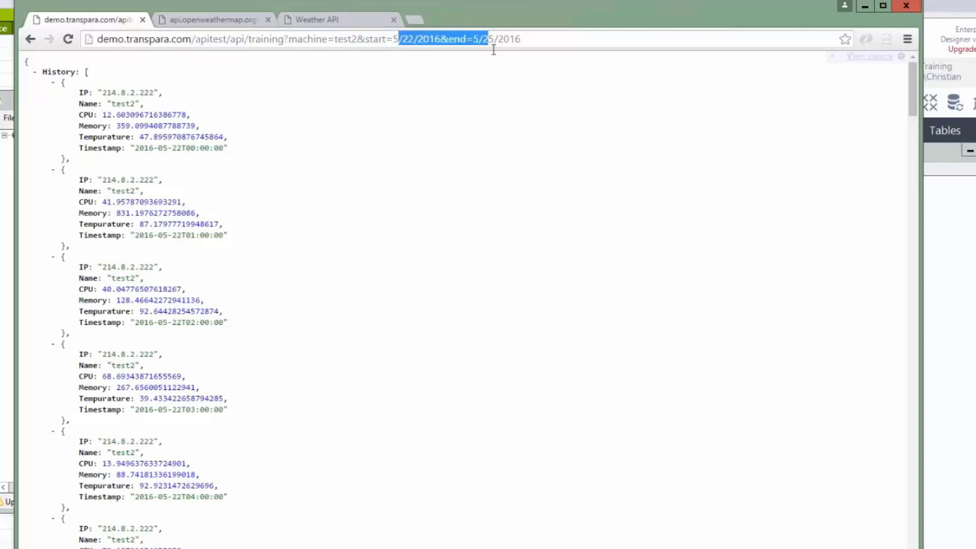
click(353, 41)
key(shift+Home)
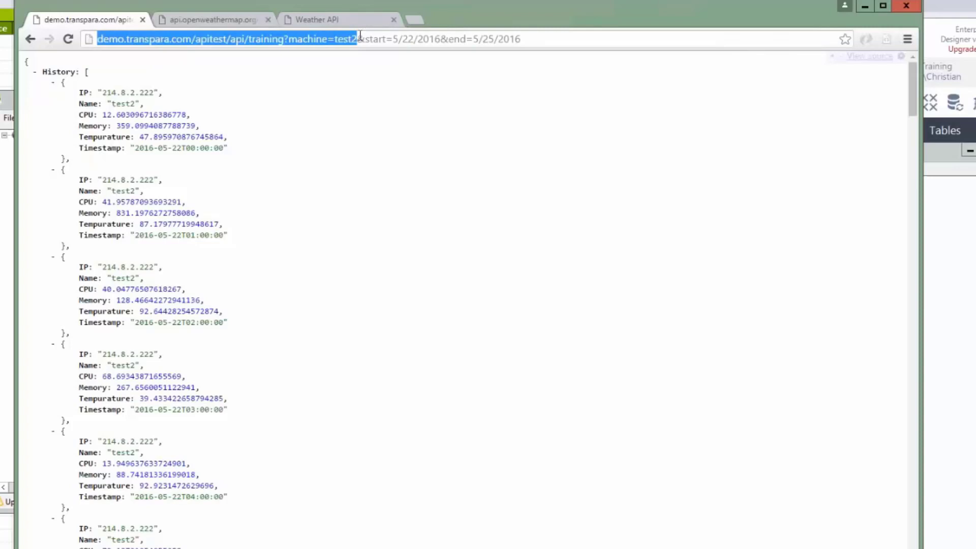
key(shift+End)
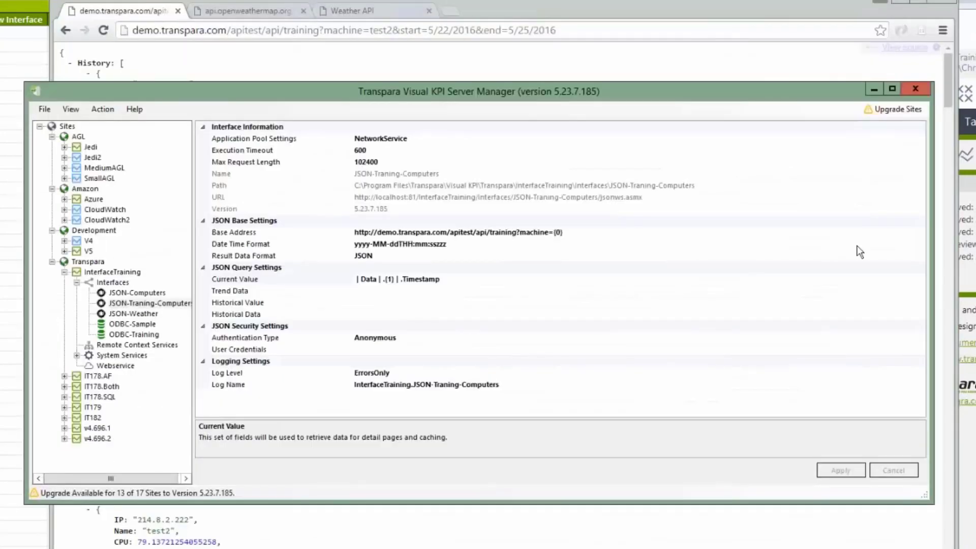
click(833, 290)
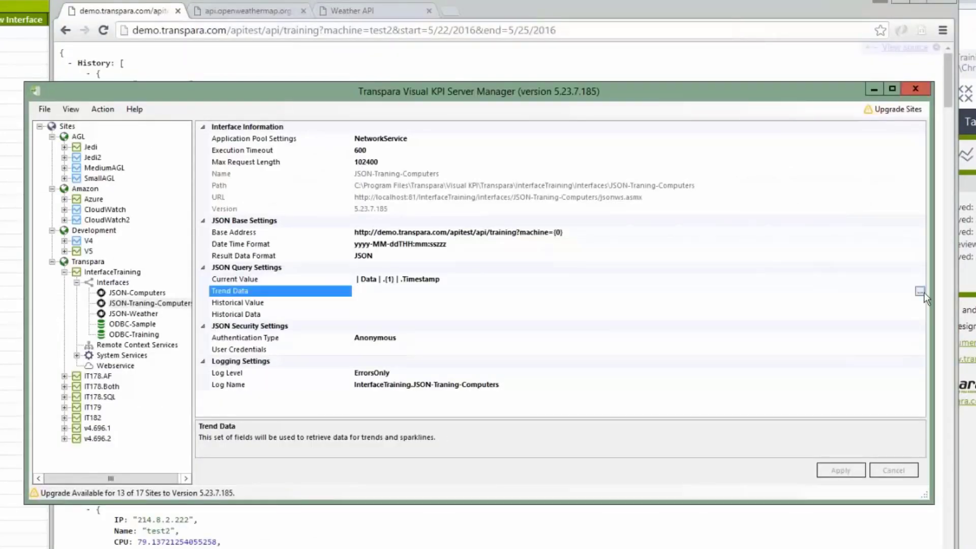
click(921, 292)
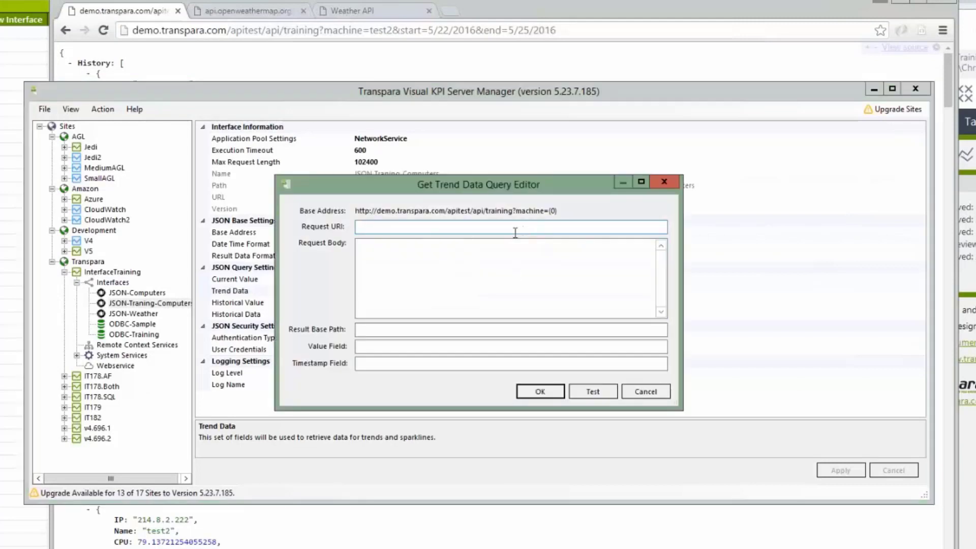
click(482, 229)
key(ctrl+v)
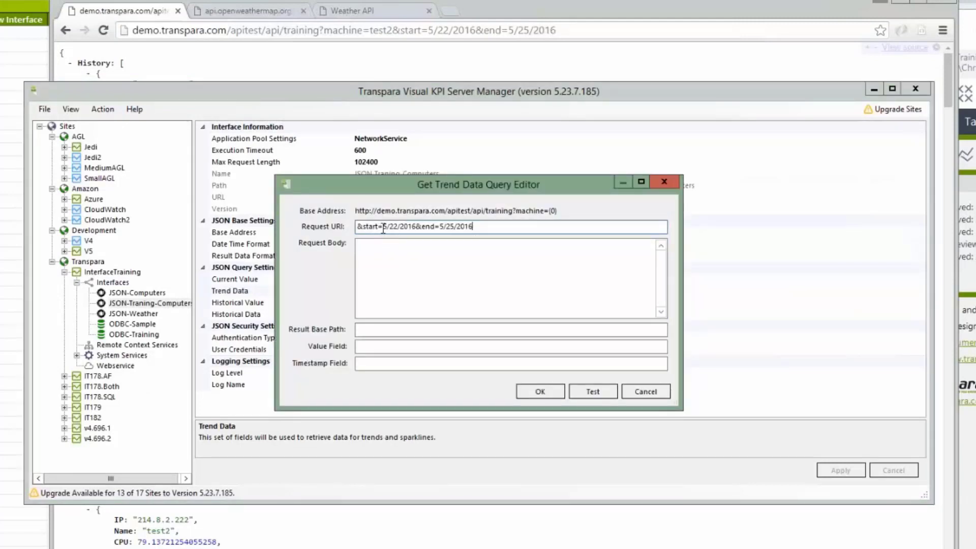
Step: Replace the start date in the Request URI with the {STARTDATE} parameter
key(shift+Right)
key(shift+Right)
key(shift+Right)
key(shift+Right)
key(shift+Right)
key(shift+Right)
key(shift+Right)
key(shift+Right)
key(shift+Right)
text({STARTDATE)
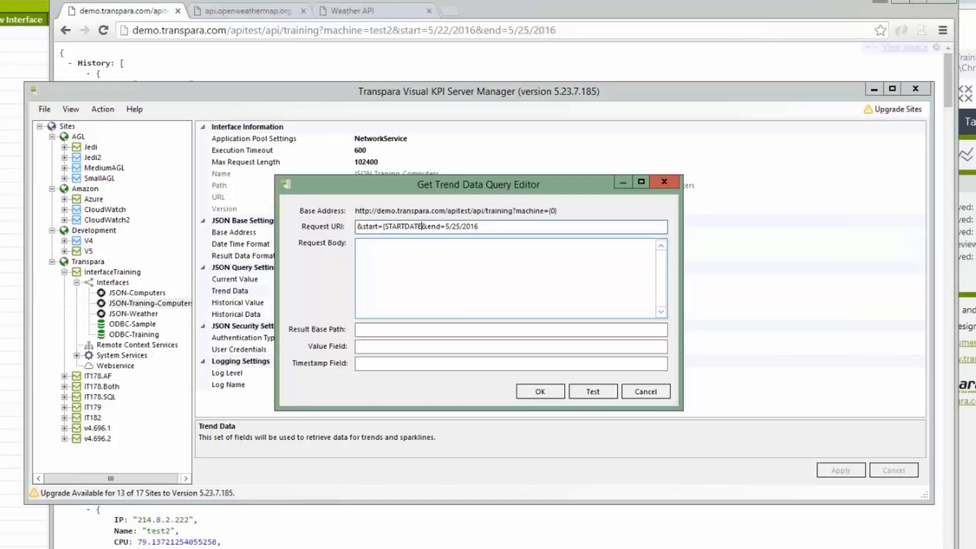
text(})
Step: Replace the end date in the Request URI with the {ENDDATE} parameter
key(End)
key(shift+Left)
key(shift+Left)
key(shift+Left)
key(shift+Left)
key(shift+Left)
key(shift+Left)
key(shift+Left)
key(shift+Left)
key(shift+Left)
text({ENDDATE)
Step: Test the Trend Data query with the lookup Server2|CPU from 5/18/2016 to 5/25/2016
click(574, 390)
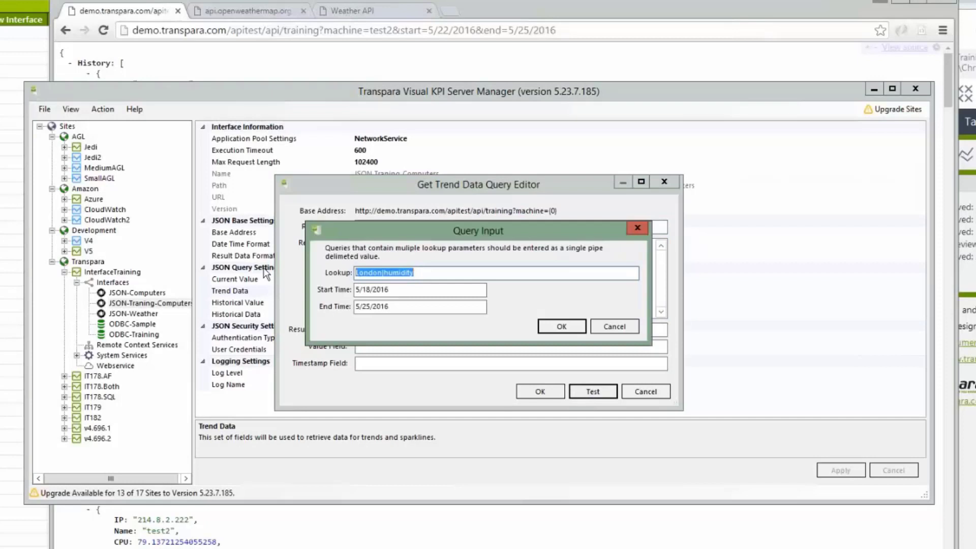
text(Server2)
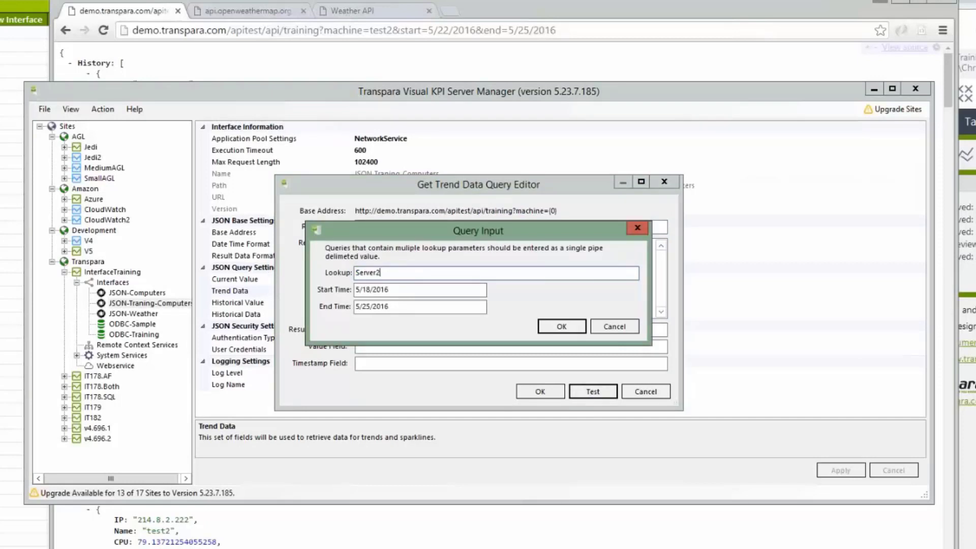
text(|CPU)
click(552, 324)
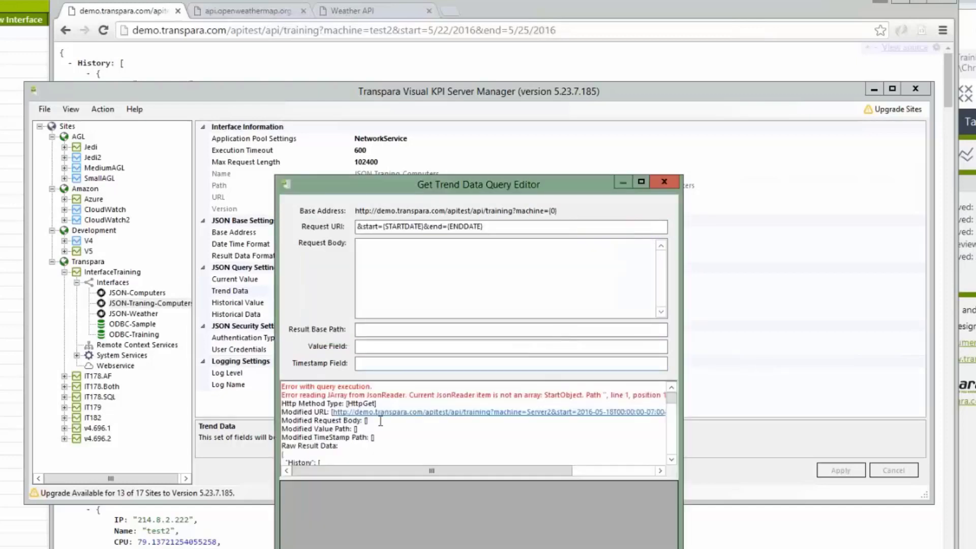
Step: Review the trend test's modified URL and raw result data alongside the browser's JSON and the Notepad notes
click(668, 411)
click(669, 412)
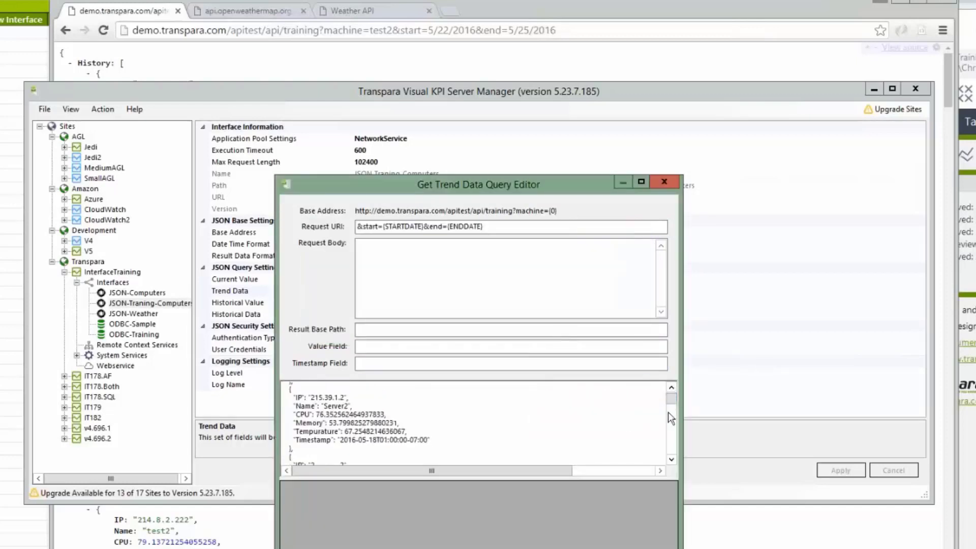
click(669, 411)
drag(670, 397, 671, 393)
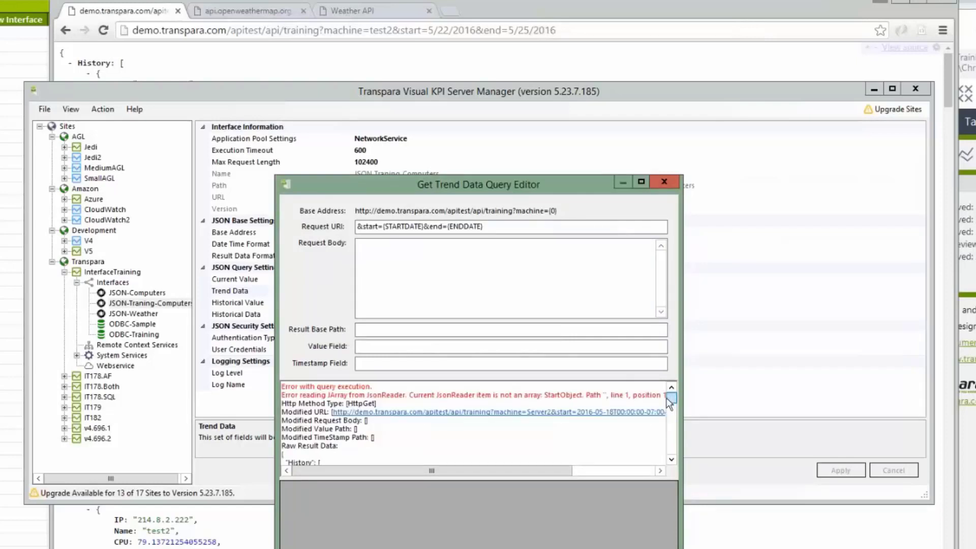
click(671, 459)
click(671, 458)
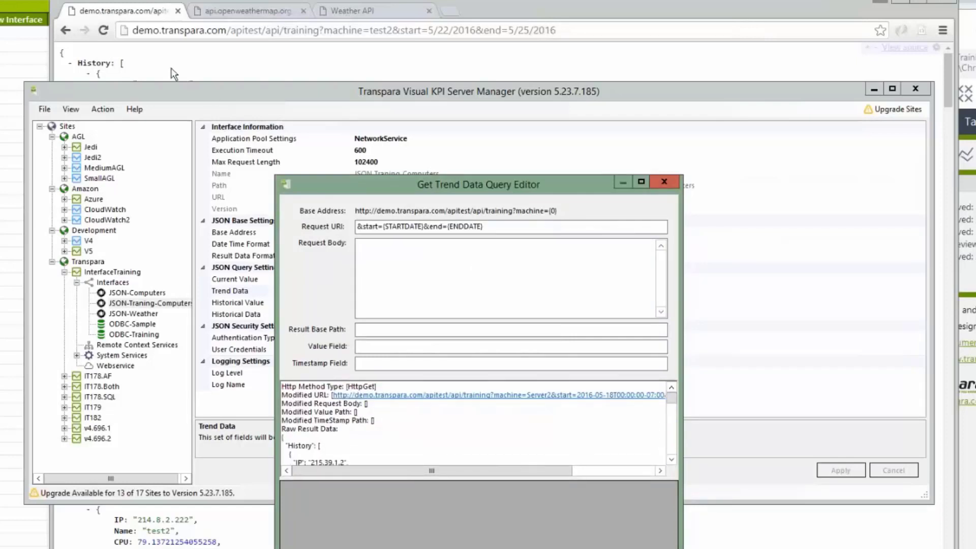
drag(520, 6, 659, 0)
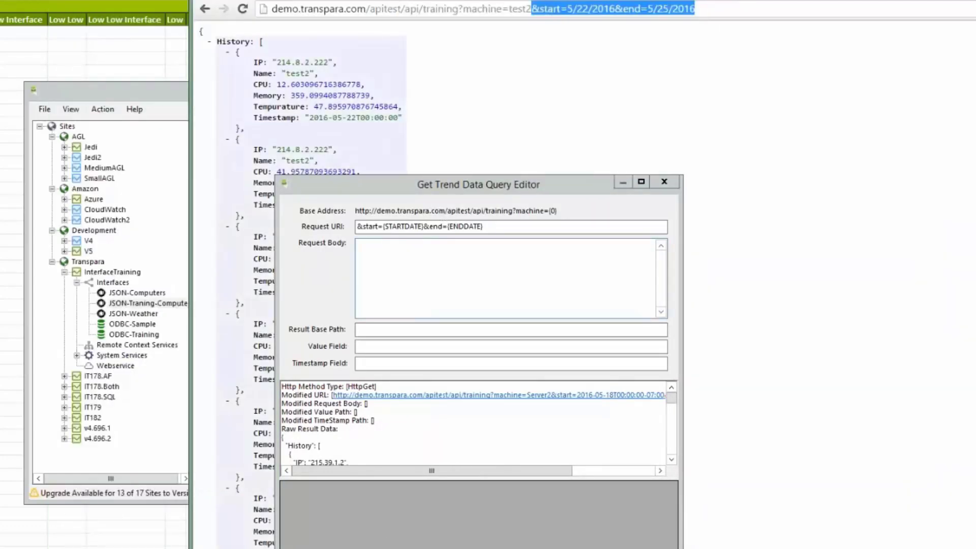
click(252, 548)
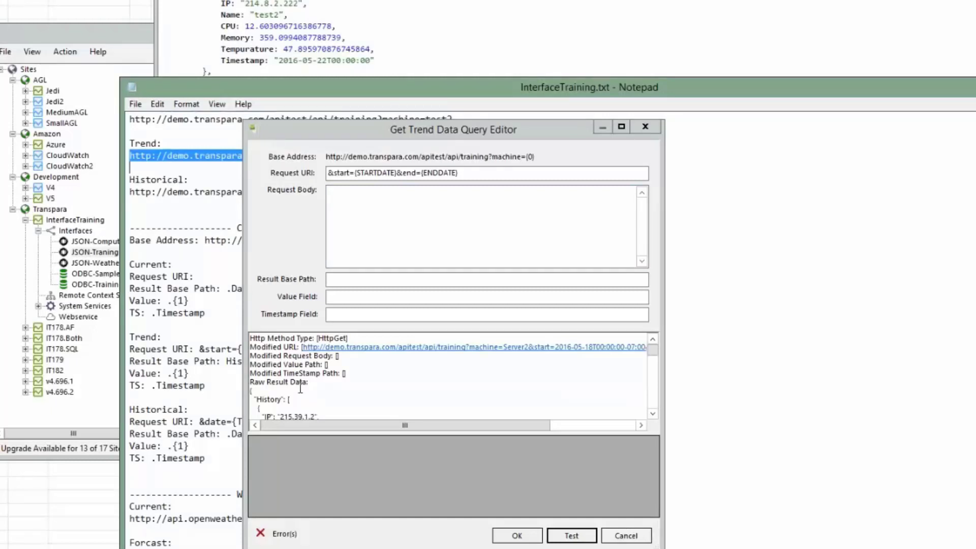
drag(408, 130, 556, 133)
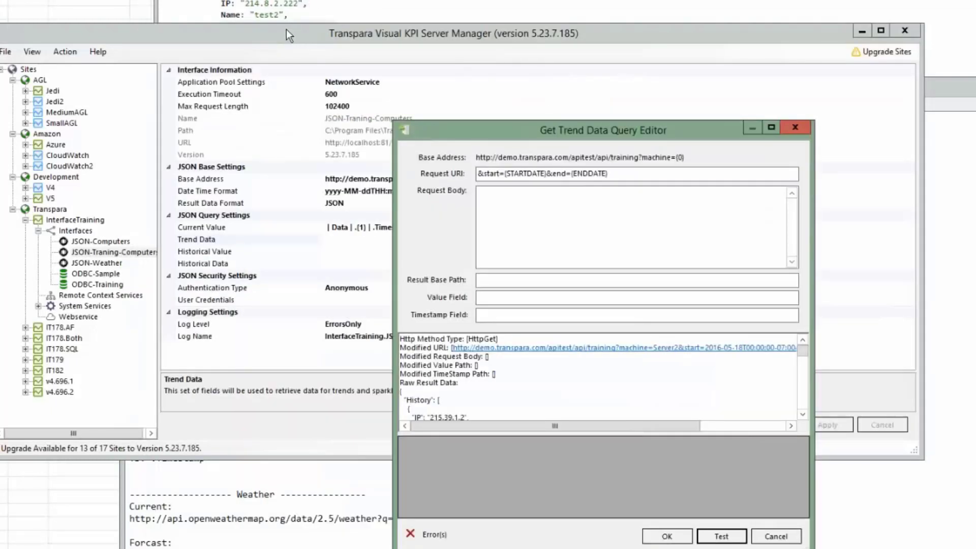
Step: Set the Result Base Path to History and compare it with the History array in the browser and the notes
click(429, 399)
click(486, 280)
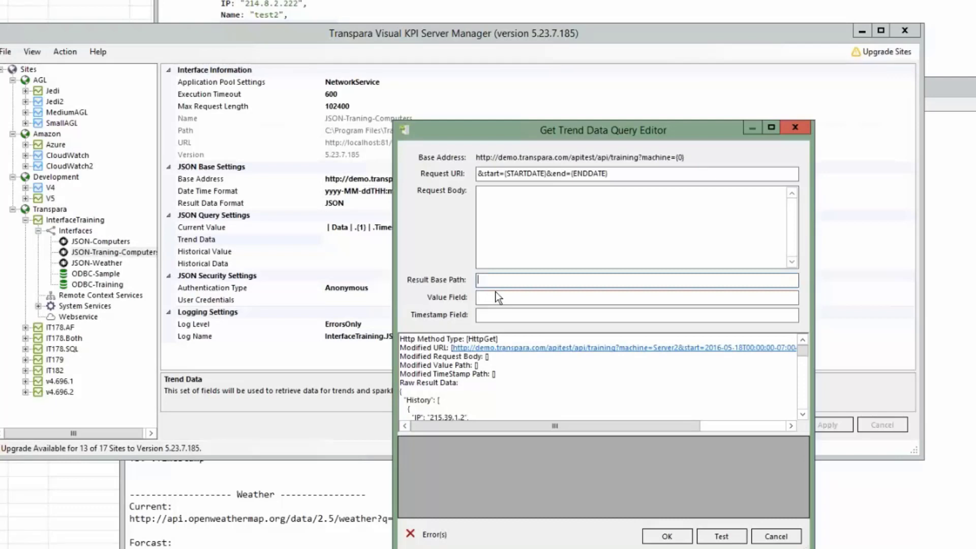
text(History)
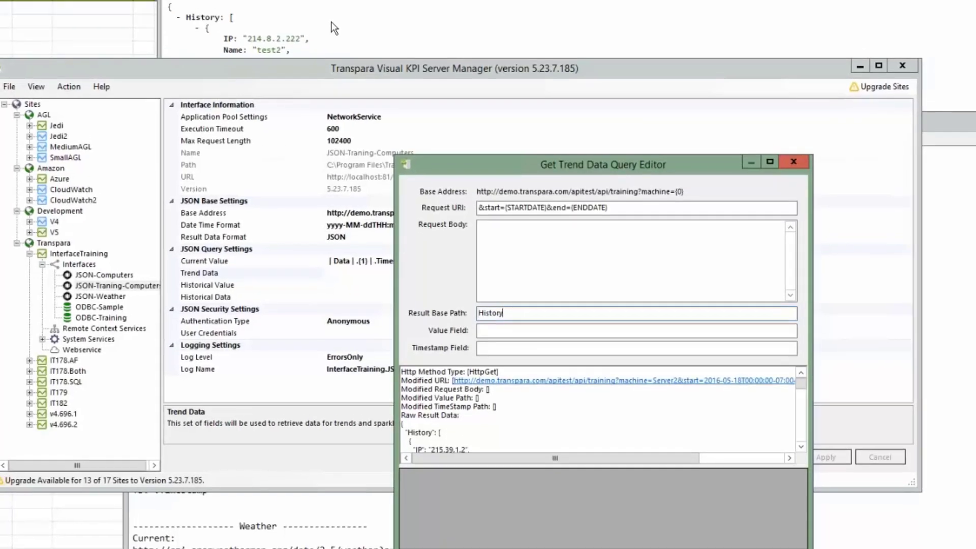
click(331, 14)
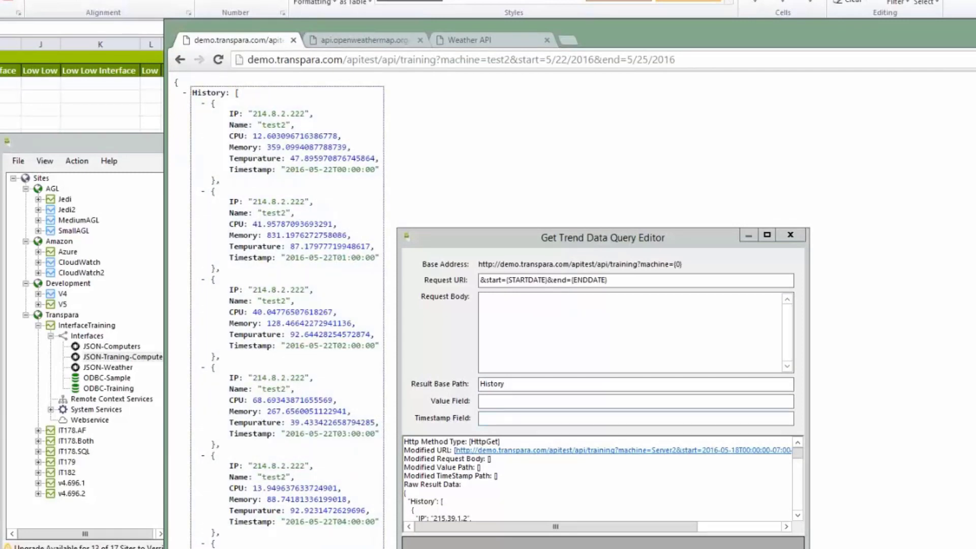
double_click(491, 384)
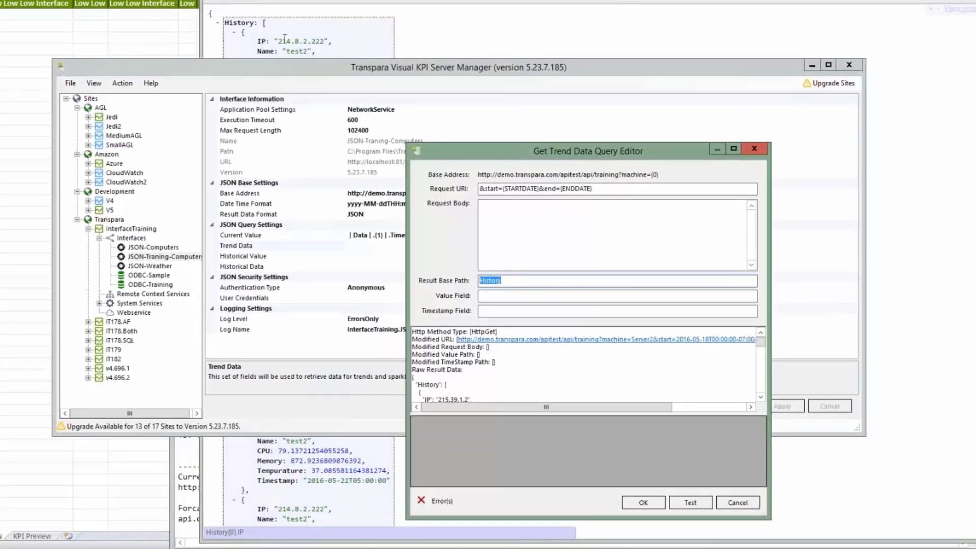
click(328, 46)
click(185, 477)
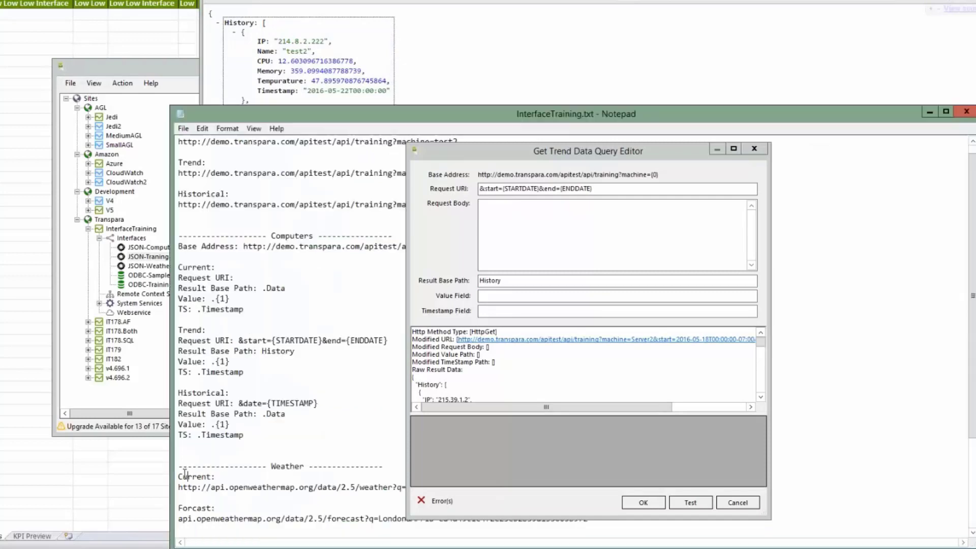
click(496, 306)
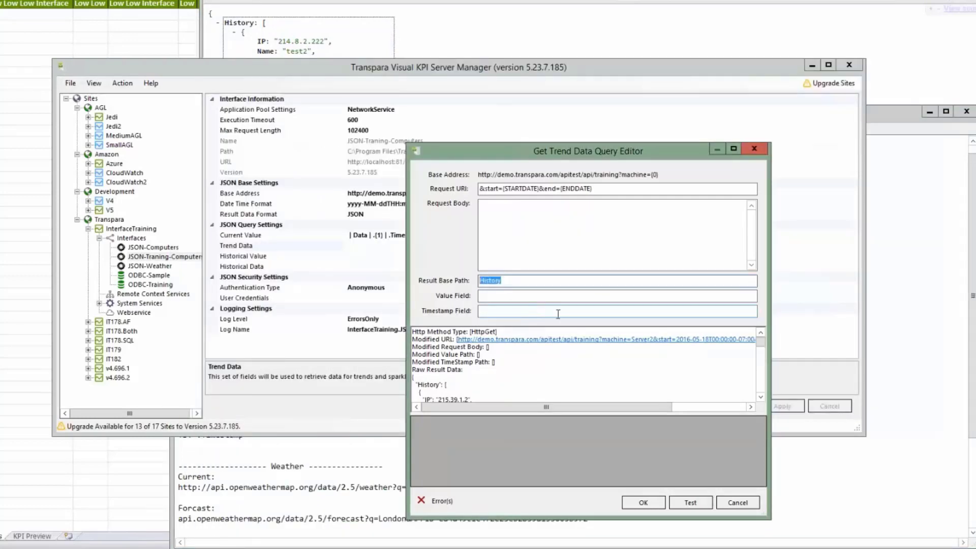
Step: Set the trend query's Value Field to .CPU and its Timestamp Field to .Timestamp
key(Tab)
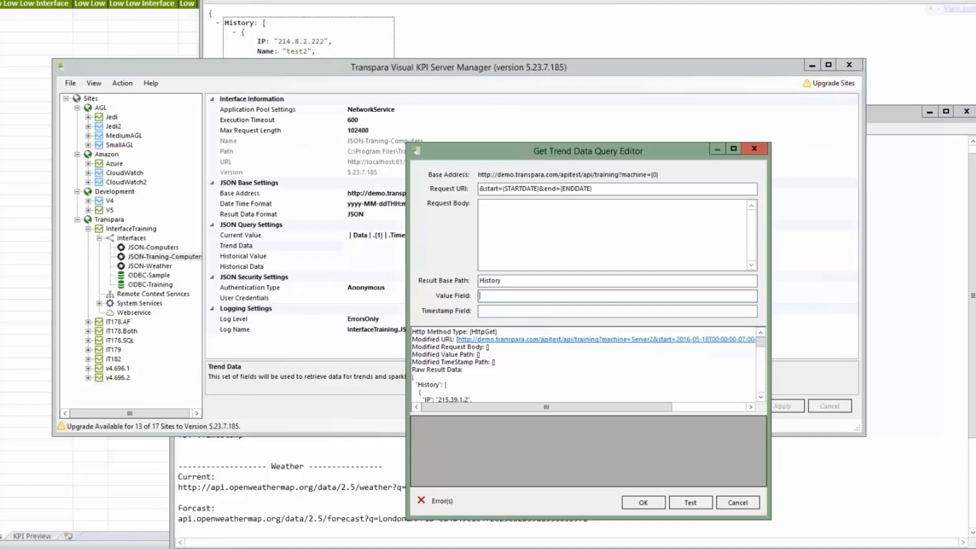
text(.SP)
key(BackSpace)
key(BackSpace)
text(CPU.Timestamp)
Step: Test the Trend Data query with only Server2 as the lookup, removing the |CPU parameter
click(690, 502)
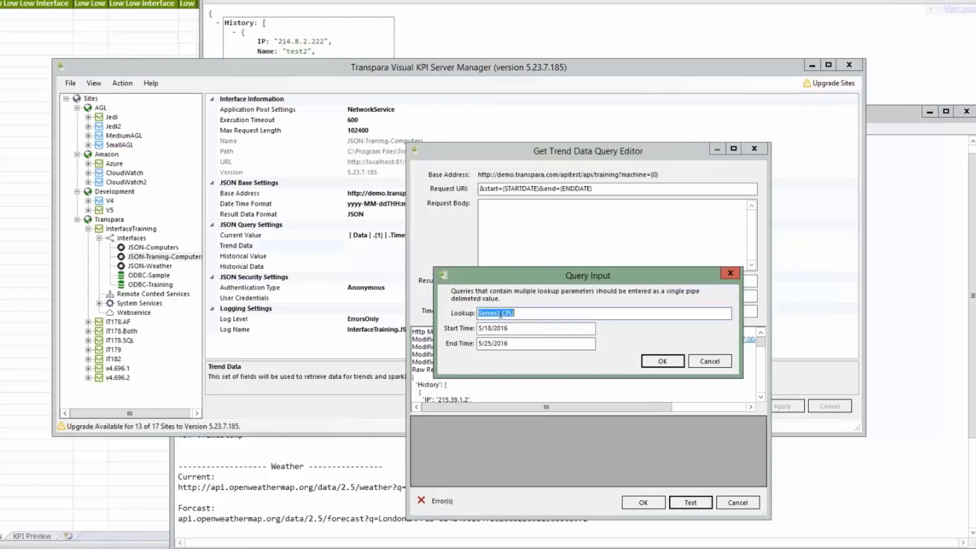
click(527, 313)
key(BackSpace)
key(BackSpace)
key(BackSpace)
key(BackSpace)
key(Return)
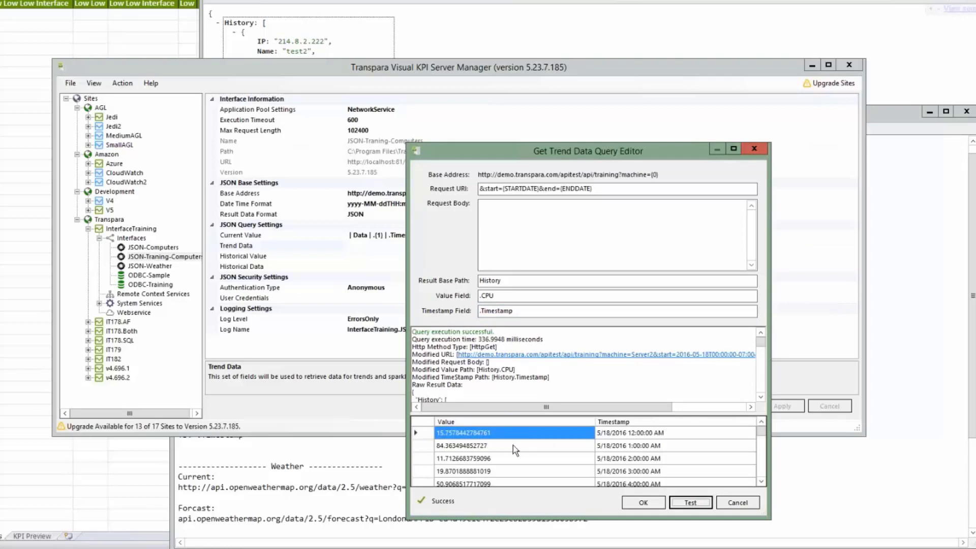
Step: Change the Value Field to the parameter .{1} and test the trend query with the lookup Server2|Temperaturs
double_click(486, 297)
text(.[1)
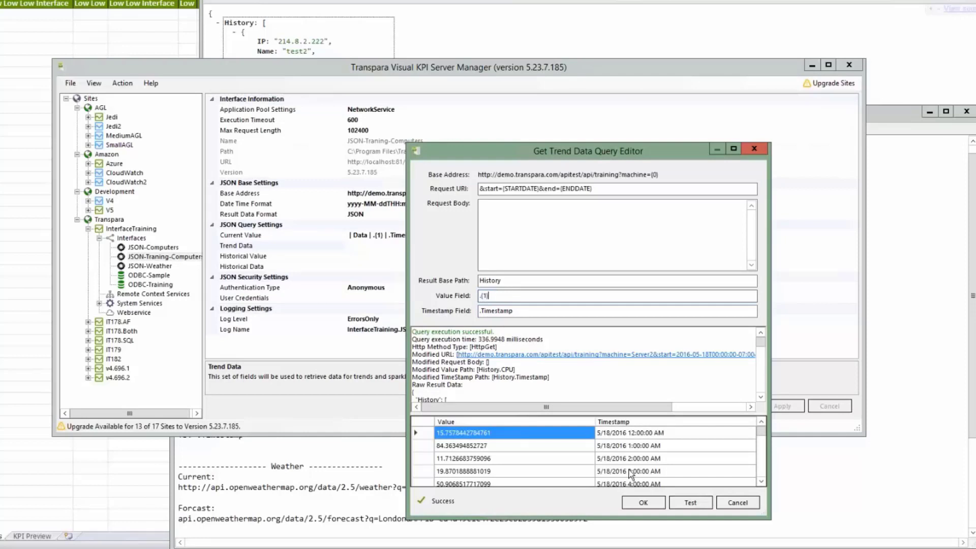
click(690, 502)
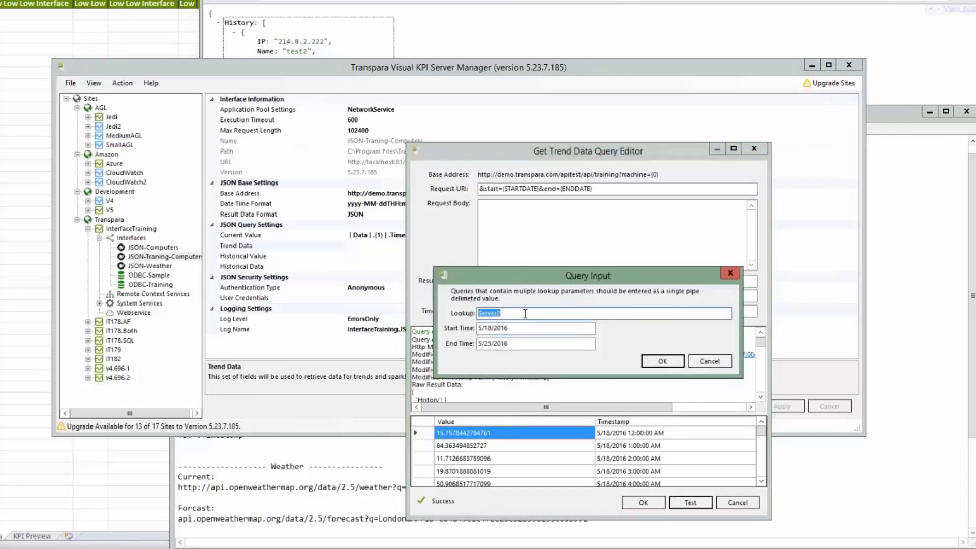
click(525, 313)
text(|Temperaturs)
key(Return)
Step: Retest the trend query with the lookup Server2|Temperature and check the property's spelling in the browser's JSON
click(690, 502)
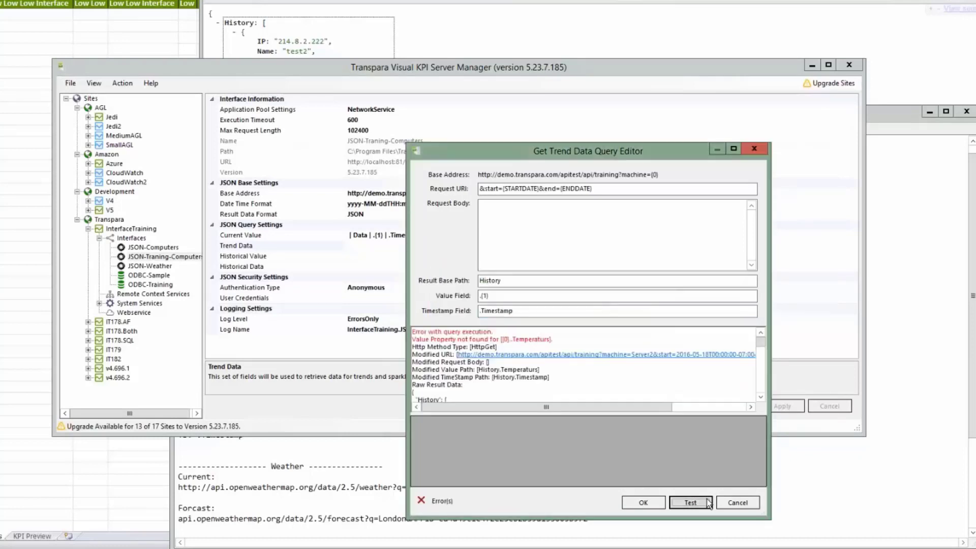
click(556, 312)
key(Return)
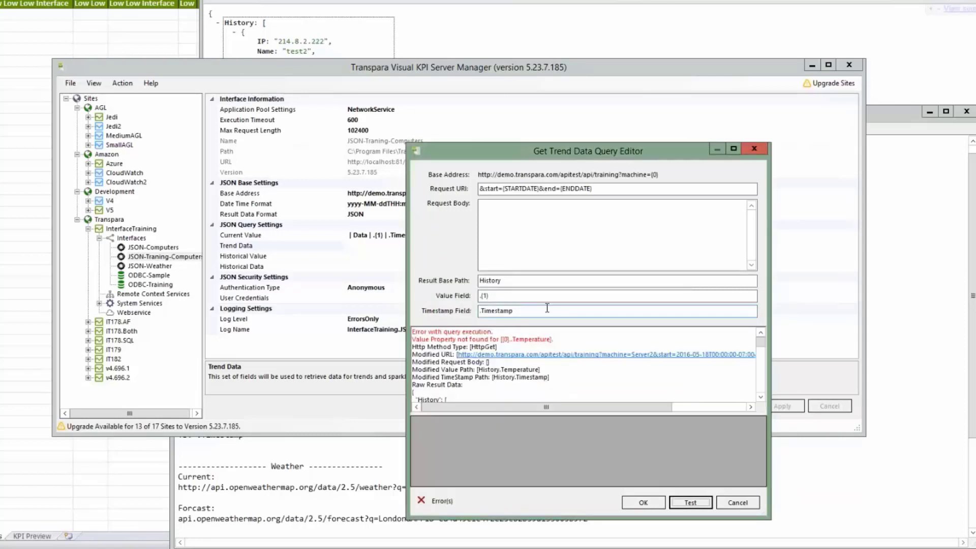
click(428, 28)
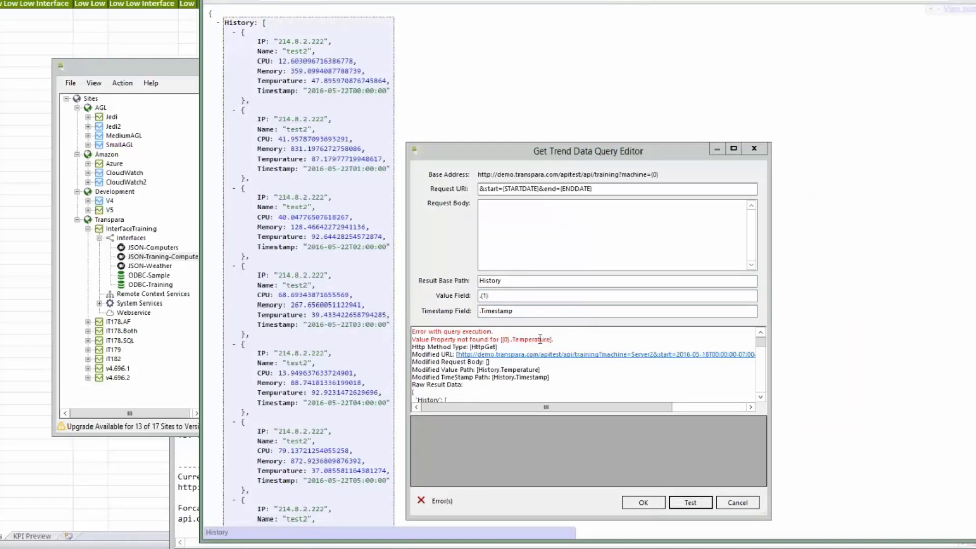
Step: Retest the trend query with the lookup Server2|Tempurature, then accept the query and apply the interface settings
click(690, 503)
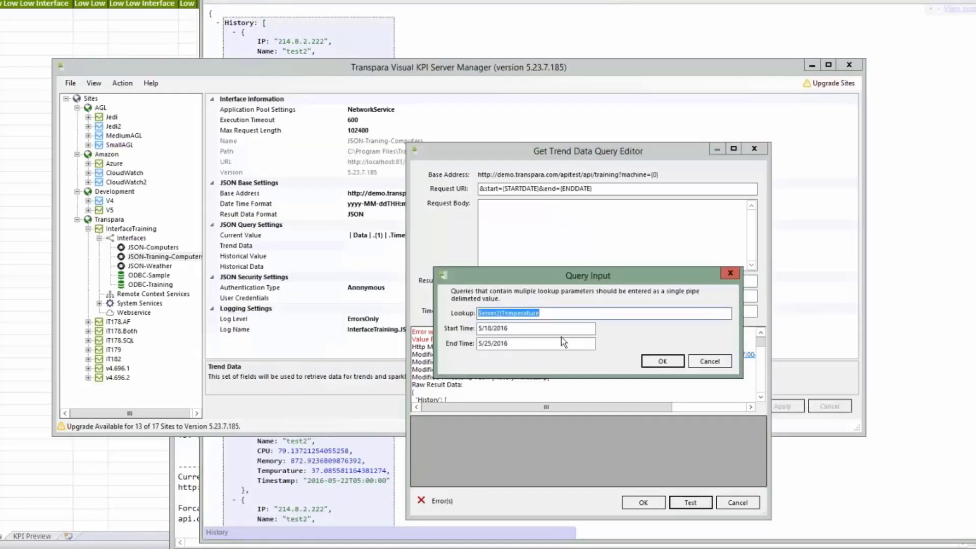
click(515, 316)
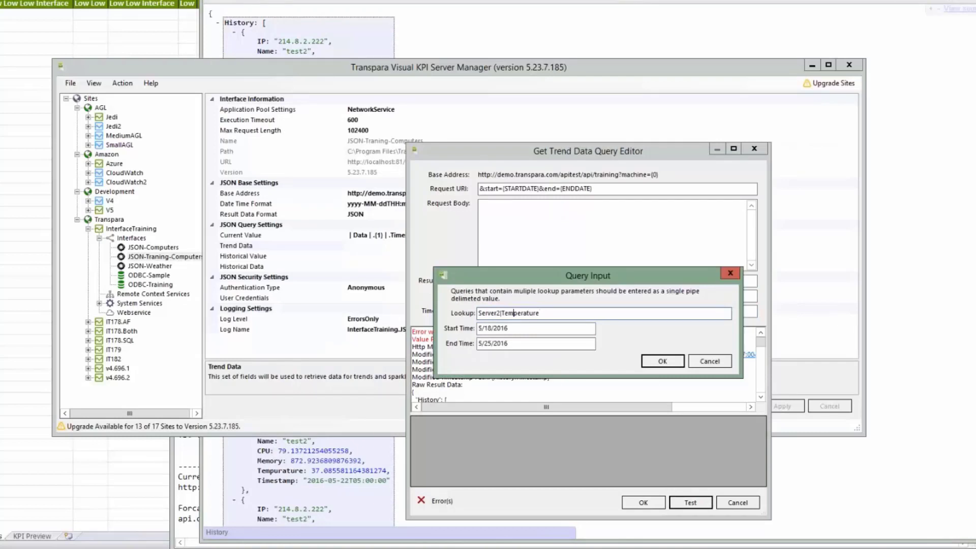
key(Return)
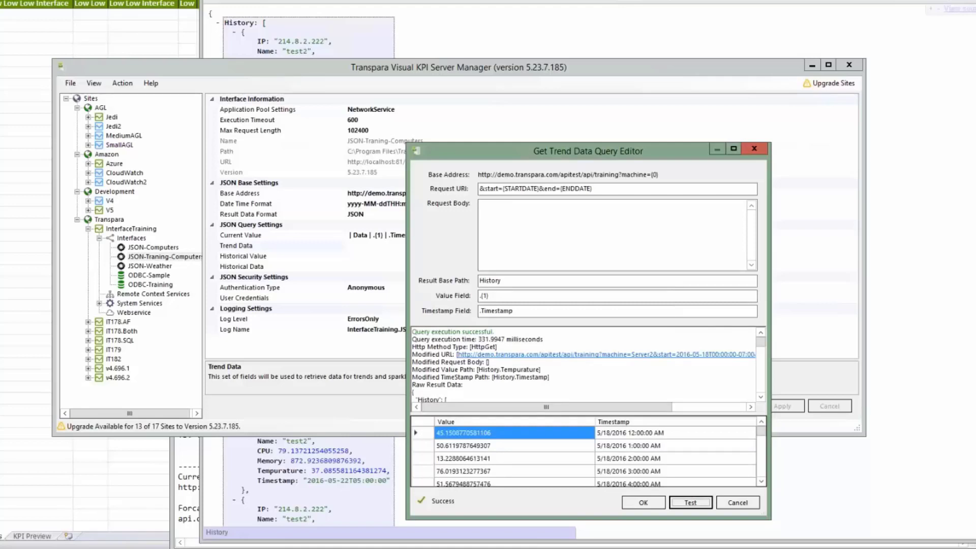
click(643, 502)
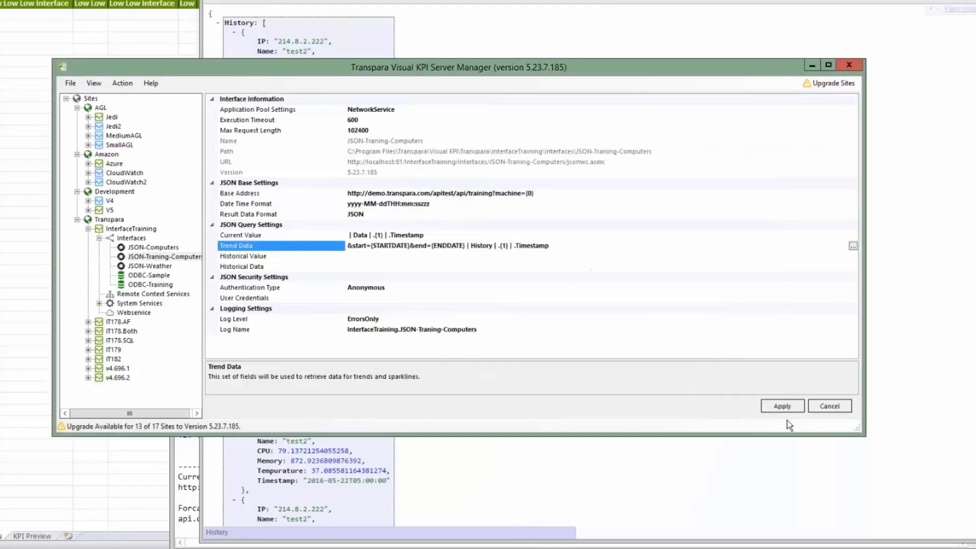
click(782, 406)
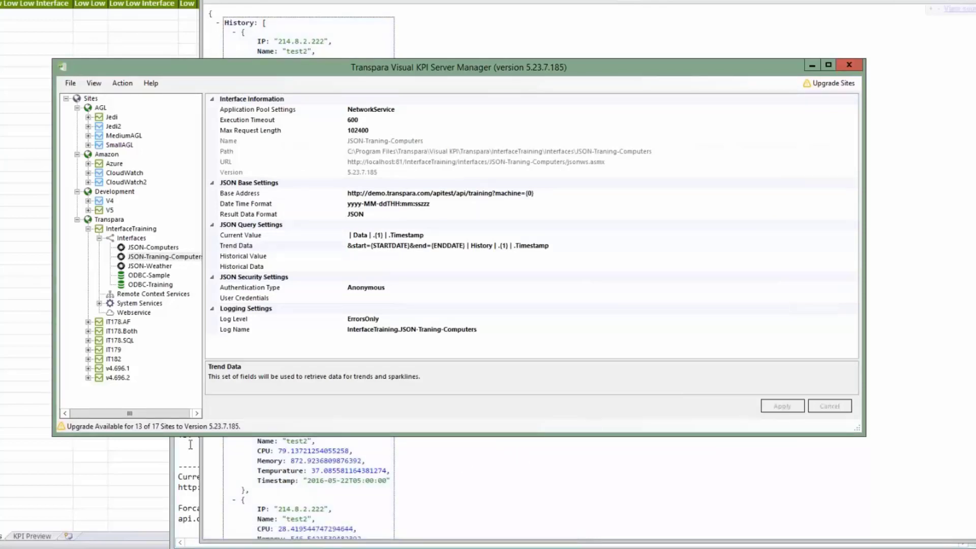
Step: Copy the Historical training URL from the InterfaceTraining.txt notes and load it in the browser
click(186, 445)
double_click(259, 205)
key(ctrl+c)
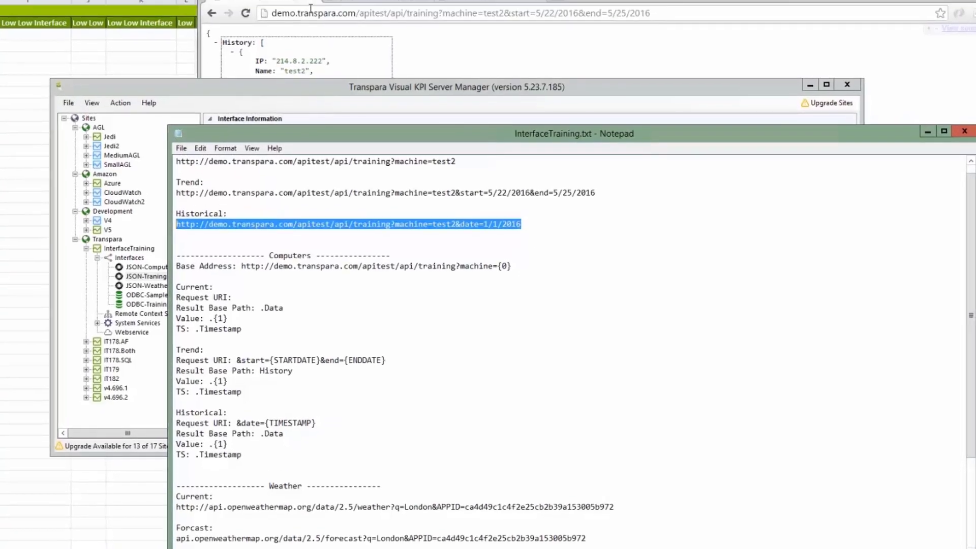
click(323, 35)
key(ctrl+v)
key(Return)
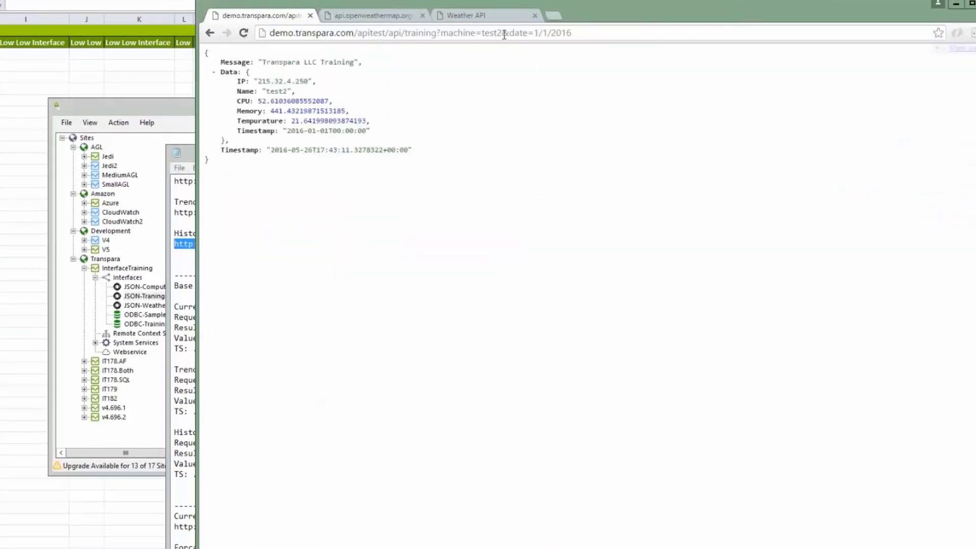
Step: Copy the &date=1/1/2016 part of the URL into the Historical Value query's Request URI and replace the date with {TIMESTAMP}
drag(501, 32, 571, 33)
key(ctrl+c)
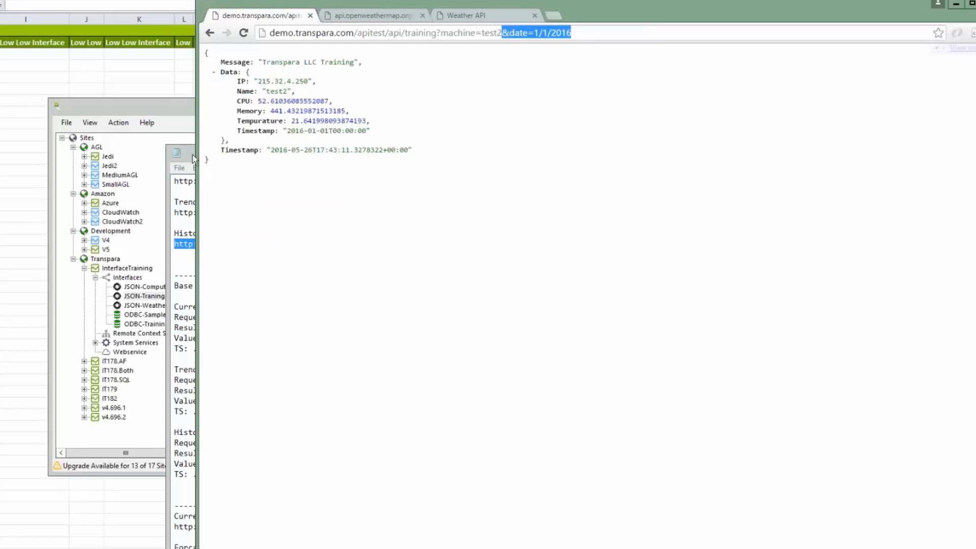
click(182, 110)
click(481, 295)
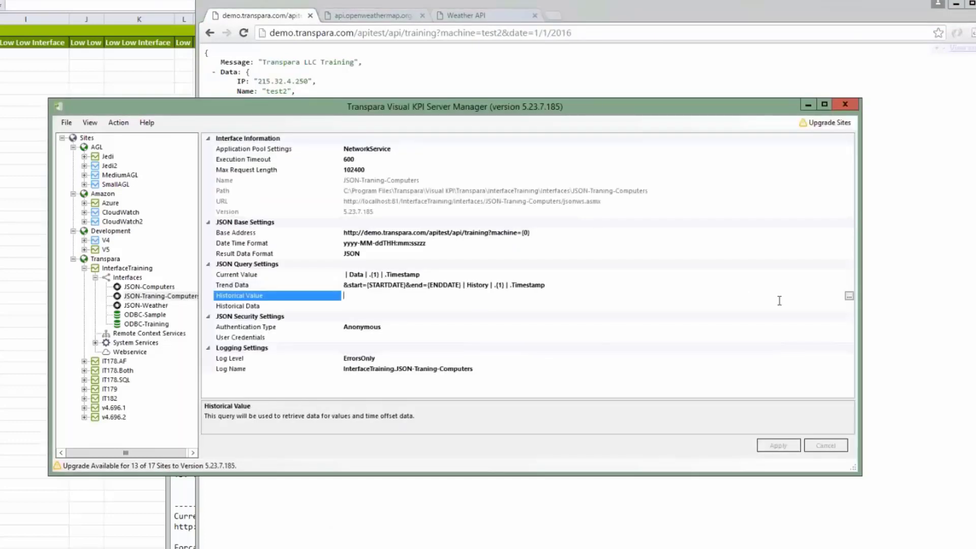
click(849, 296)
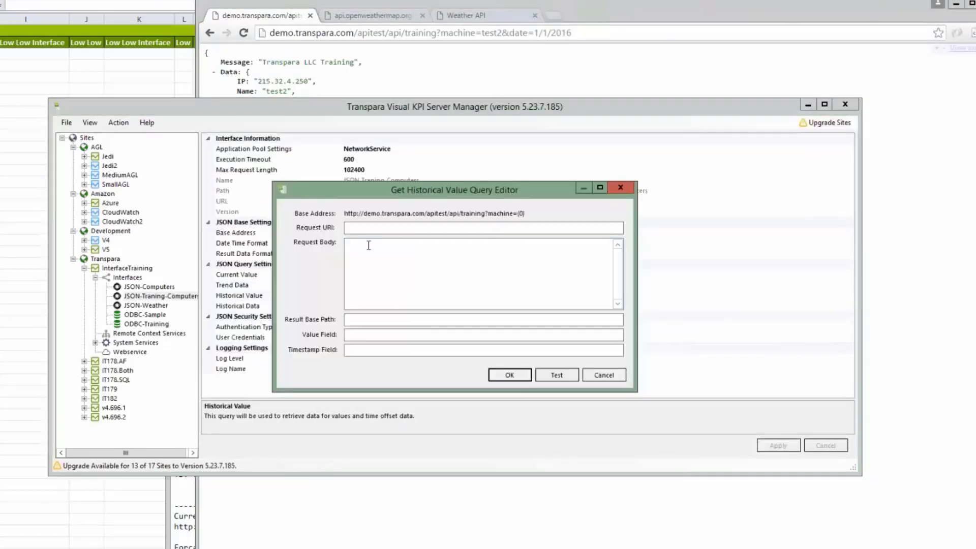
key(ctrl+v)
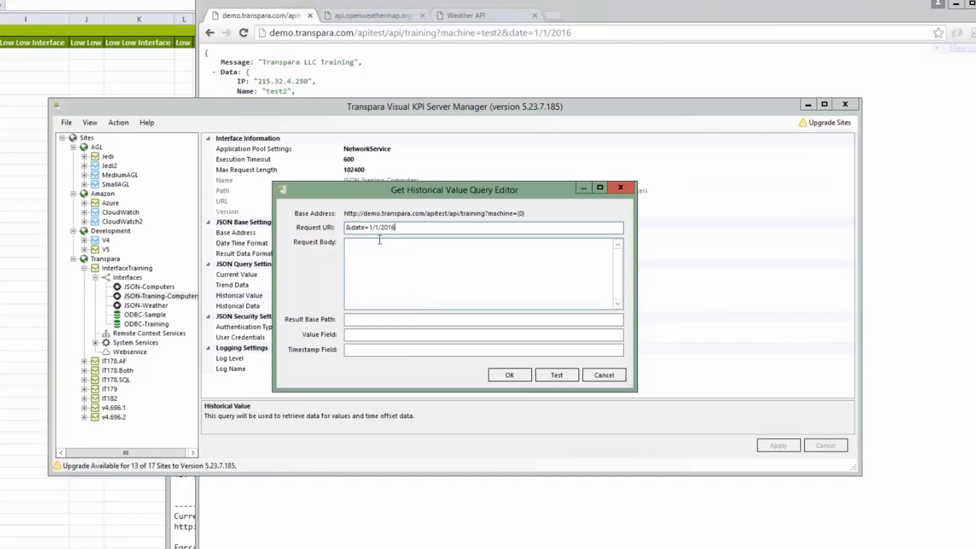
drag(370, 228, 437, 230)
key(BackSpace)
text({TEO)
text(ESTAMP)
Step: Test the historical query with the prefilled lookup, retest it with Server3|CPU, and examine the raw result data
click(555, 376)
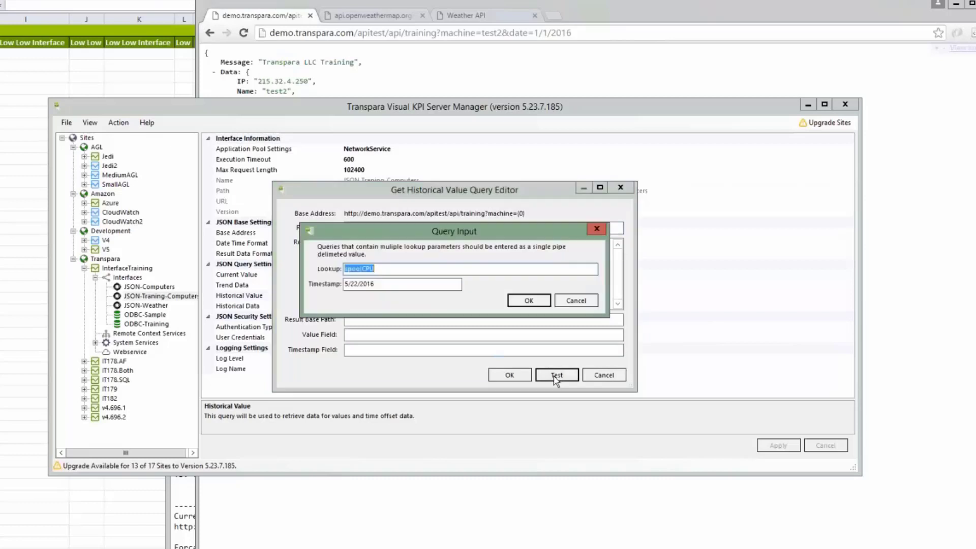
click(528, 300)
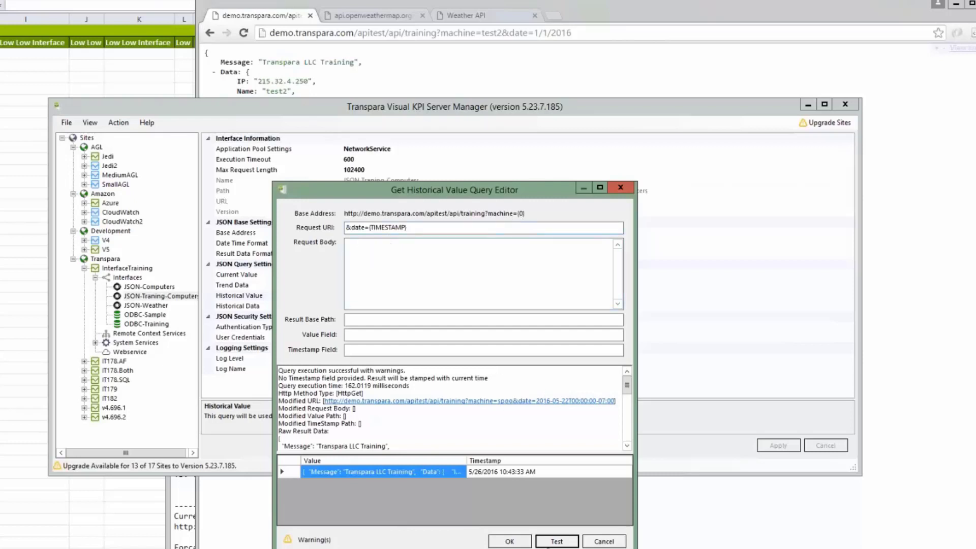
click(547, 546)
click(359, 352)
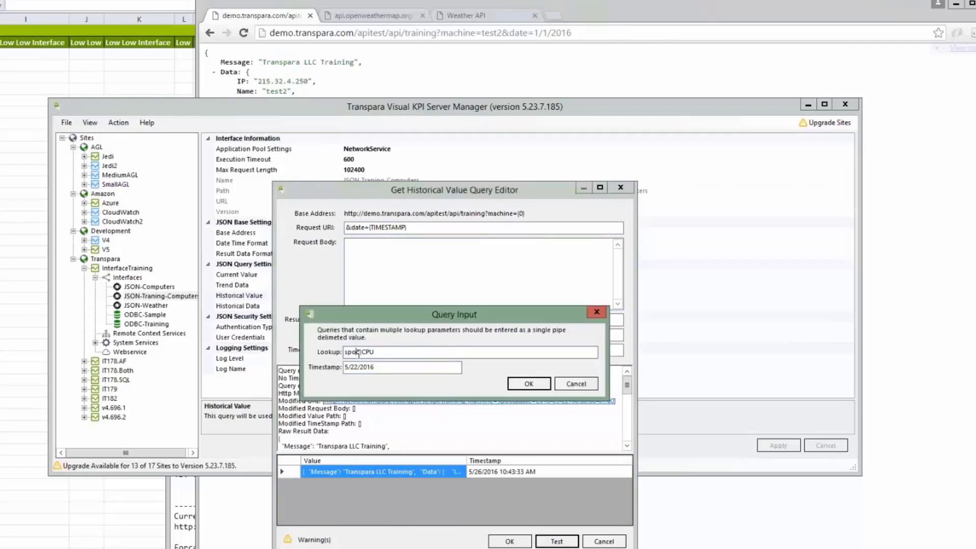
double_click(356, 352)
text(Server2)
key(Return)
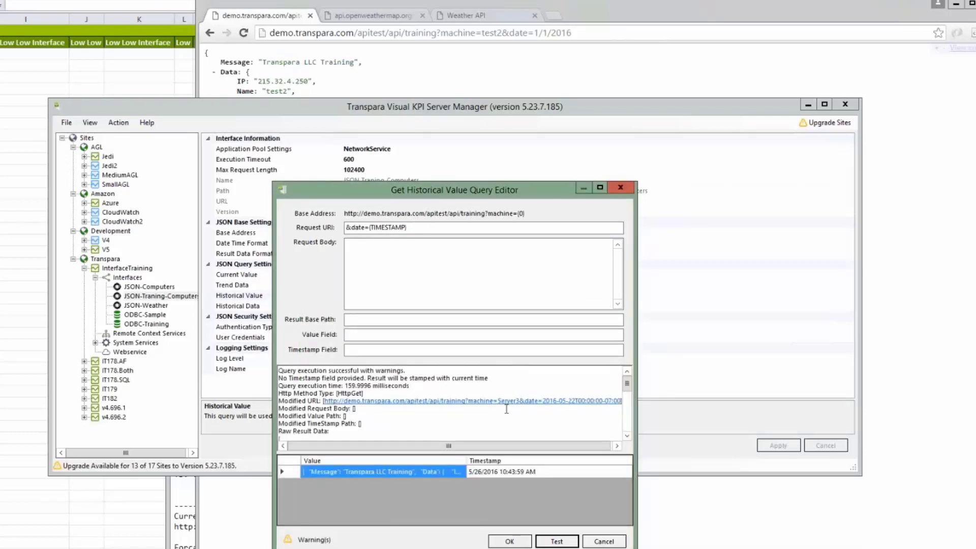
click(627, 438)
click(627, 438)
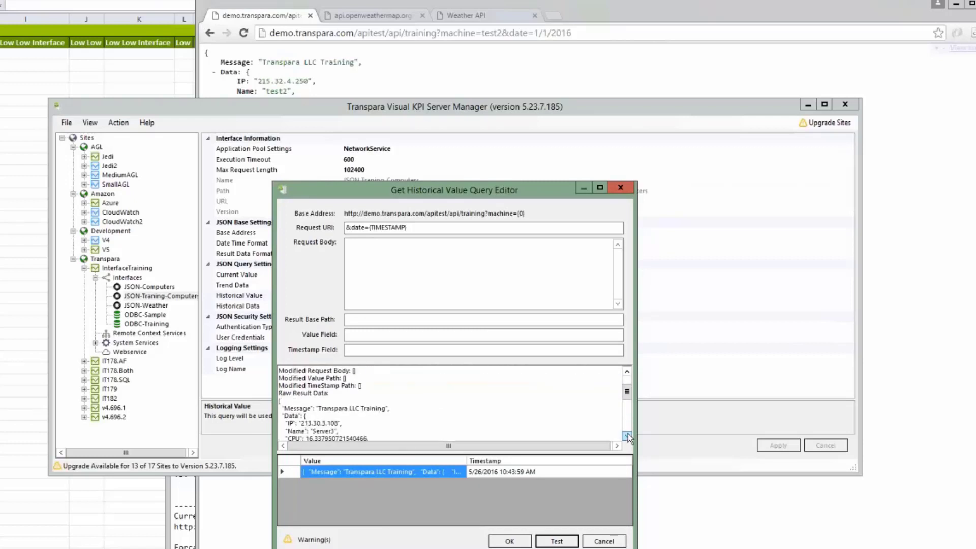
click(627, 437)
click(628, 436)
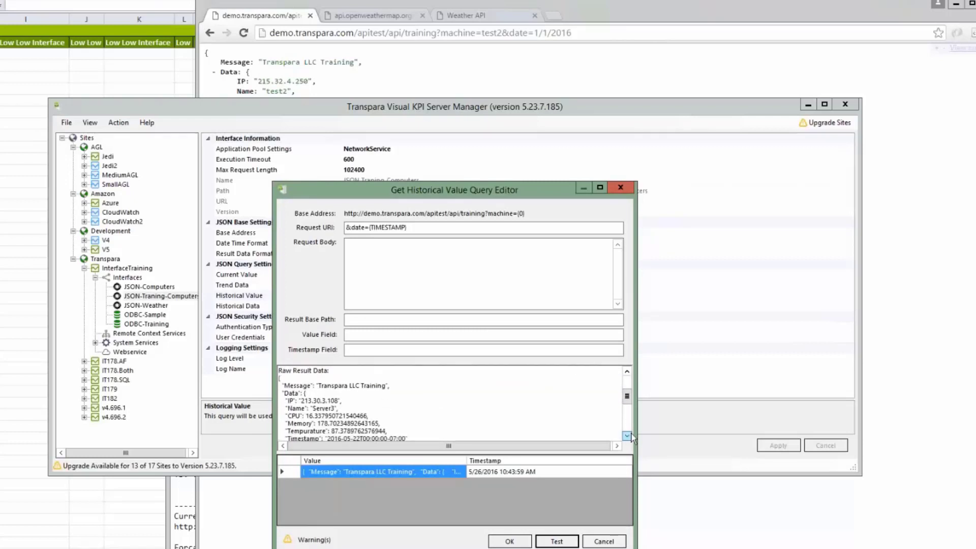
Step: Set the historical query's Result Base Path to Data, Value Field to .{1} and Timestamp Field to .Timestamp
click(371, 320)
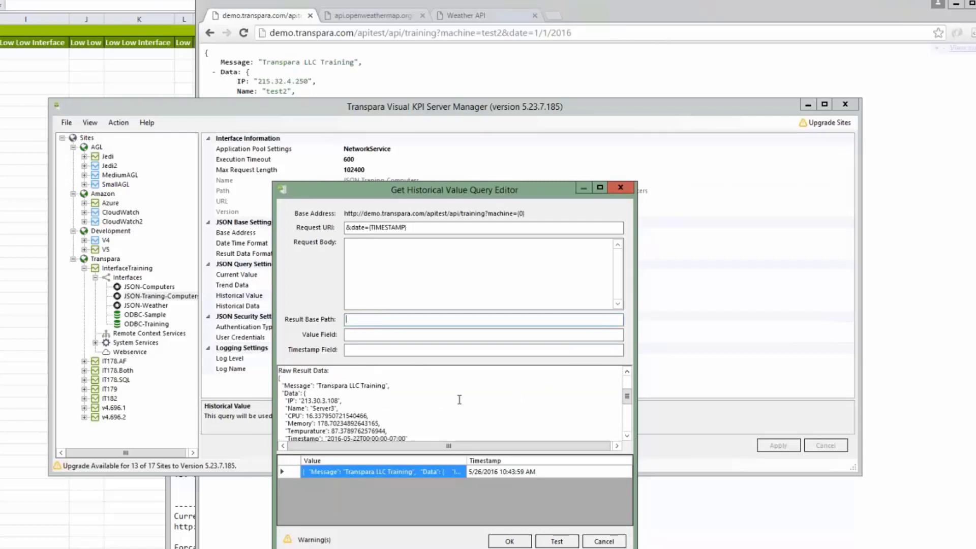
text(Data)
key(Tab)
text(.[1])
key(Tab)
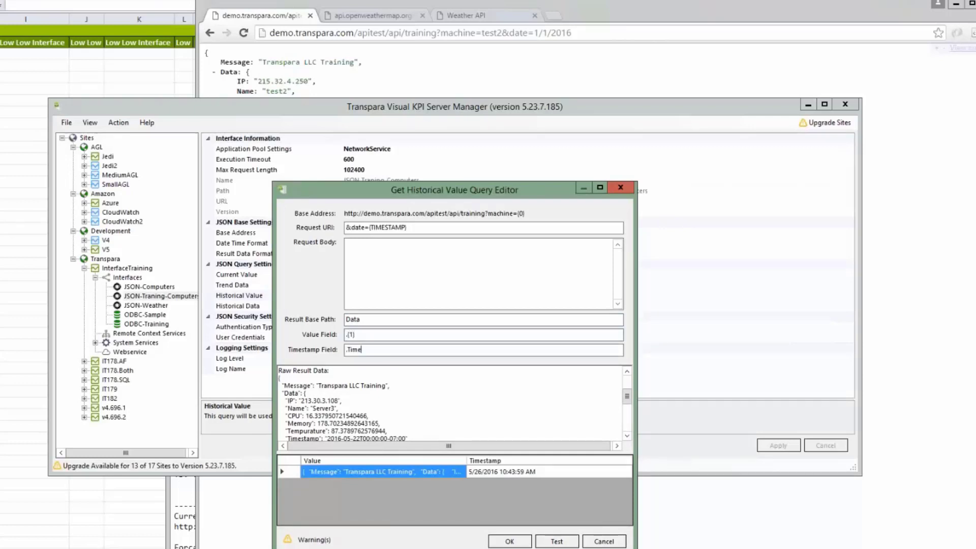
text(.Timetam)
key(BackSpace)
key(BackSpace)
key(BackSpace)
key(BackSpace)
text(estamp)
Step: Test the completed historical query with the lookup Server3|CPU and timestamp 5/22/2016
click(556, 541)
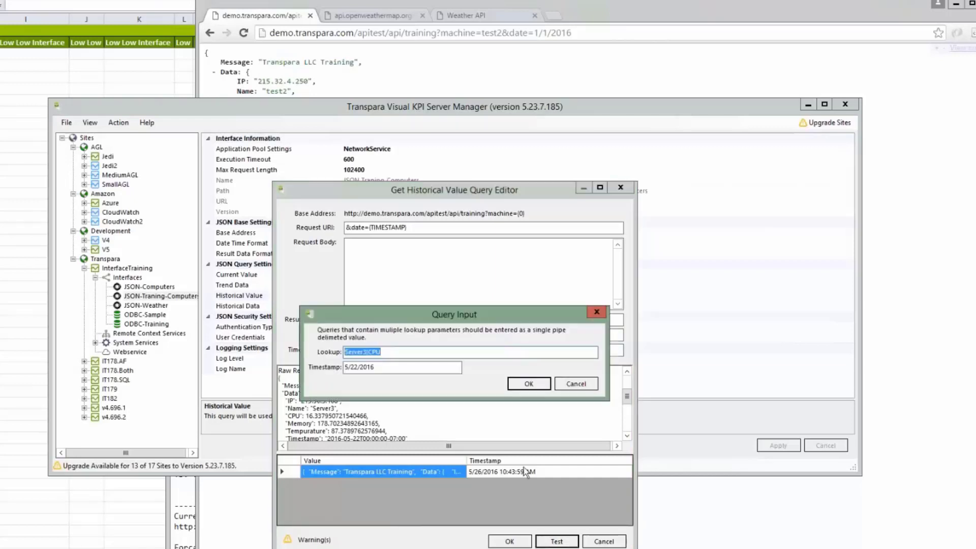
click(419, 354)
click(528, 384)
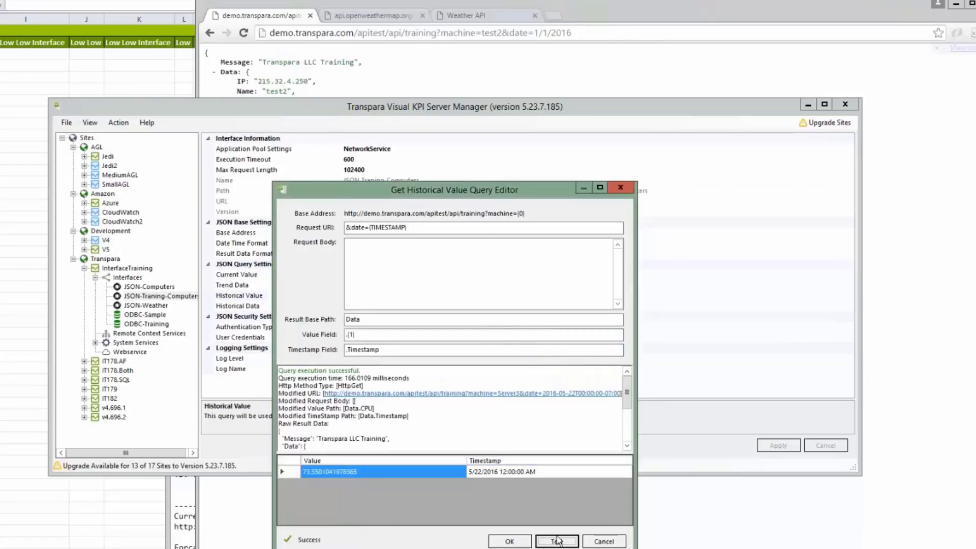
Step: Check the property names in the browser's JSON, retest the historical query with Server3|Memory, and accept the query
click(447, 68)
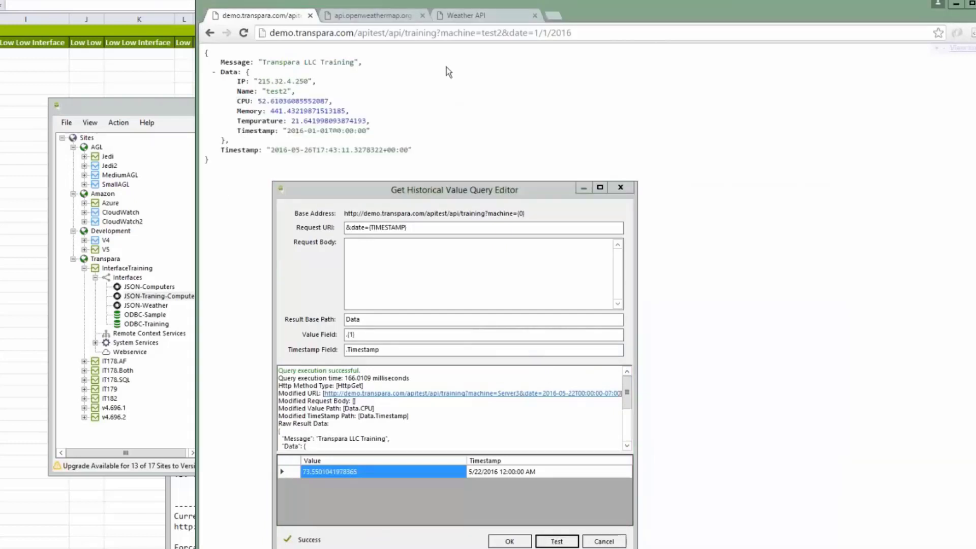
click(556, 539)
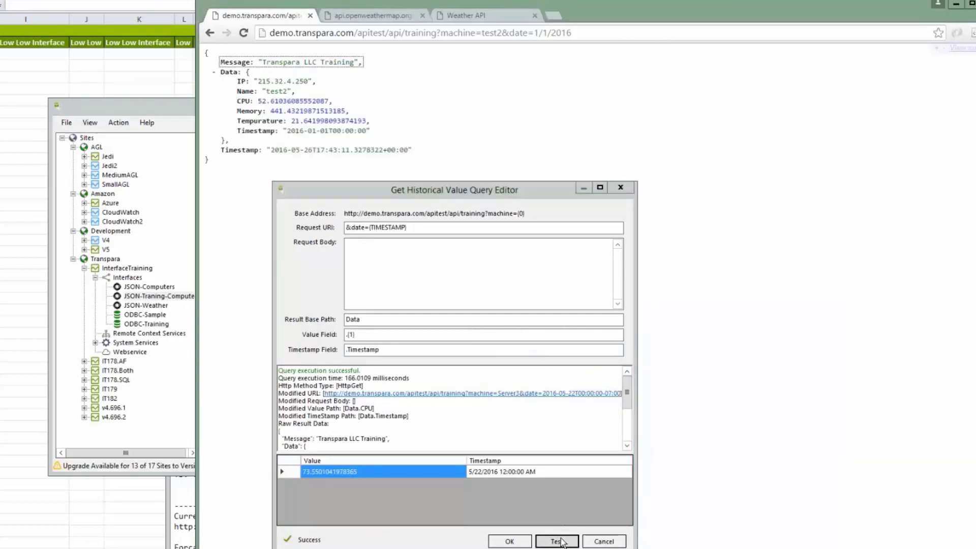
drag(372, 352, 425, 354)
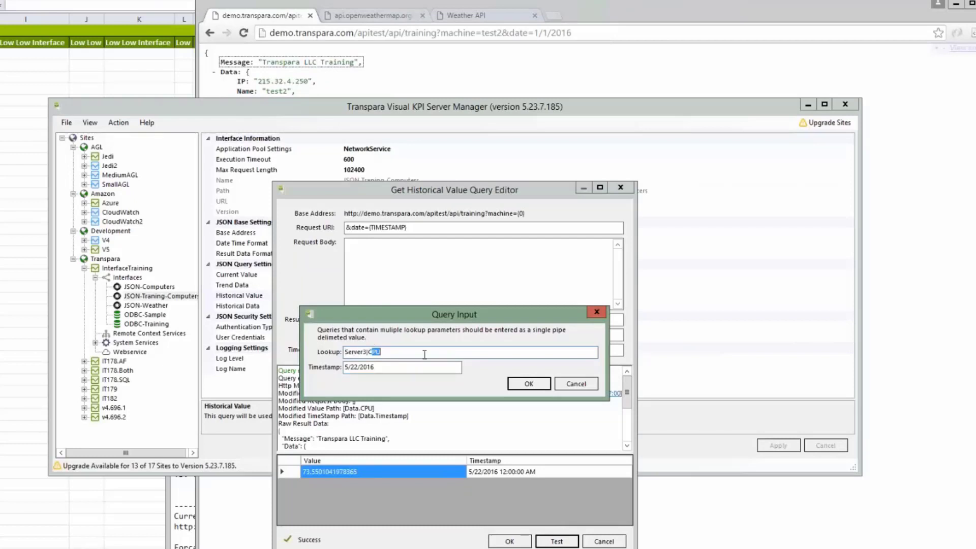
key(BackSpace)
key(BackSpace)
text(Meme)
key(Return)
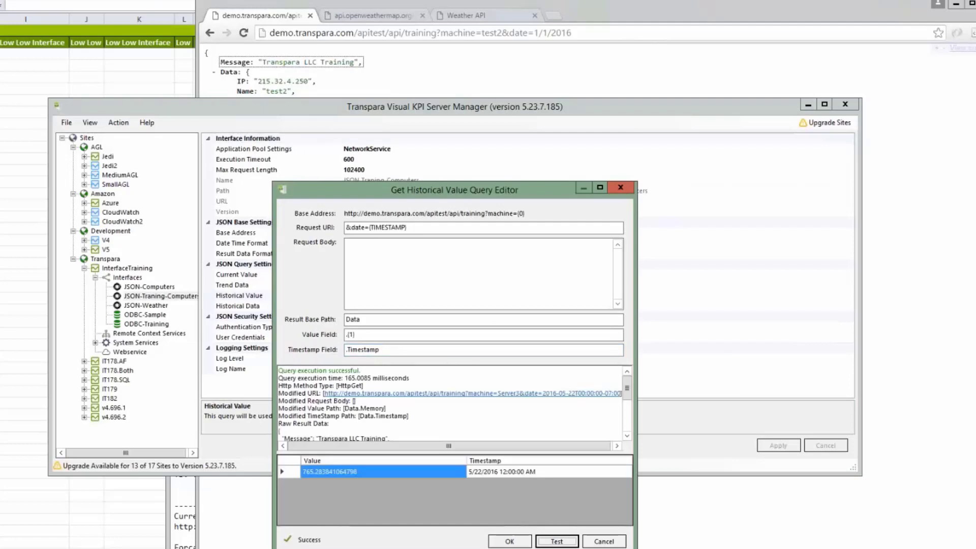
click(509, 541)
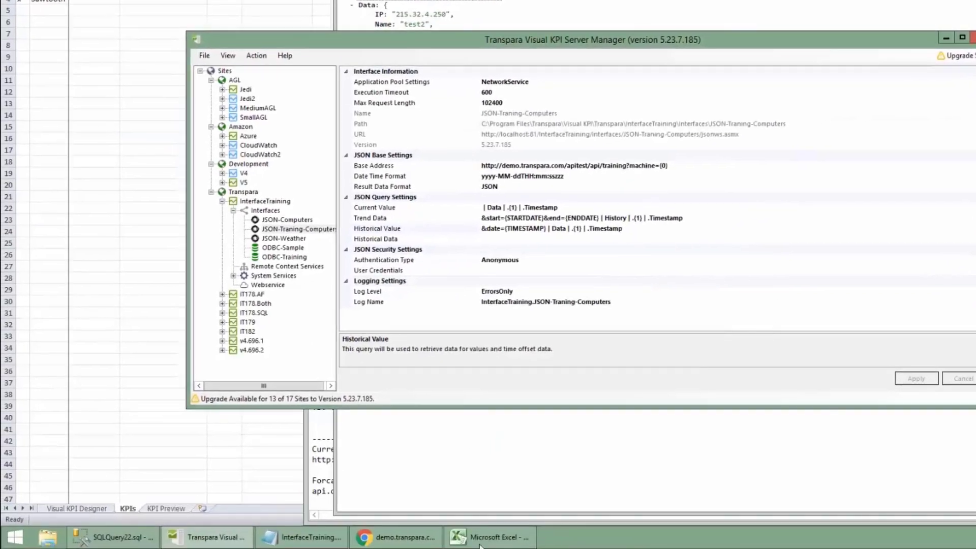
Step: Switch to the KPIs worksheet in Excel and add a KPI named CPU in row 5, marked with x
click(490, 536)
click(20, 130)
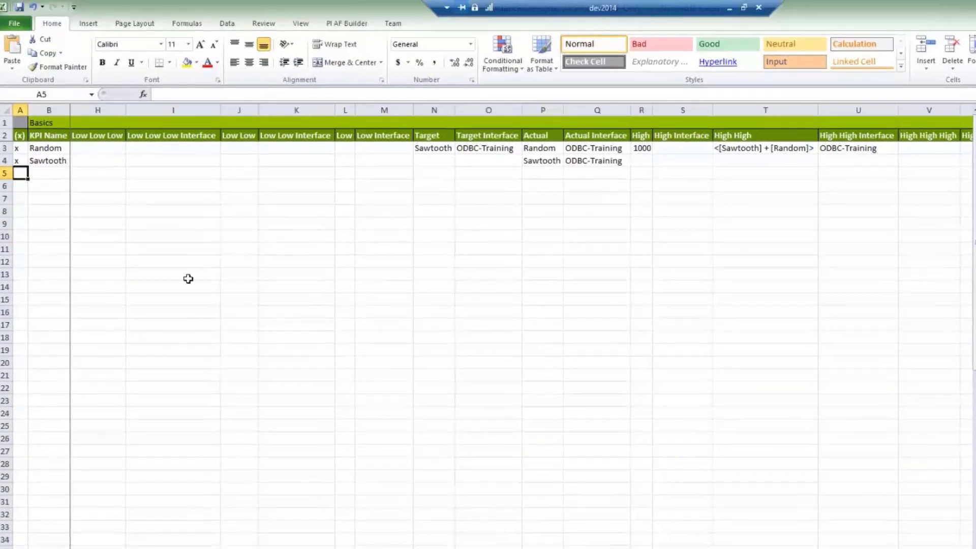
text(x)
key(Tab)
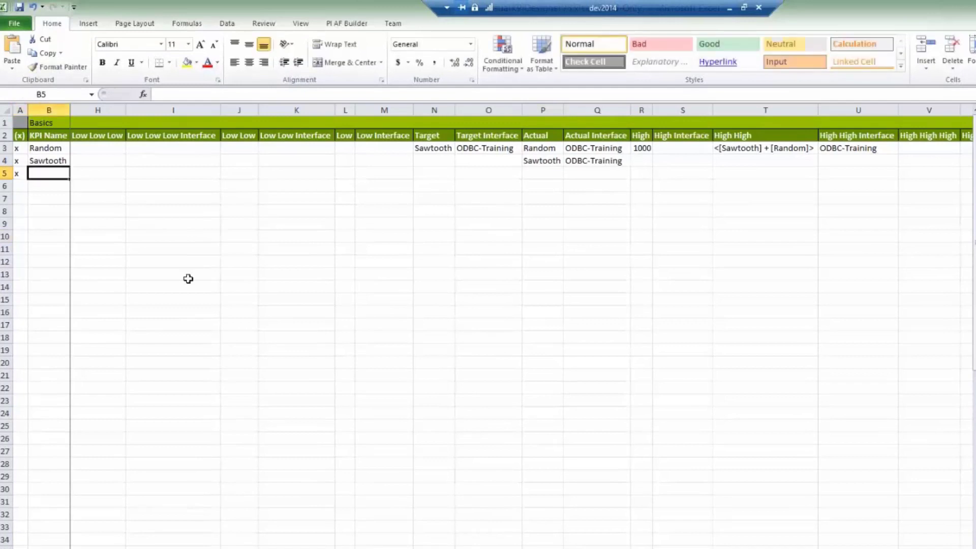
text(CPUI)
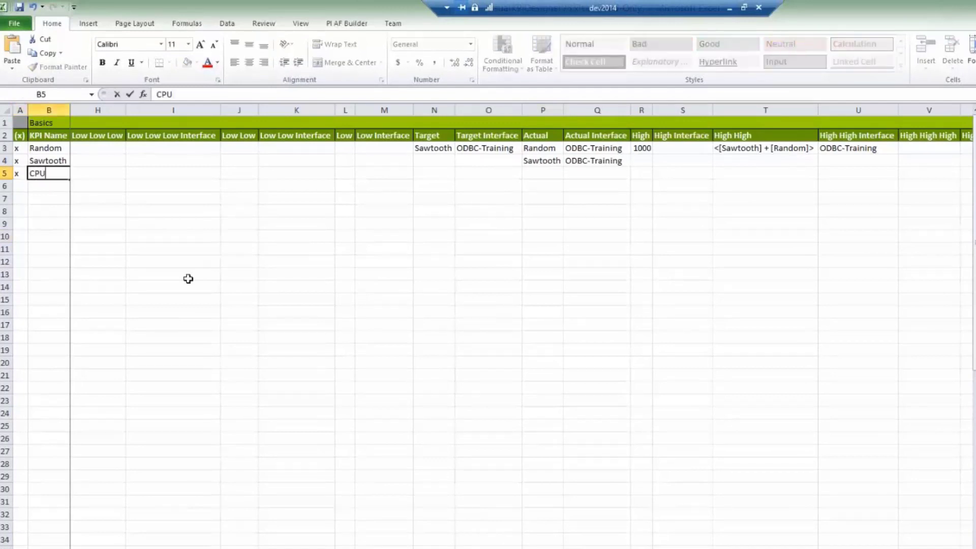
key(Return)
Step: Add a KPI named Memory in row 6, marked with x in the first column
text(xMemor)
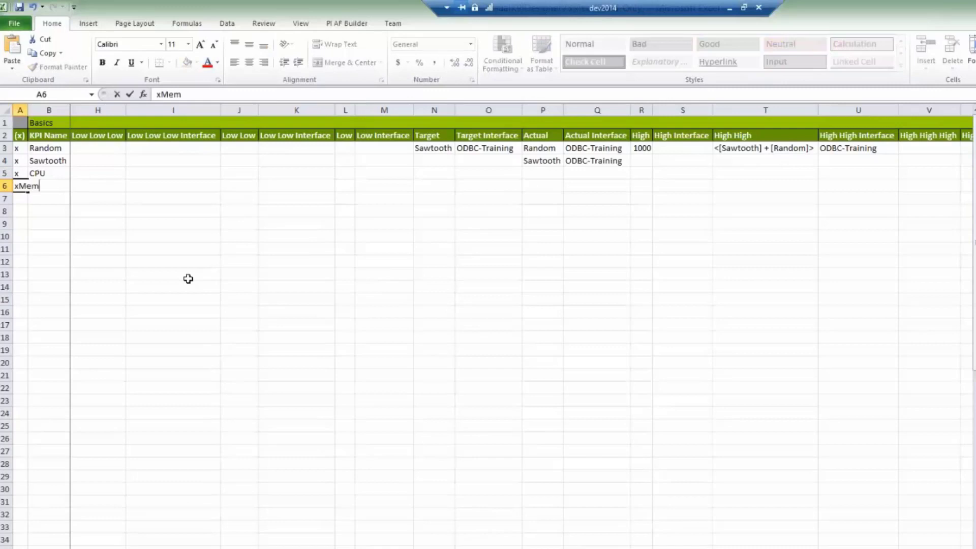
key(BackSpace)
key(BackSpace)
key(BackSpace)
key(BackSpace)
key(BackSpace)
key(Tab)
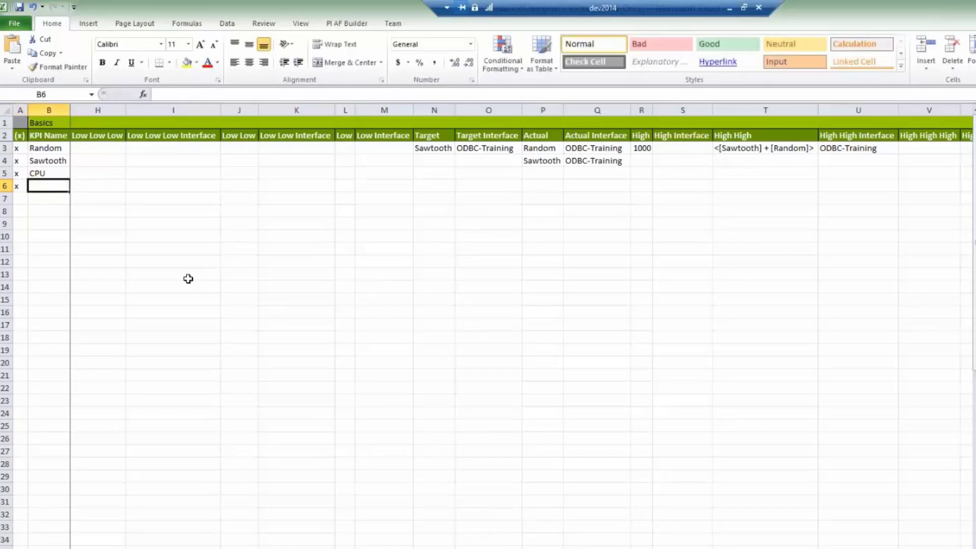
text(Memro)
key(BackSpace)
key(BackSpace)
key(BackSpace)
text(r)
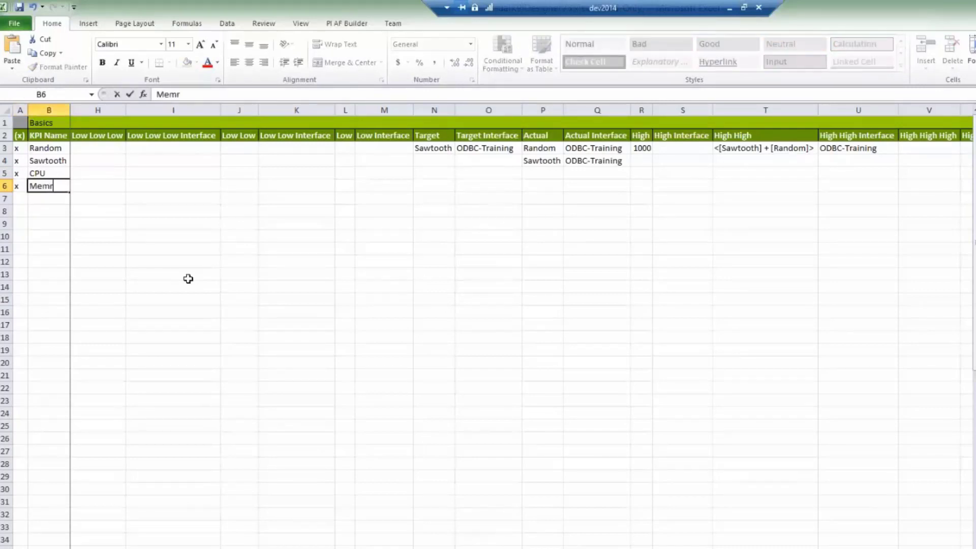
key(BackSpace)
text(opty)
key(BackSpace)
key(BackSpace)
key(BackSpace)
text(ry)
key(Return)
Step: Add a KPI named Temp in row 7, marked with x in the first column
text(x)
key(Tab)
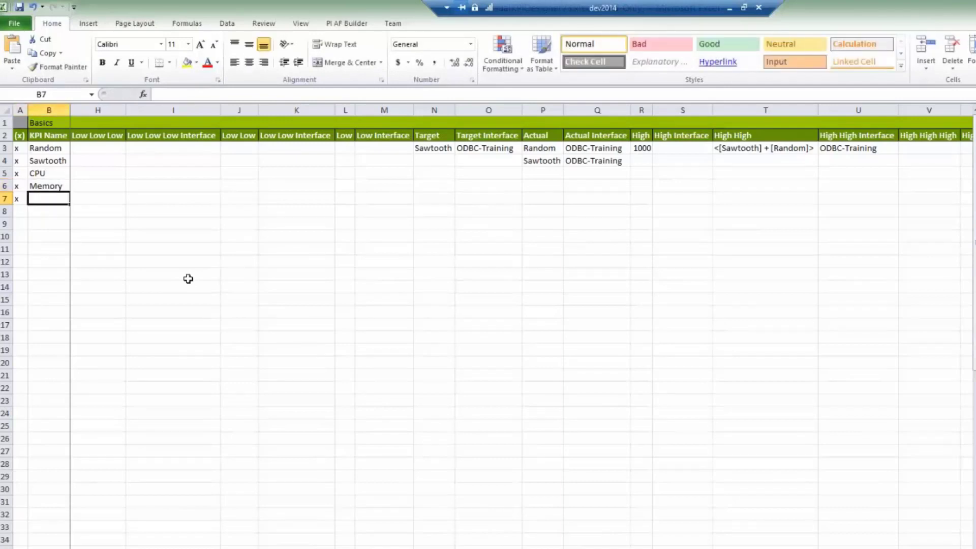
text(Tempo)
key(BackSpace)
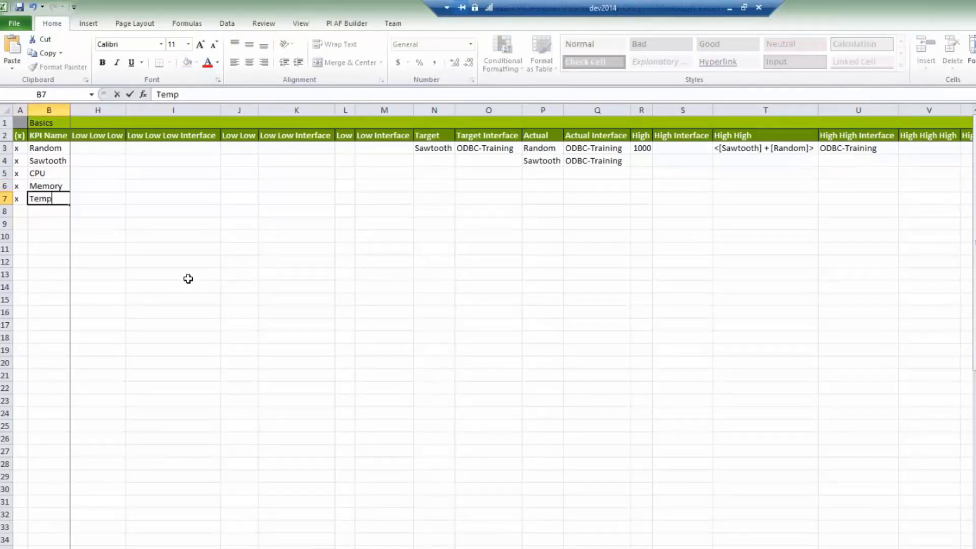
click(60, 173)
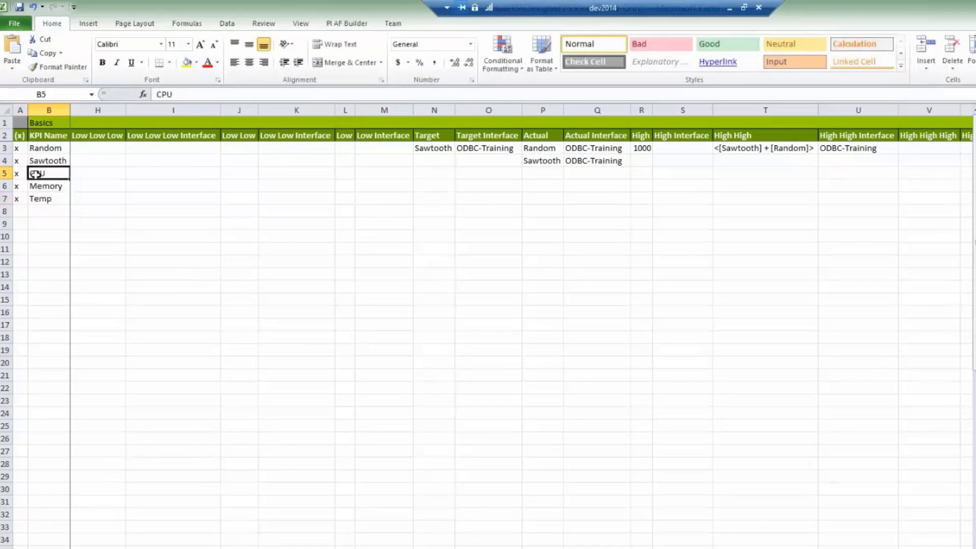
Step: Rename the CPU KPI in row 5 as Server 1 CPU
double_click(35, 174)
text(Server 1)
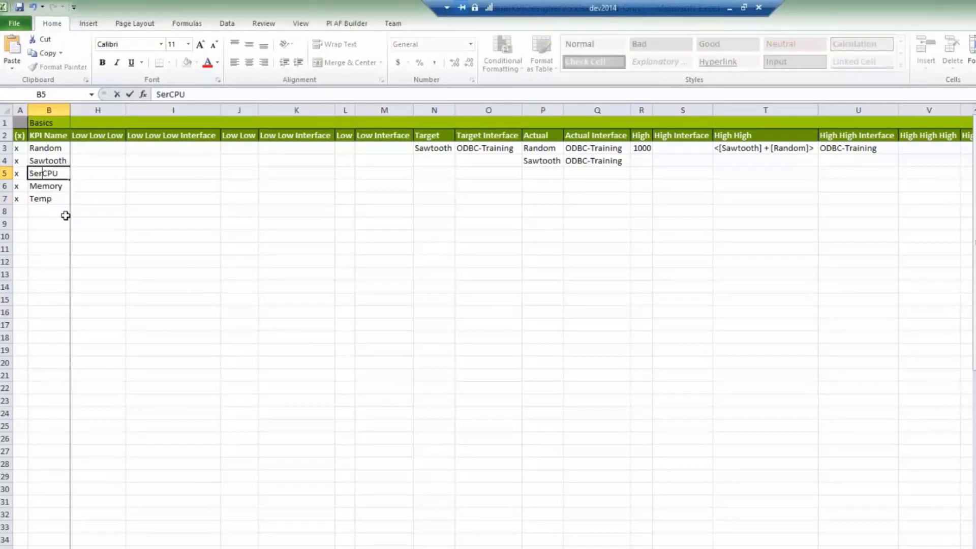
click(39, 220)
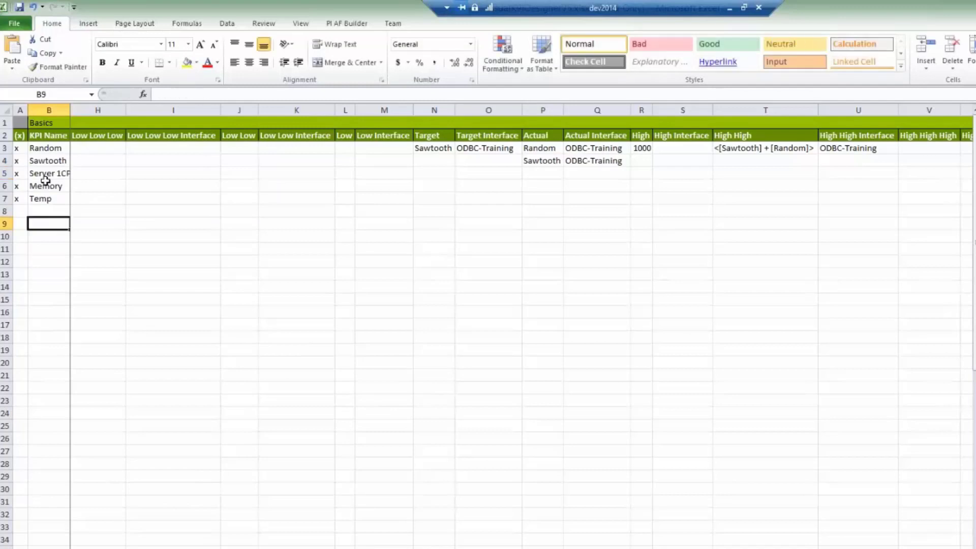
click(55, 172)
click(190, 94)
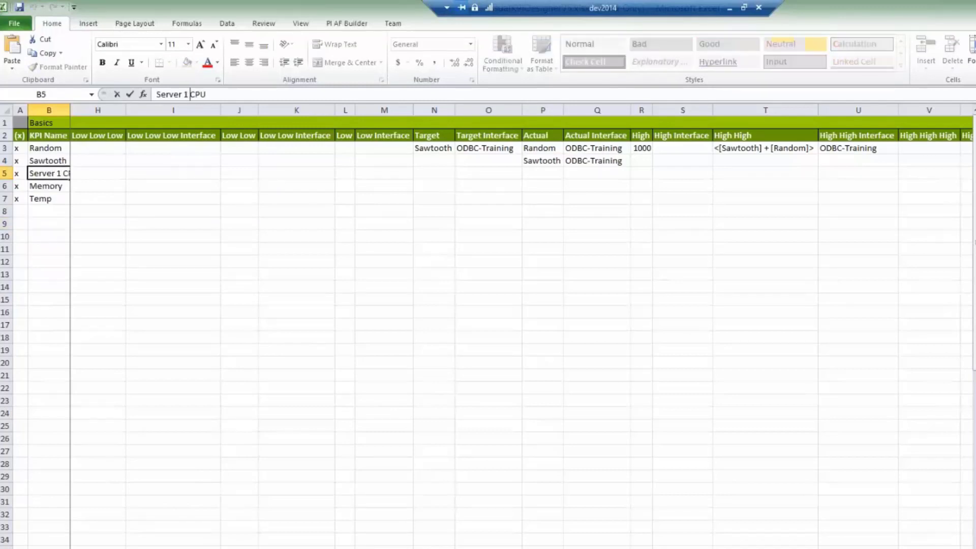
key(Return)
Step: Rename the Memory KPI in row 6 as Server 1 Memory
click(157, 94)
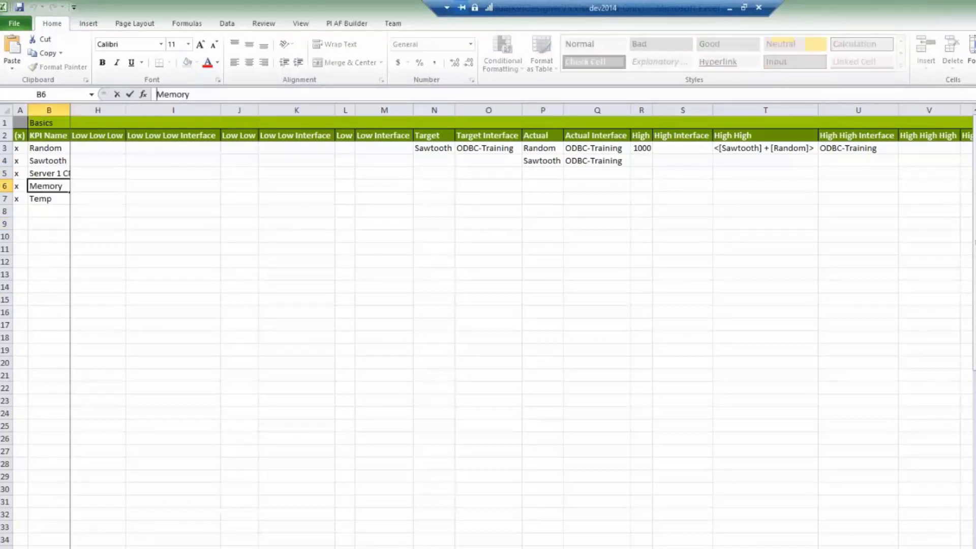
text(Server )
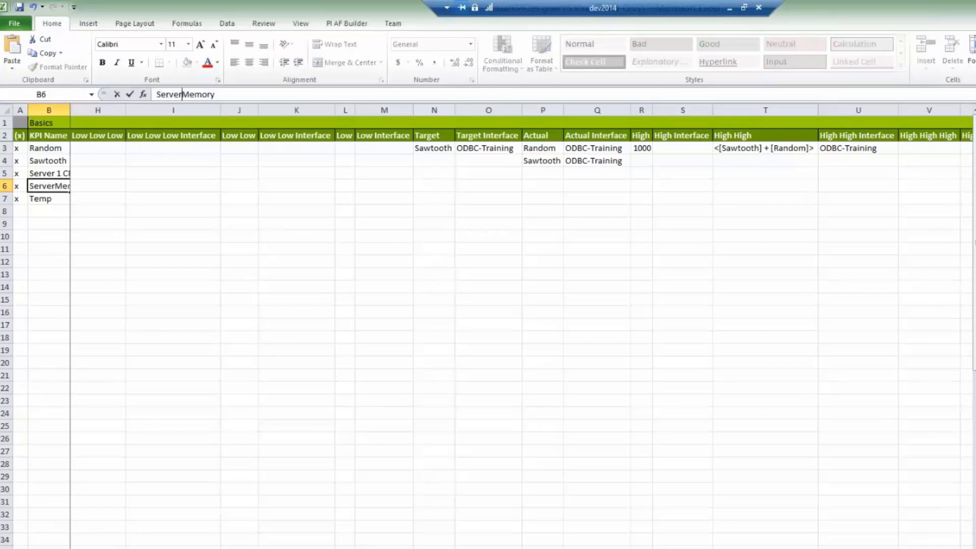
text(2)
key(BackSpace)
key(BackSpace)
text(1)
Step: Rename the Temp KPI in row 7 as Server 1 Temp
click(46, 200)
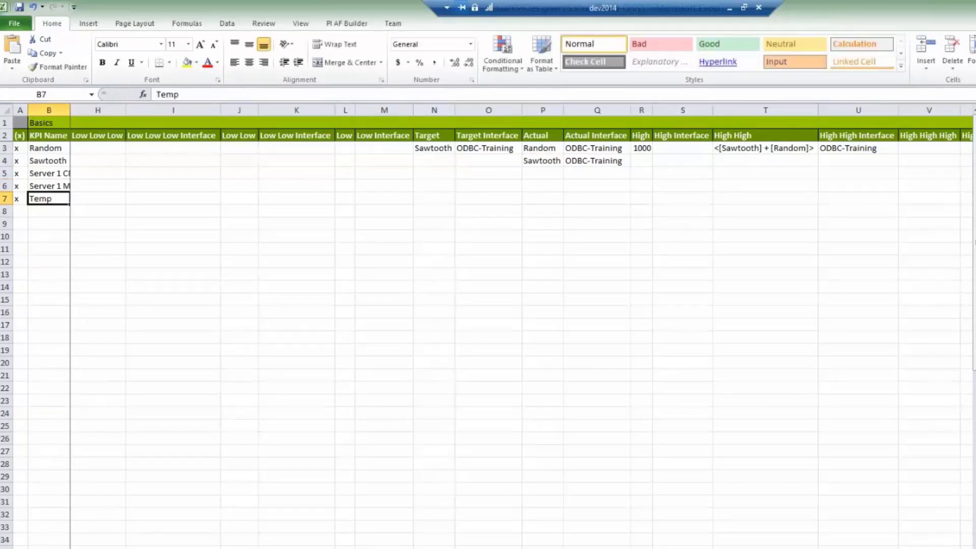
click(157, 95)
text(Server 1)
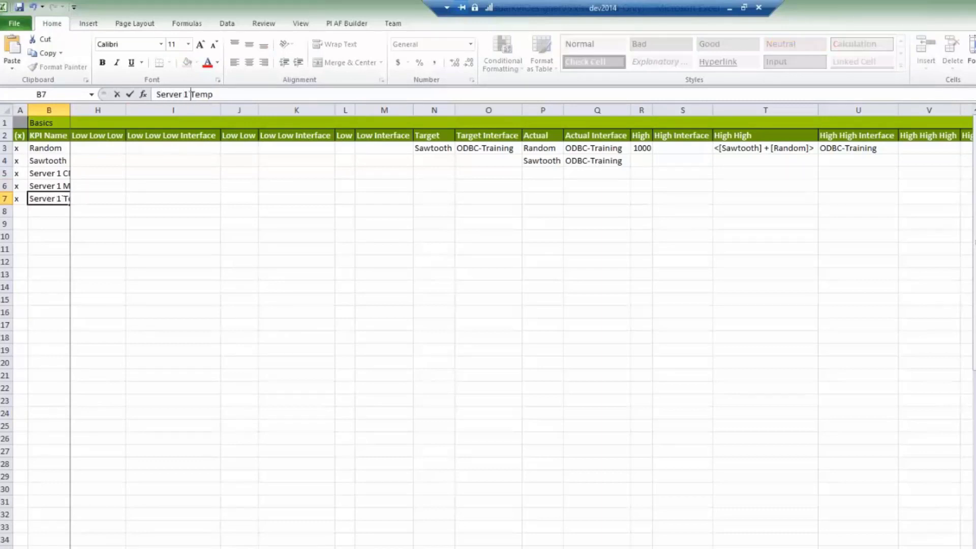
click(510, 203)
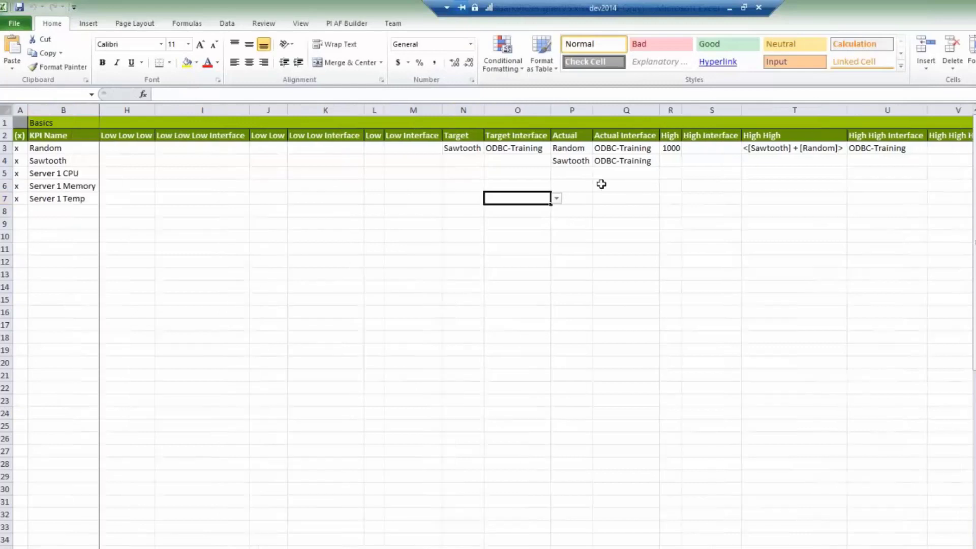
Step: Set the Server 1 CPU KPI's Actual to Server1|CPU and its Actual Interface to JSON-Traning-Computers
click(556, 173)
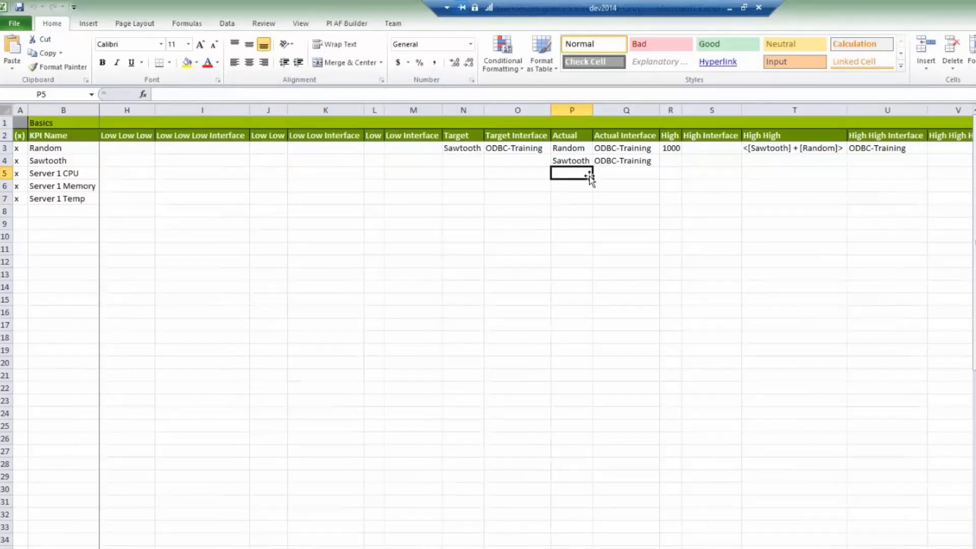
text(Server1|)
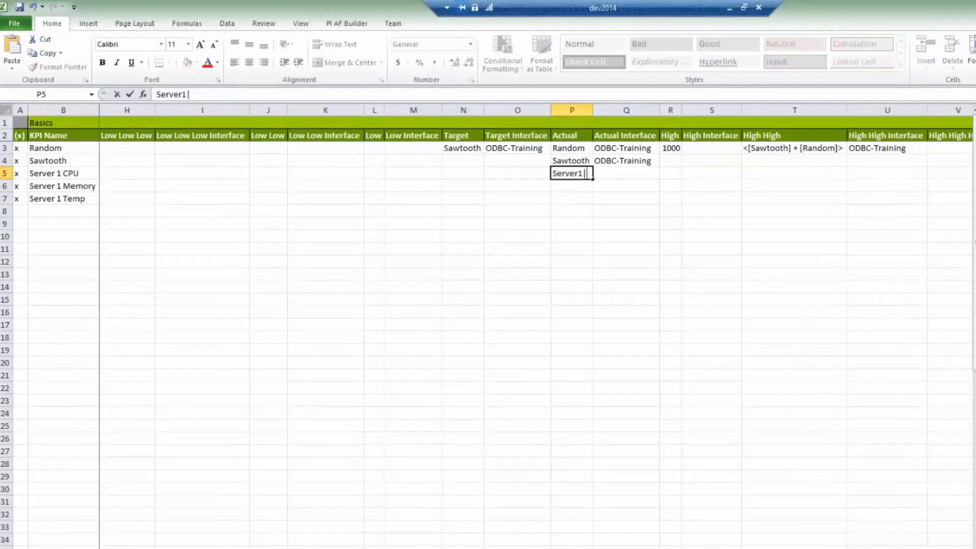
text(CPI)
text(U)
key(Tab)
click(665, 173)
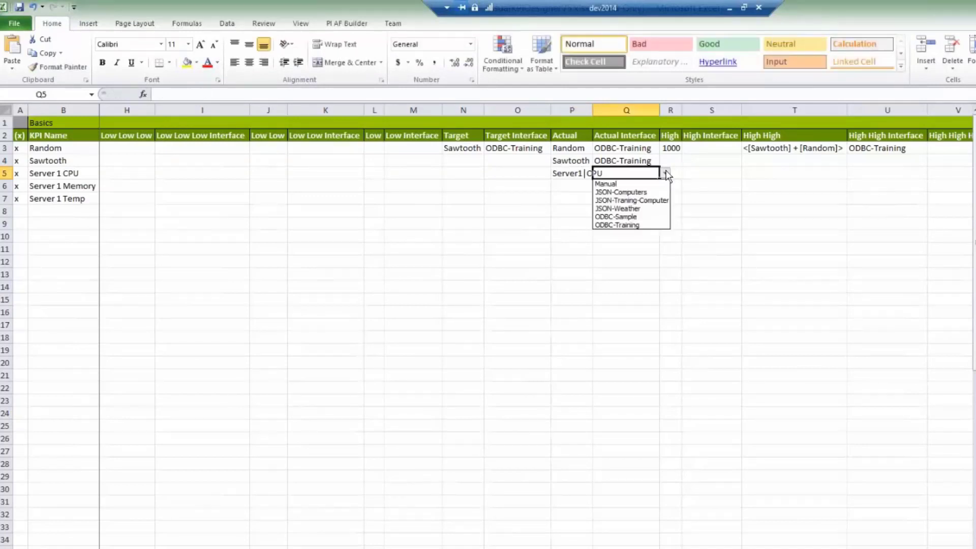
click(610, 196)
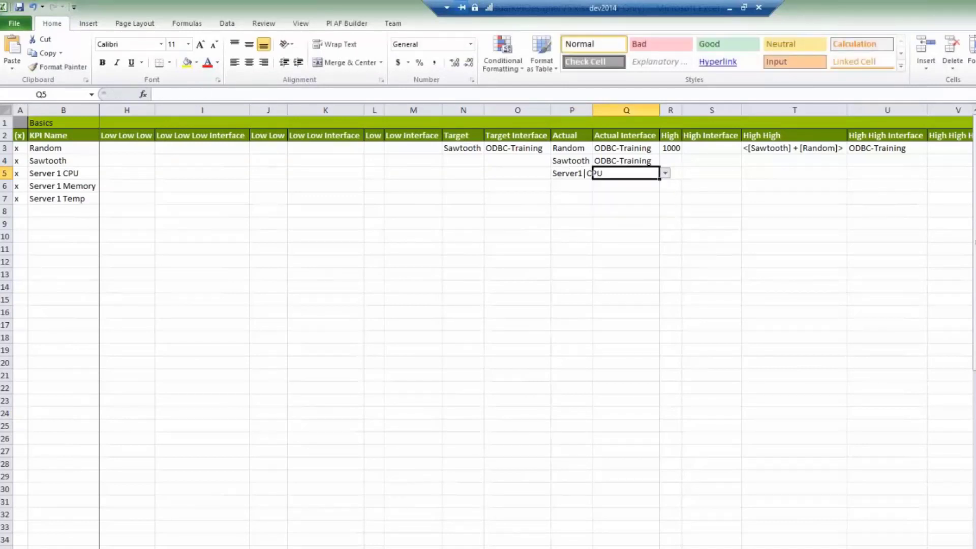
Step: Copy the Server1|CPU Actual value to rows 6 and 7, and widen the Actual column to fit its text
key(Left)
click(564, 184)
text(Server1|CPU)
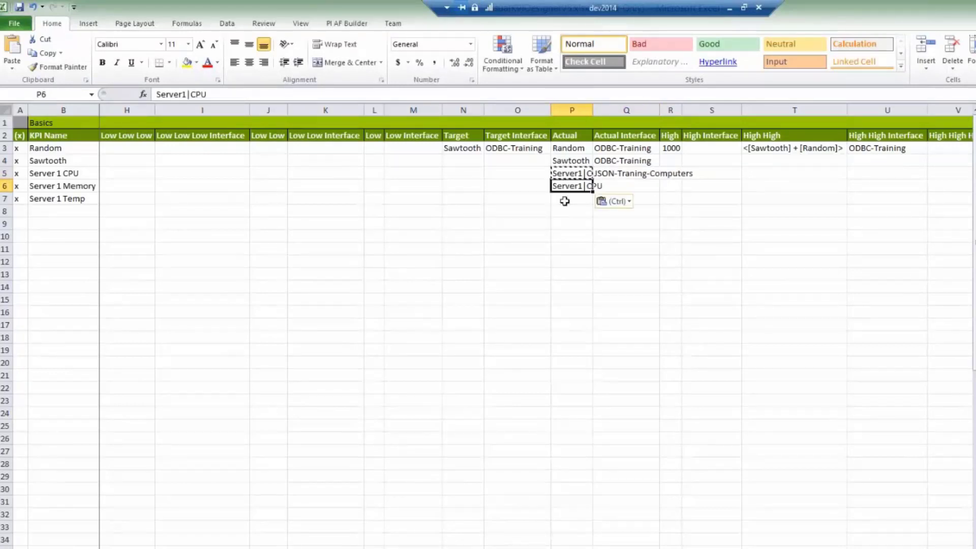
click(562, 199)
text(Server1|CPU)
drag(592, 111, 641, 111)
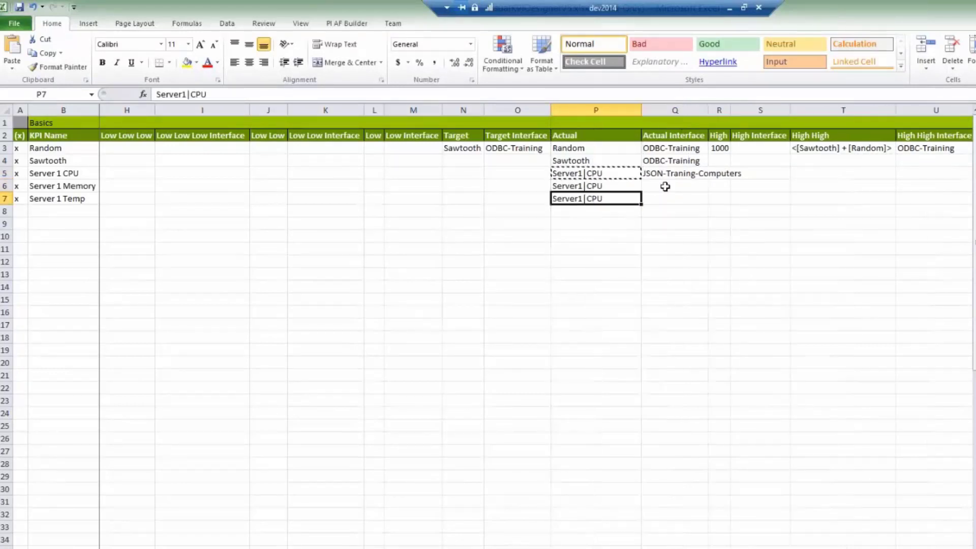
Step: Copy the JSON-Traning-Computers Actual Interface from row 5 to the Server 1 Memory and Server 1 Temp rows
click(661, 172)
key(ctrl+c)
click(658, 186)
key(ctrl+v)
click(648, 203)
key(ctrl+v)
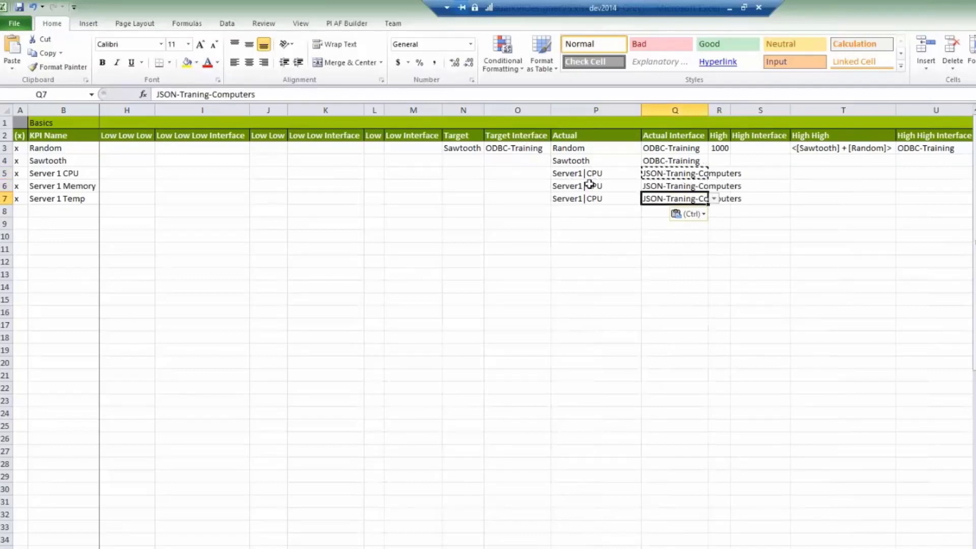
Step: Change the Server 1 Memory KPI's Actual to Server1|Memory
click(588, 185)
double_click(590, 185)
double_click(594, 186)
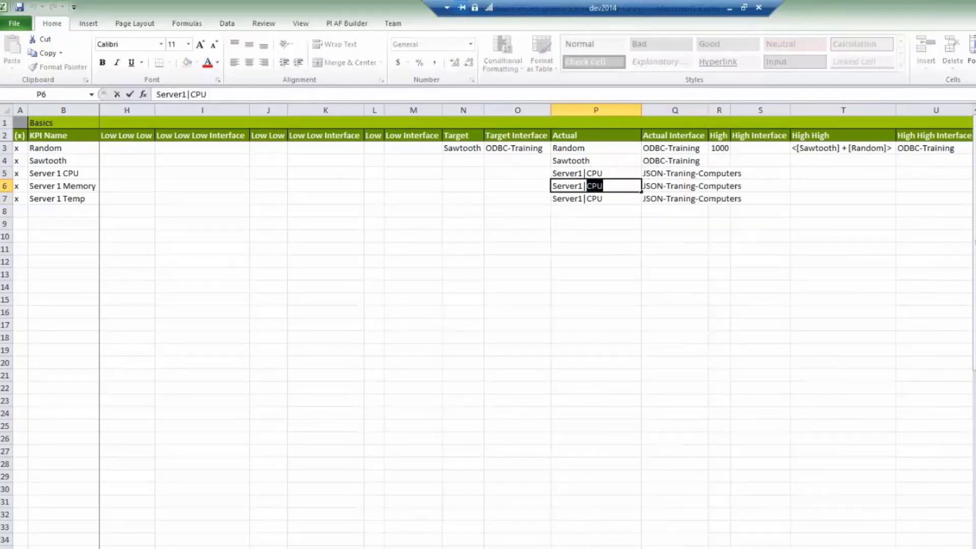
text(Memory)
key(BackSpace)
key(BackSpace)
key(BackSpace)
key(BackSpace)
key(BackSpace)
text(emory)
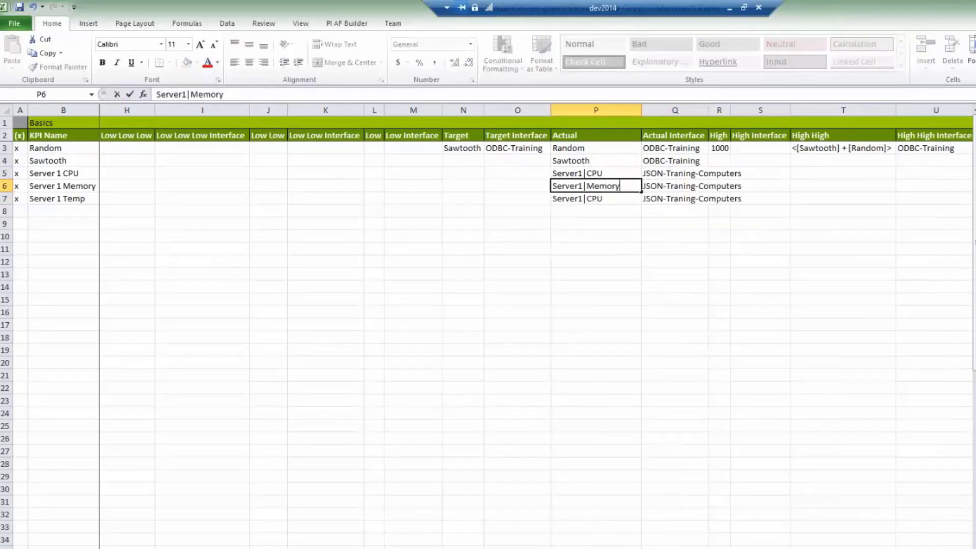
Step: Change the Server 1 Temp KPI's Actual to Server1|Tempurature
click(592, 197)
double_click(593, 198)
double_click(595, 198)
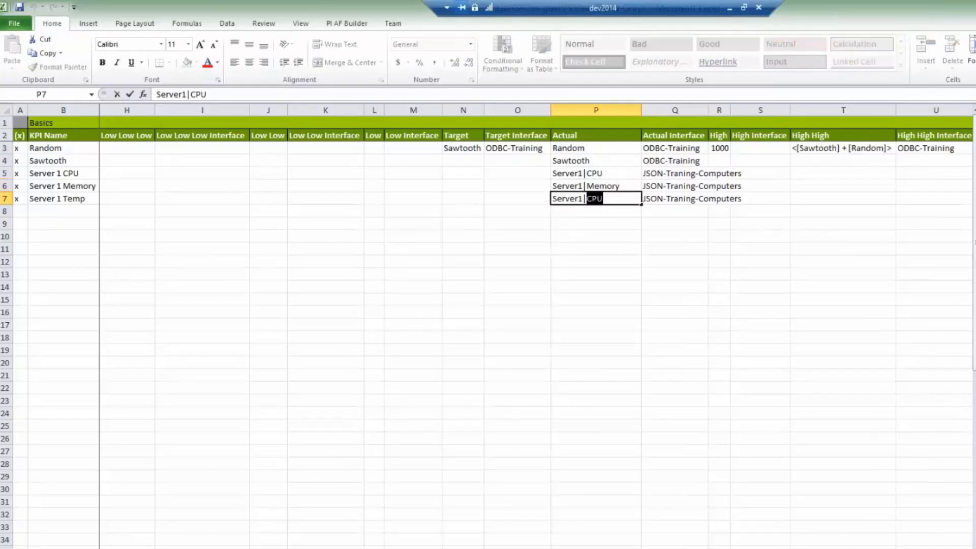
text(Tempu)
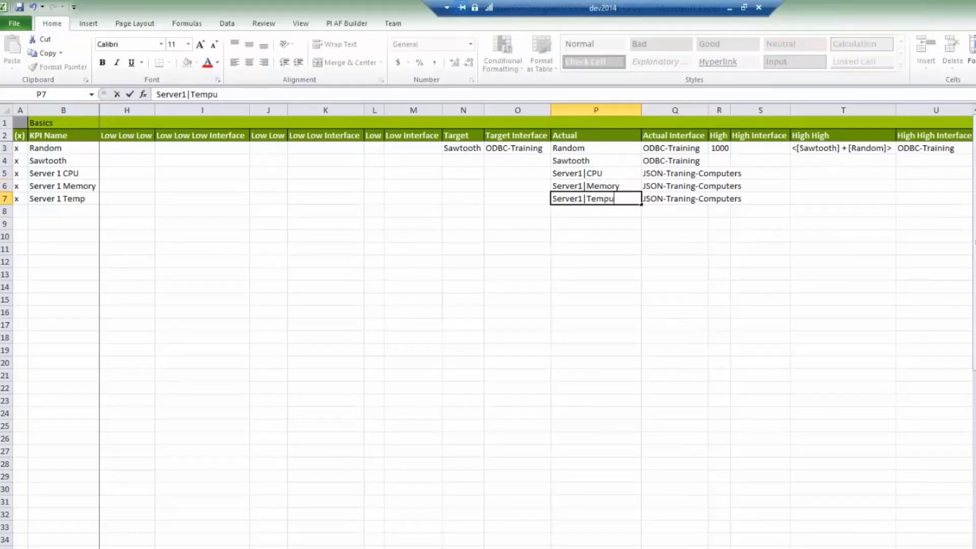
text(rature)
click(653, 223)
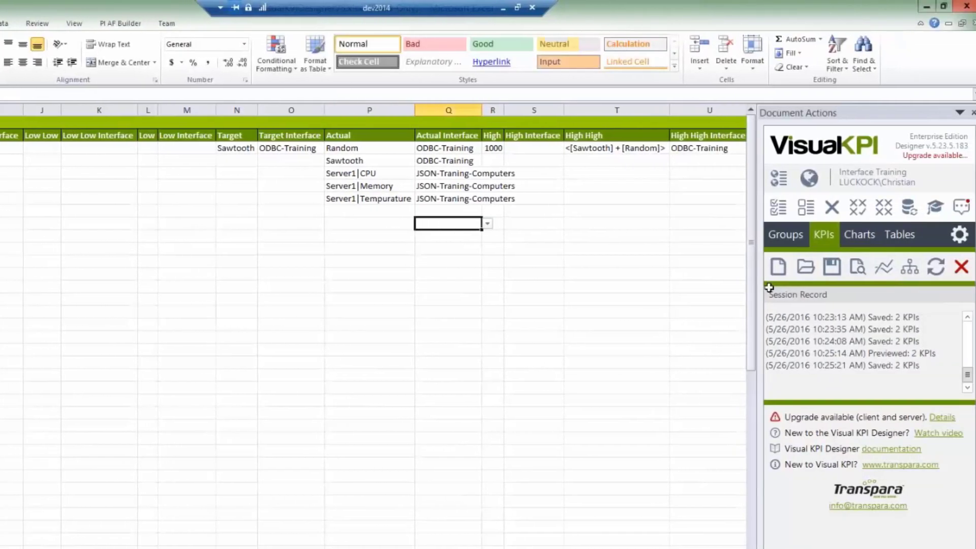
Step: Preview the KPIs and check the Actual values of the three Server 1 KPIs
click(857, 266)
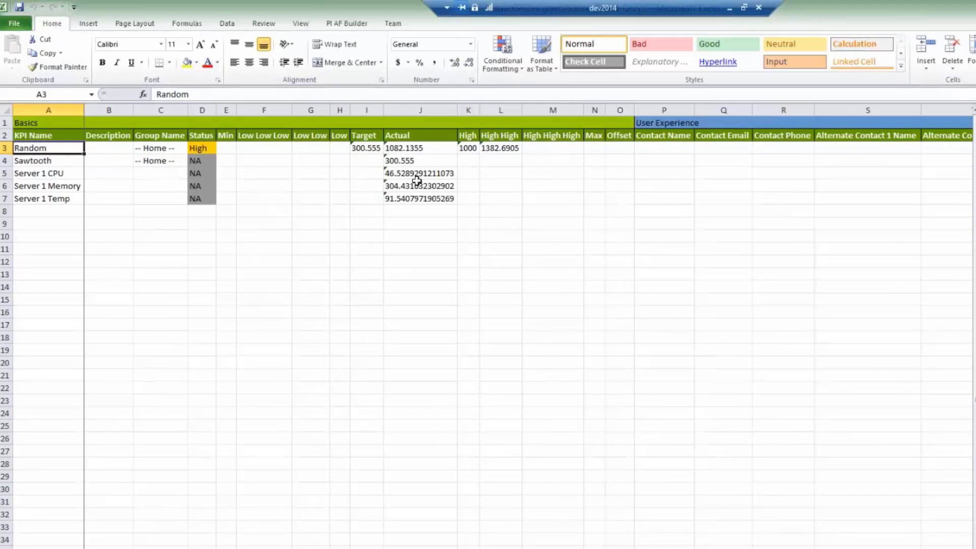
drag(418, 173, 414, 197)
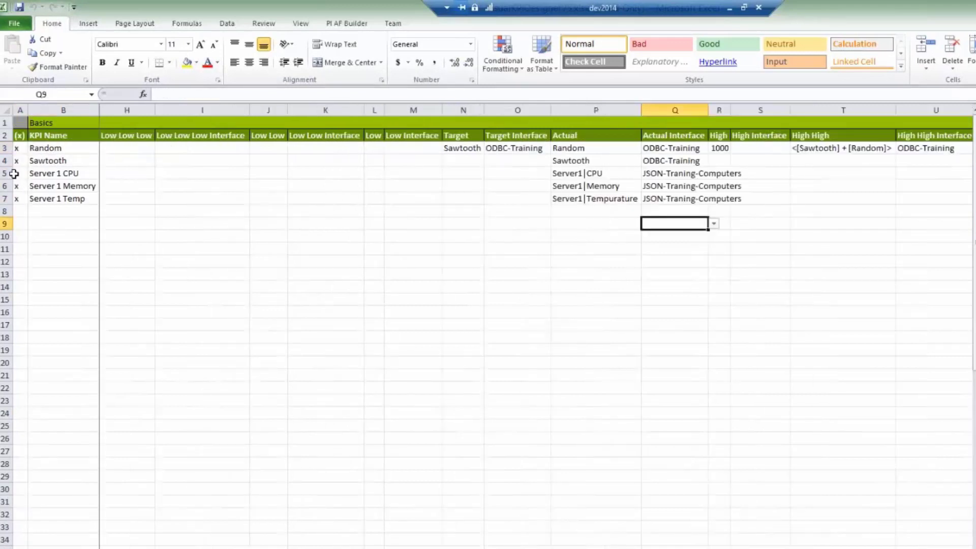
Step: Duplicate the three Server 1 KPI rows 5 to 7 into rows 8 to 10
drag(5, 173, 6, 200)
key(ctrl+c)
click(5, 211)
key(ctrl+v)
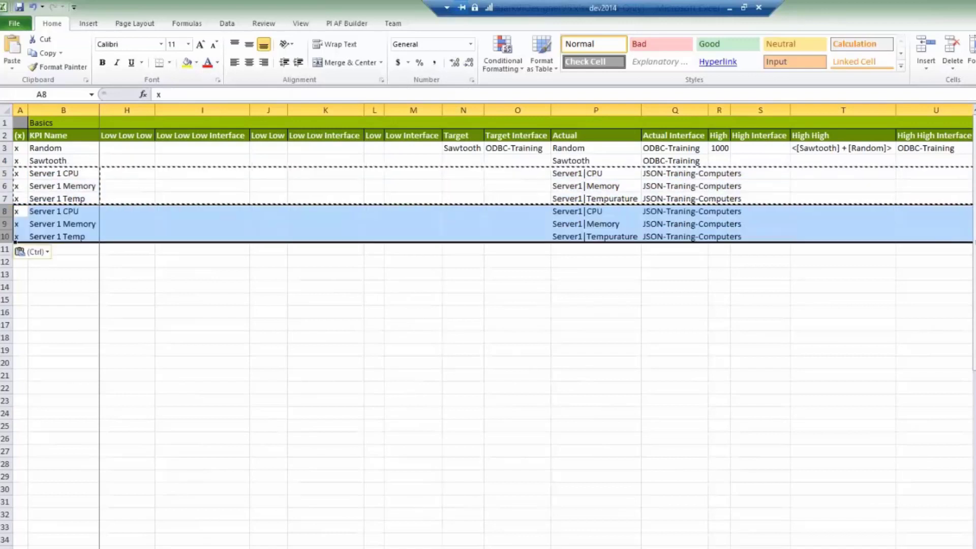
Step: Rename the copied KPIs in rows 8 to 10 as Server 2 CPU, Server 2 Memory and Server 2 Temp
double_click(60, 210)
key(BackSpace)
text(2)
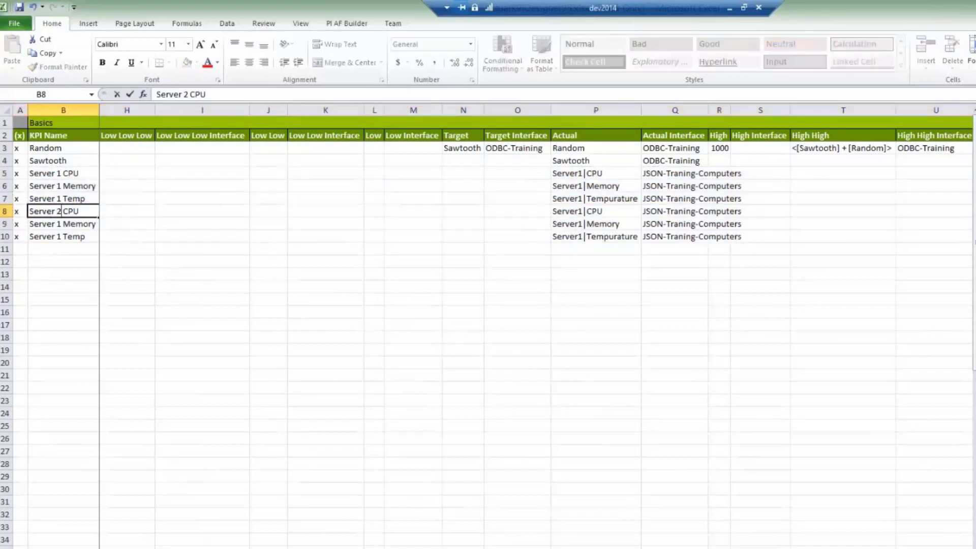
click(62, 224)
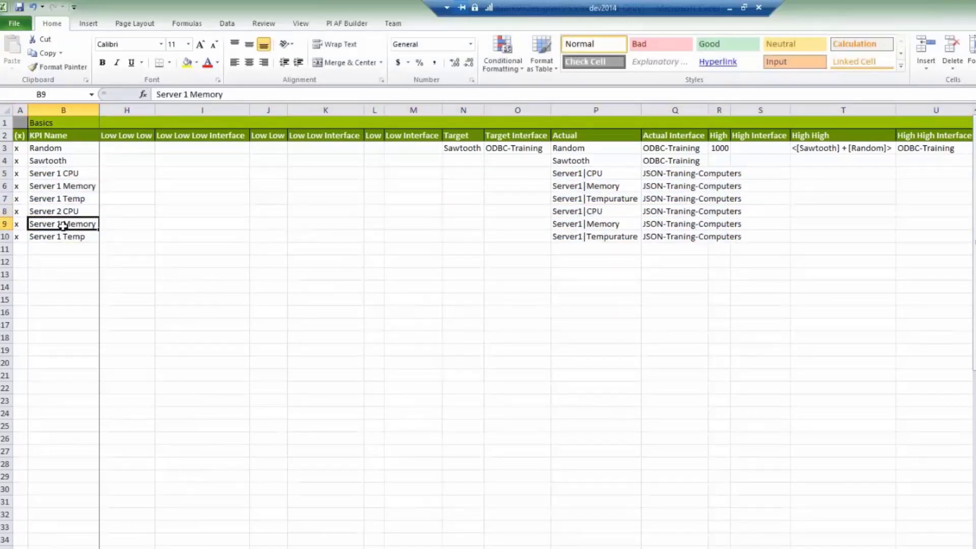
double_click(62, 224)
key(BackSpace)
text(2)
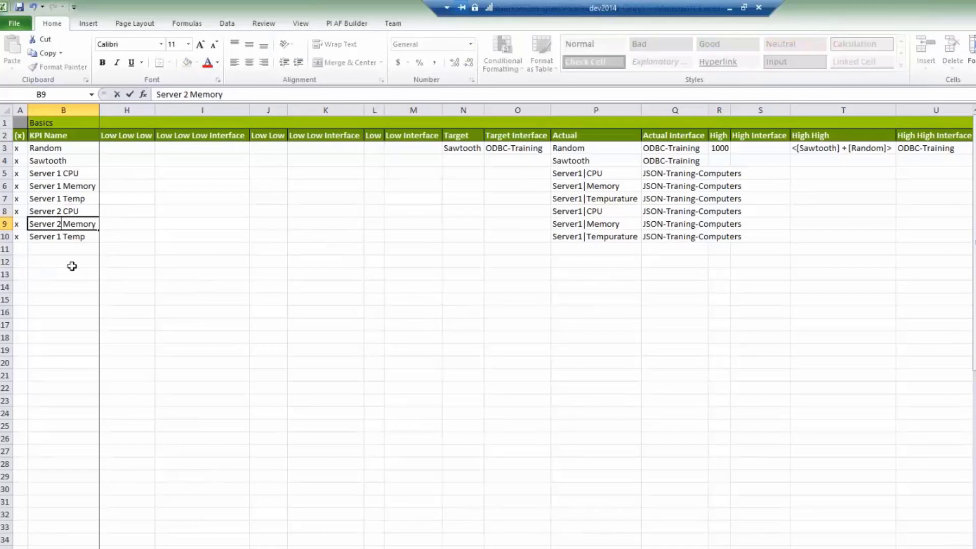
click(63, 237)
double_click(63, 237)
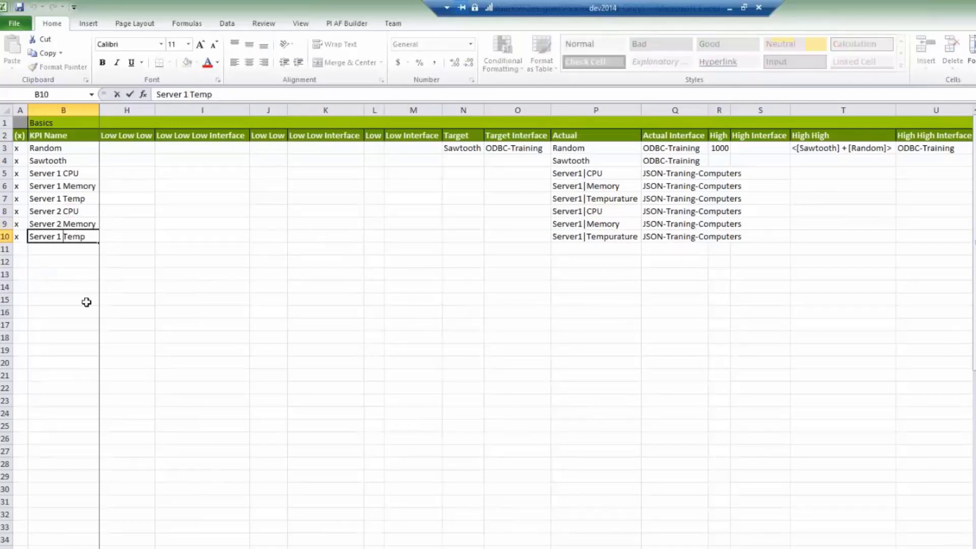
text(2)
Step: Change the Actual values in rows 8 to 10 to Server2|CPU, Server2|Memory and Server2|Tempurature
click(564, 210)
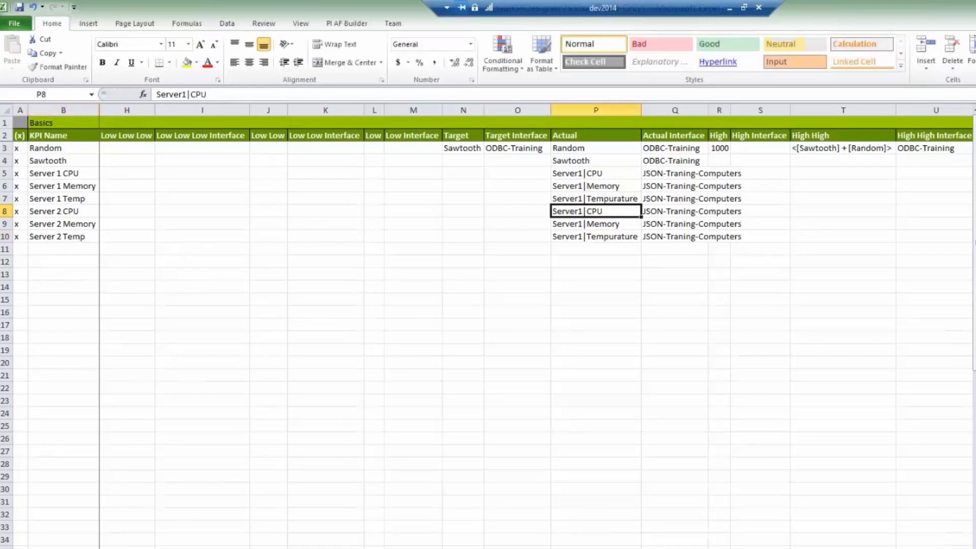
double_click(579, 213)
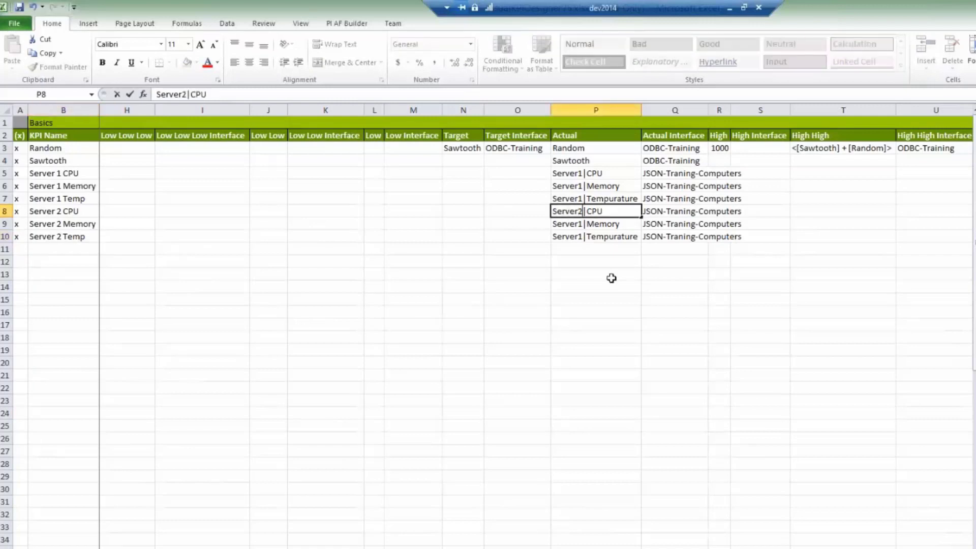
click(567, 223)
double_click(579, 224)
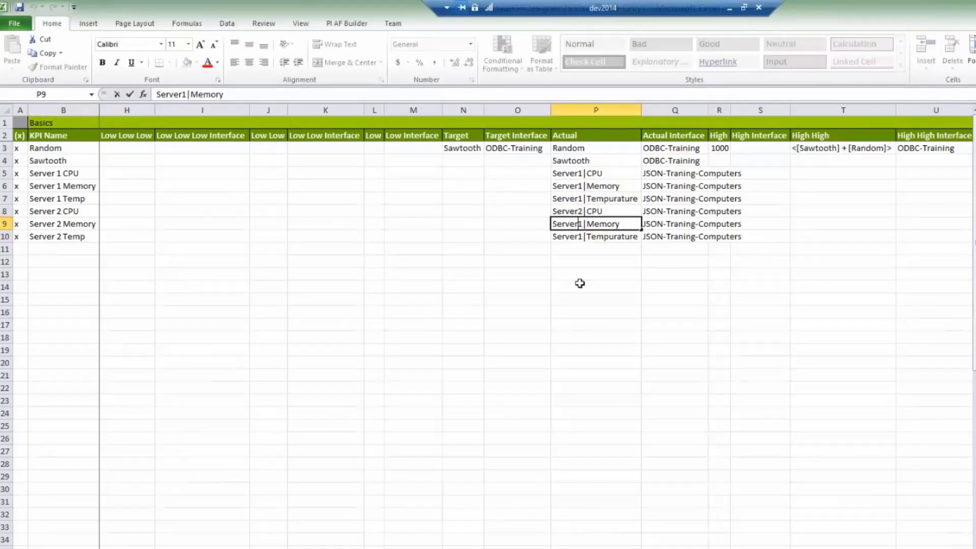
text(2)
click(577, 250)
click(574, 235)
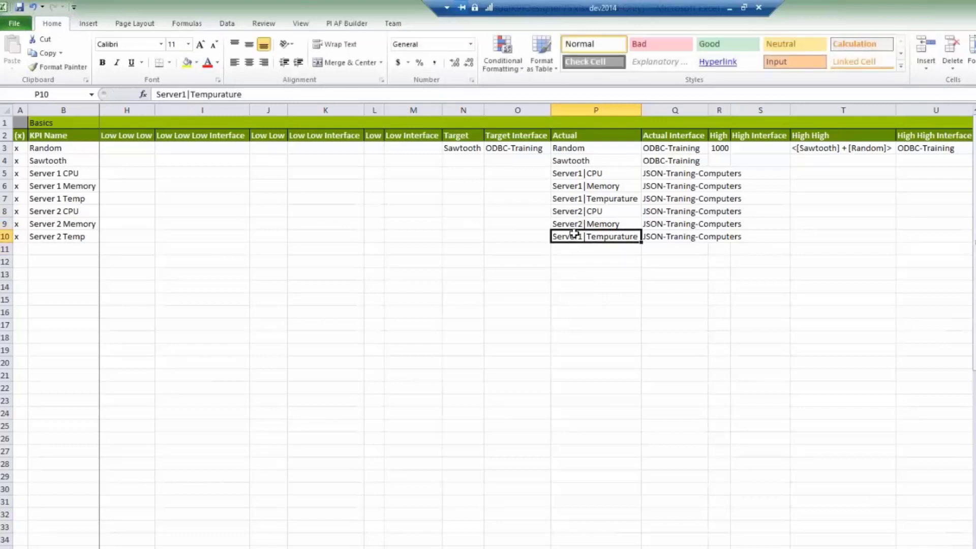
double_click(580, 235)
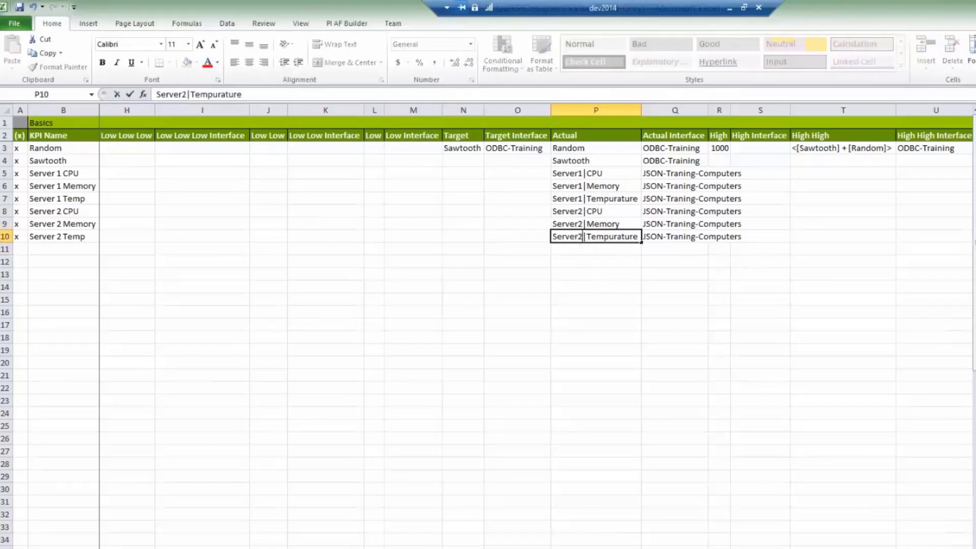
text(2)
click(470, 282)
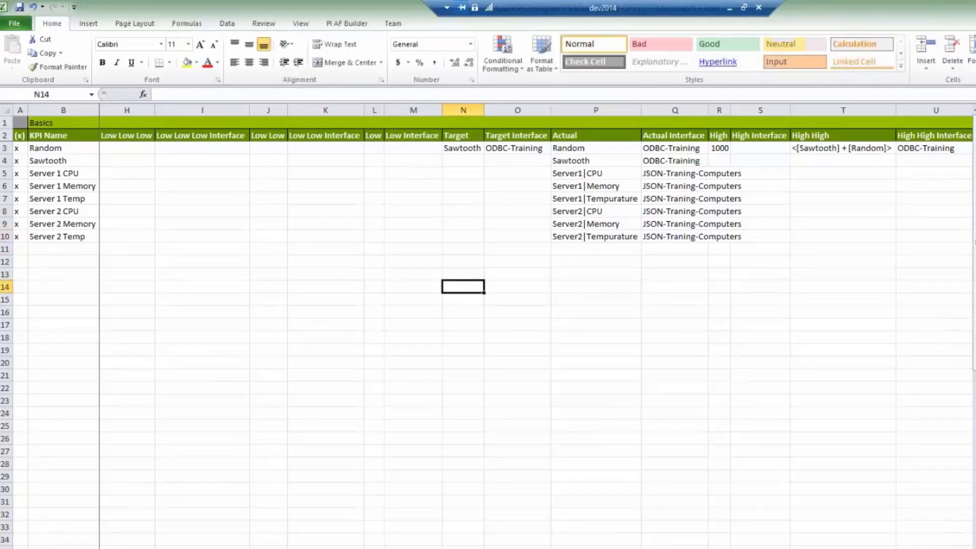
Step: Fill the -- Home -- group name down to all Server 1 and Server 2 KPIs, and save the KPIs
scroll(261, 176, left, 5)
click(253, 148)
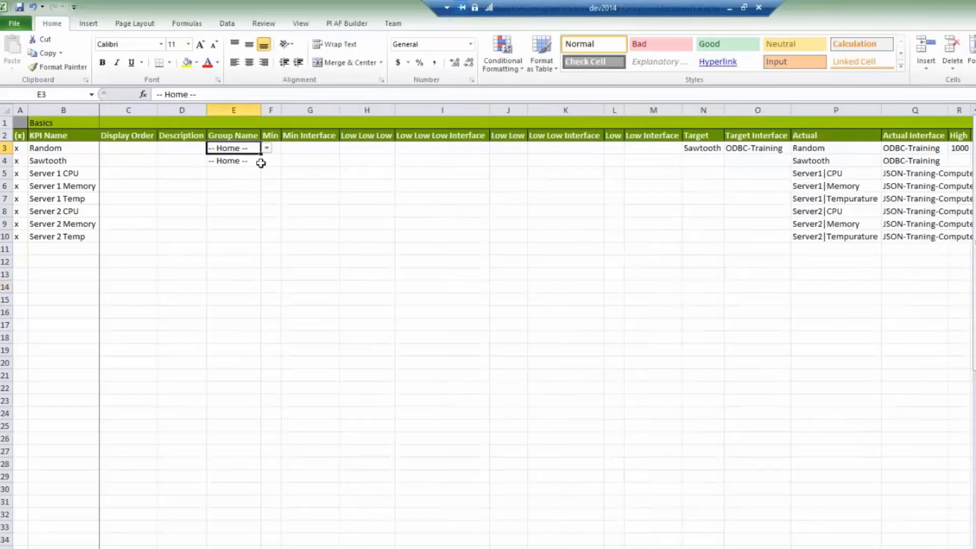
click(244, 161)
double_click(261, 166)
click(550, 298)
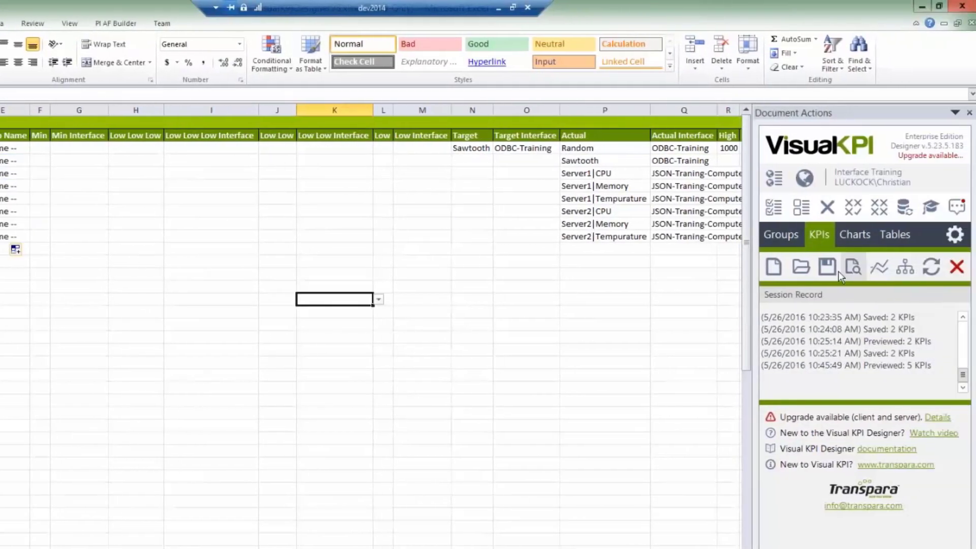
click(825, 270)
Step: Open the Visual KPI site in the browser and review the KPIs in the Home group
click(811, 177)
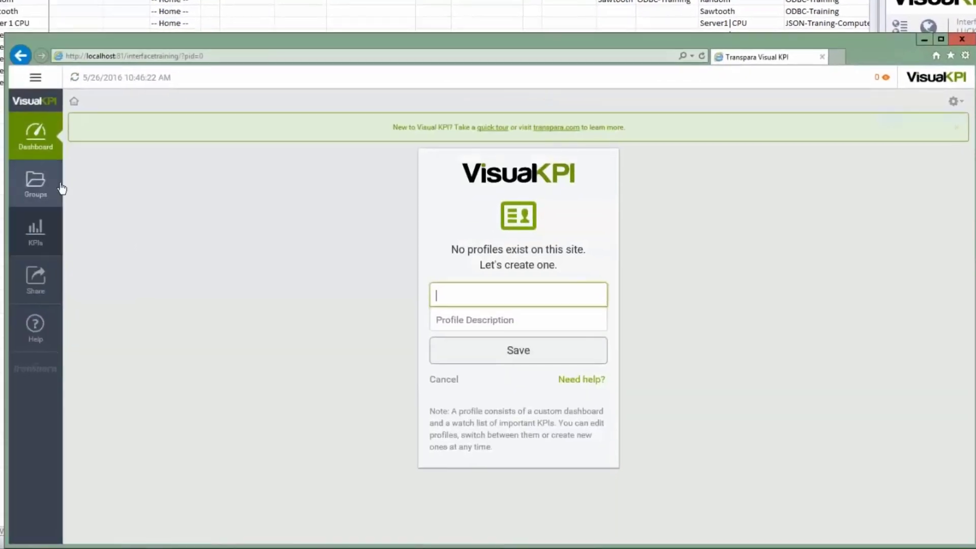
click(59, 187)
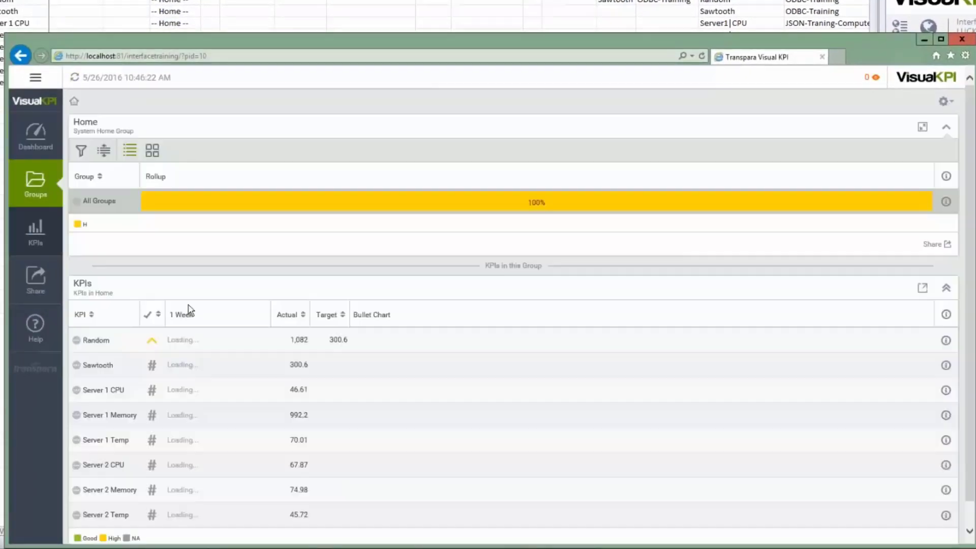
scroll(173, 386, down, 1)
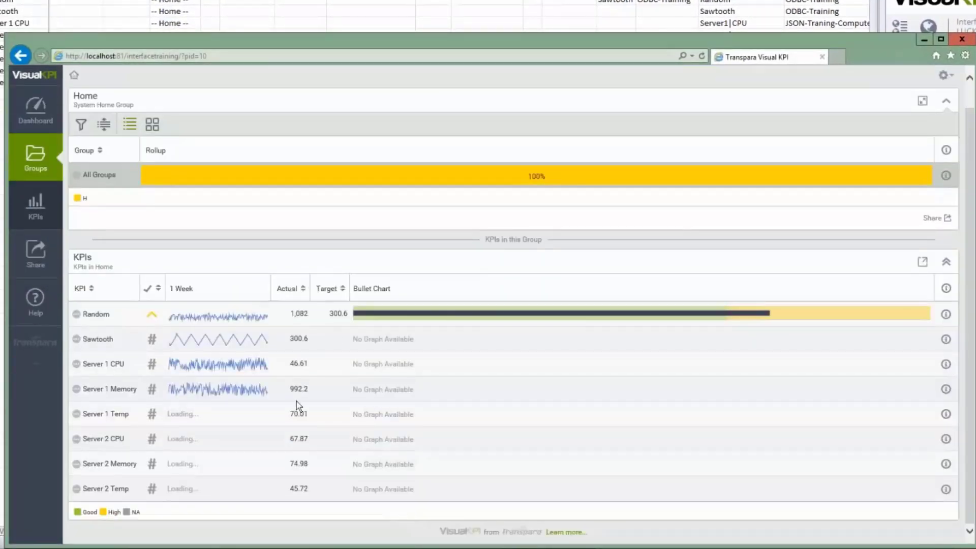